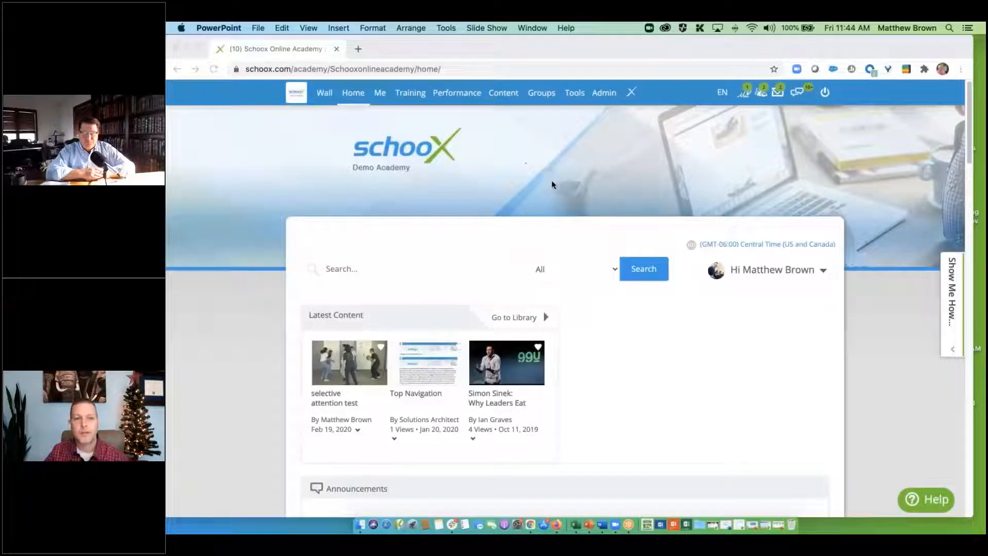
Rearrange the home page so the Announcements widget sits above the Latest Content widget
{"action": "scroll", "coordinate": [613, 309], "scroll_direction": "down", "scroll_amount": 2}
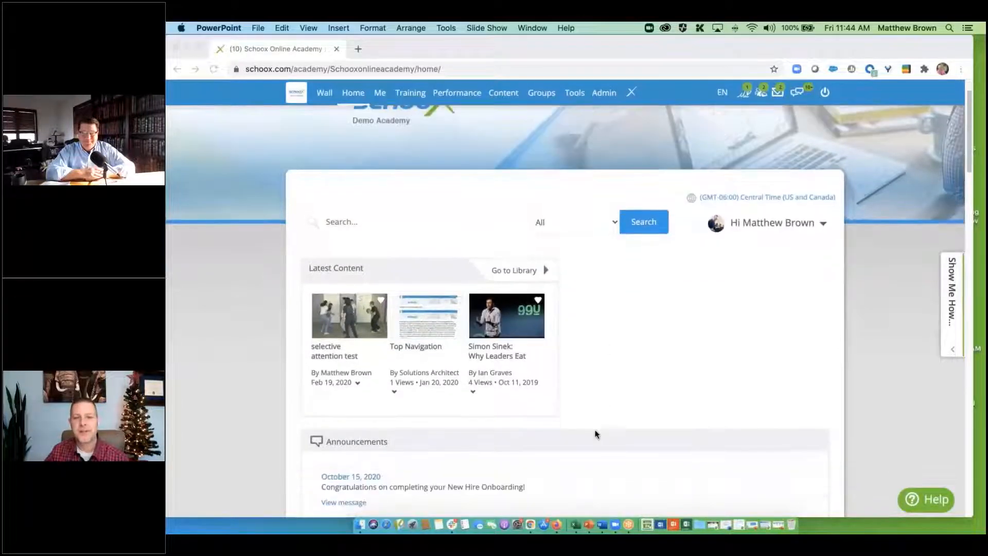
{"action": "left_click", "coordinate": [605, 441]}
{"action": "left_click_drag", "start_coordinate": [604, 440], "coordinate": [597, 266]}
{"action": "left_click_drag", "start_coordinate": [431, 275], "coordinate": [444, 453]}
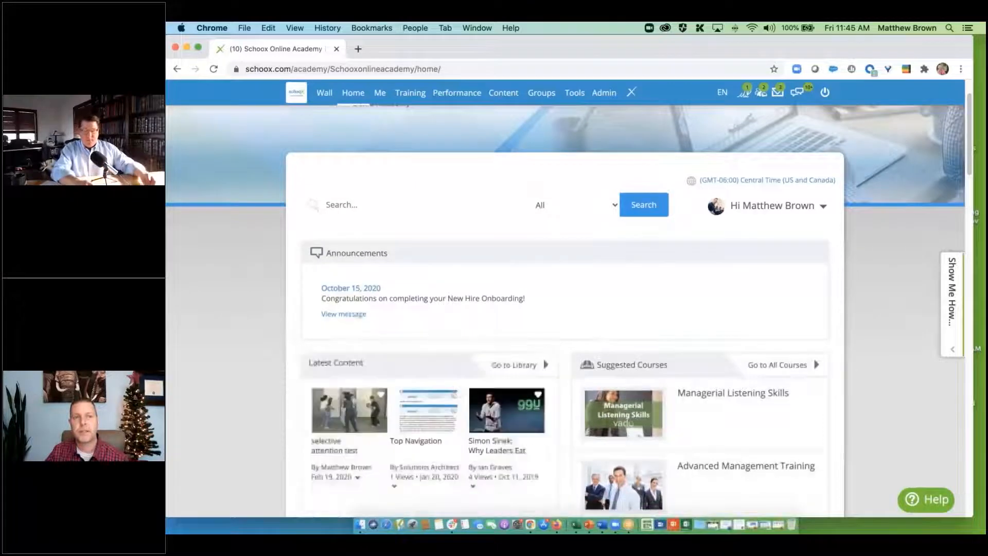
{"action": "scroll", "coordinate": [422, 363], "scroll_direction": "up", "scroll_amount": 2}
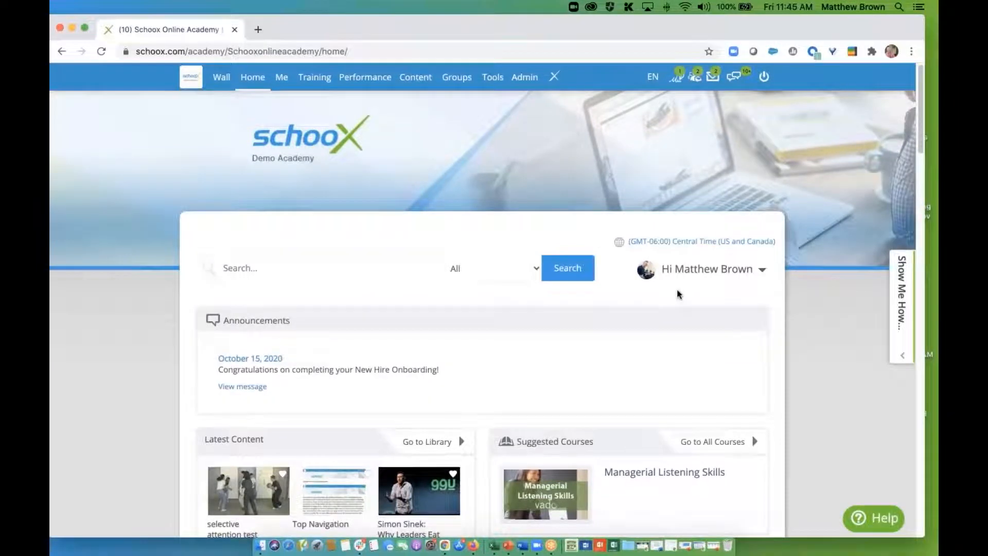
{"action": "left_click", "coordinate": [806, 35]}
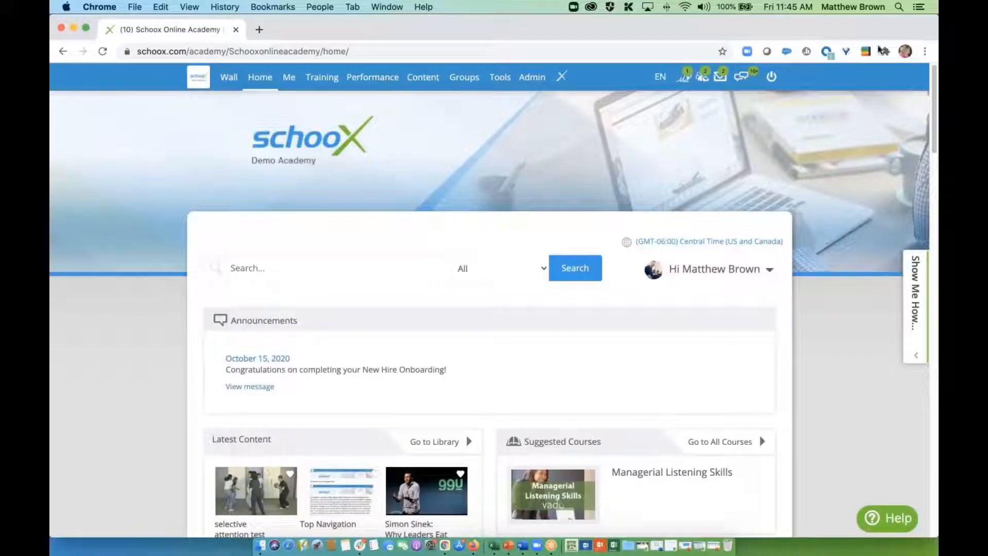
Review the home page widgets and the content types available for filtering a search
{"action": "scroll", "coordinate": [688, 288], "scroll_direction": "down", "scroll_amount": 3}
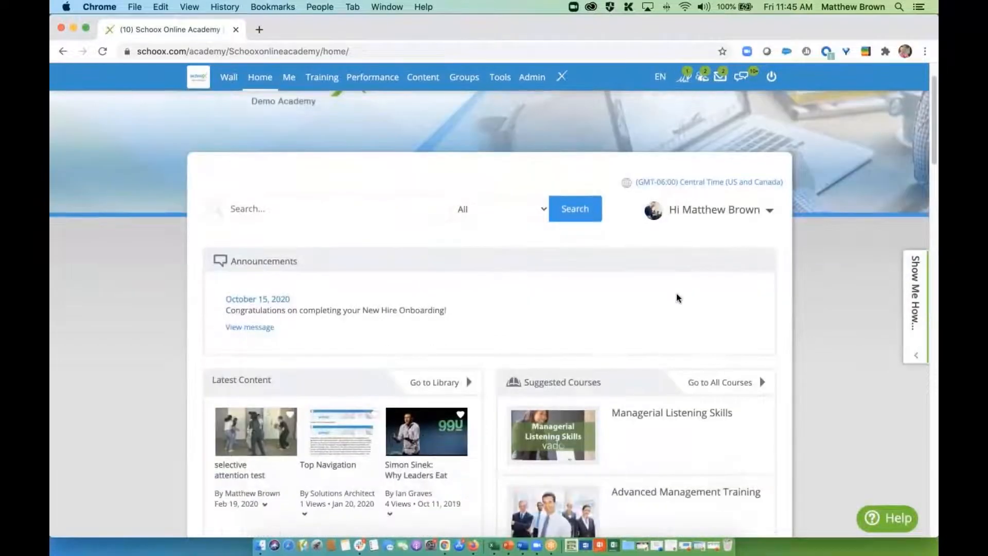
{"action": "scroll", "coordinate": [494, 313], "scroll_direction": "down", "scroll_amount": 3}
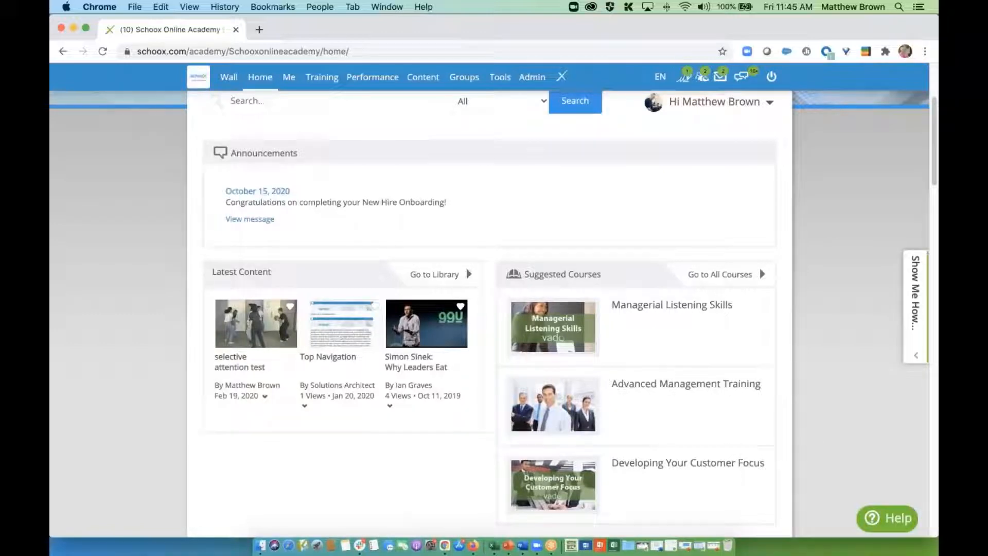
{"action": "scroll", "coordinate": [571, 315], "scroll_direction": "up", "scroll_amount": 1}
{"action": "mouse_move", "coordinate": [289, 77]}
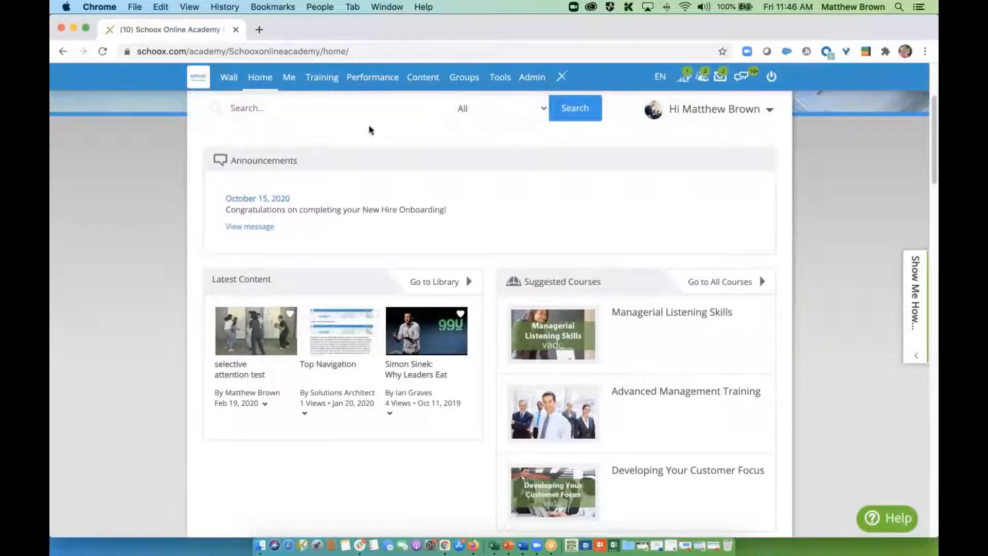
{"action": "left_click", "coordinate": [539, 111]}
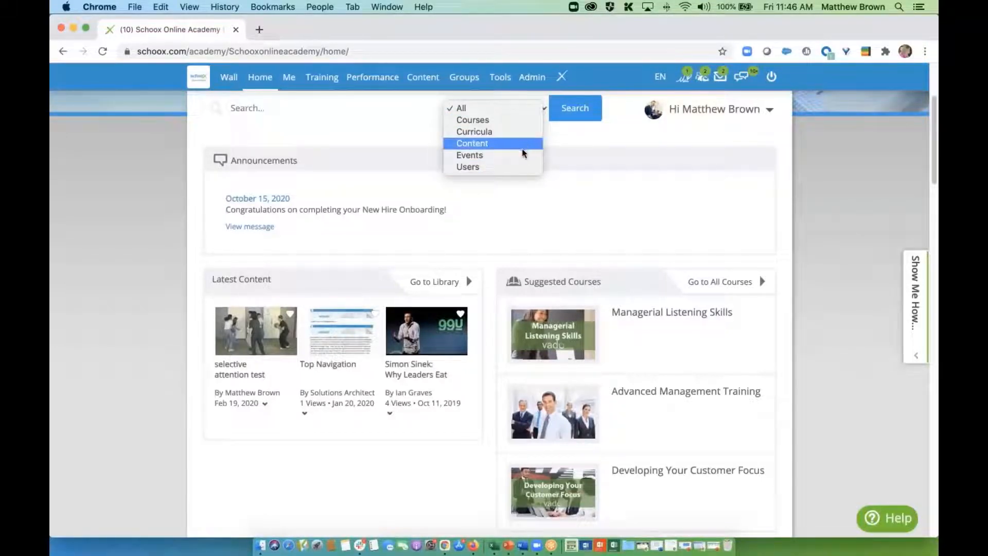
{"action": "left_click", "coordinate": [607, 176]}
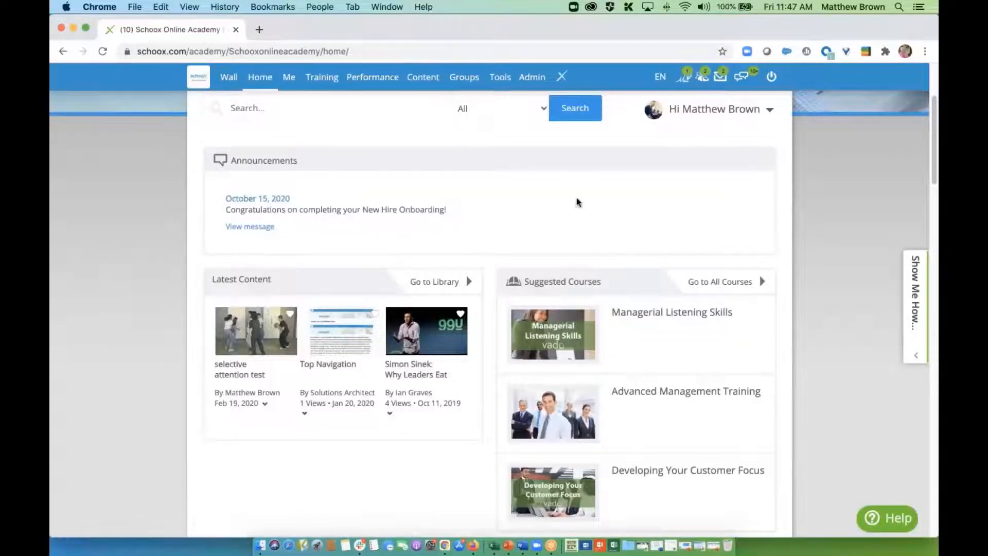
Move the Latest Content widget below Suggested Courses on the home page
{"action": "scroll", "coordinate": [564, 195], "scroll_direction": "down", "scroll_amount": 1}
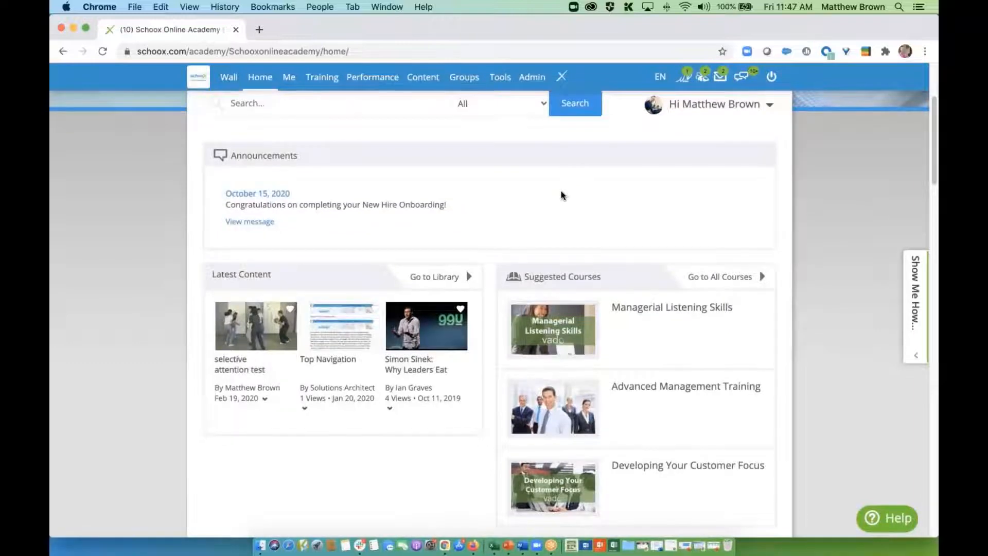
{"action": "scroll", "coordinate": [563, 194], "scroll_direction": "down", "scroll_amount": 2}
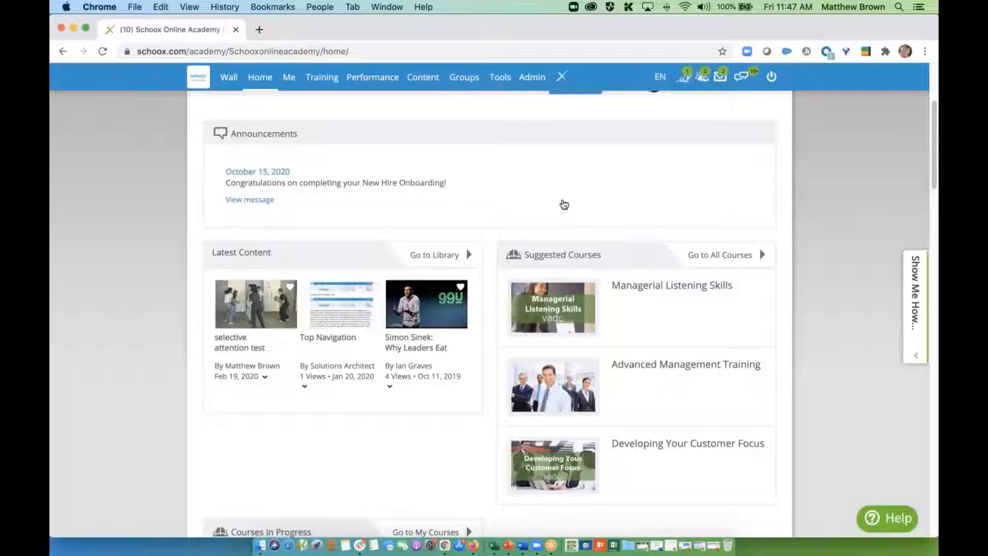
{"action": "scroll", "coordinate": [563, 200], "scroll_direction": "down", "scroll_amount": 5}
{"action": "scroll", "coordinate": [334, 323], "scroll_direction": "down", "scroll_amount": 1}
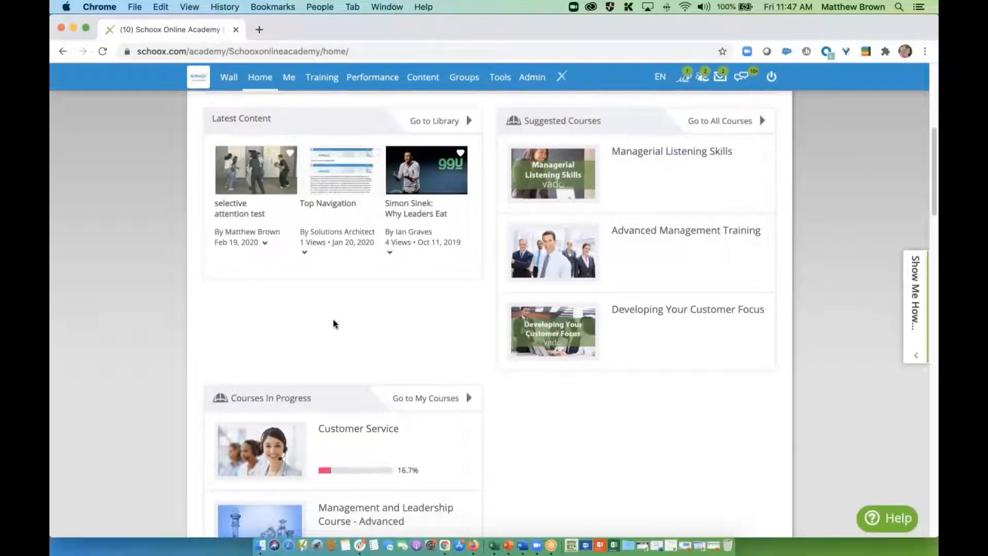
{"action": "left_click_drag", "start_coordinate": [338, 133], "coordinate": [332, 394]}
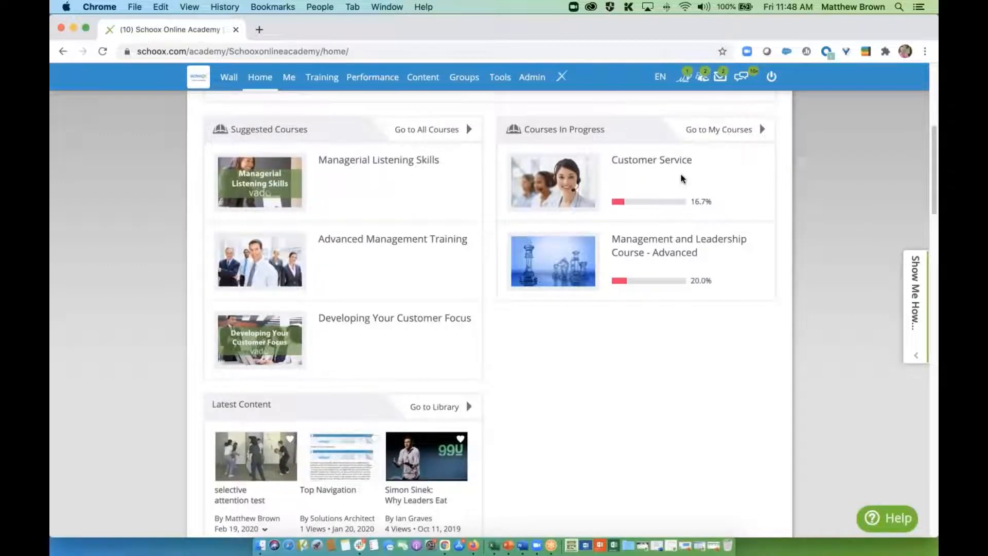
Show September 2020 in the home page calendar's month view
{"action": "scroll", "coordinate": [597, 319], "scroll_direction": "down", "scroll_amount": 3}
{"action": "scroll", "coordinate": [596, 317], "scroll_direction": "down", "scroll_amount": 3}
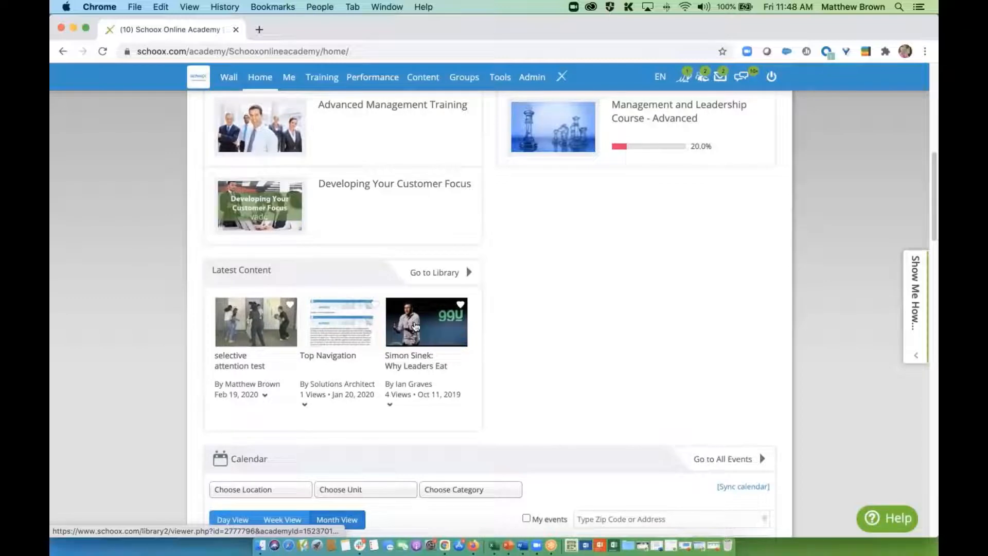
{"action": "scroll", "coordinate": [625, 345], "scroll_direction": "down", "scroll_amount": 5}
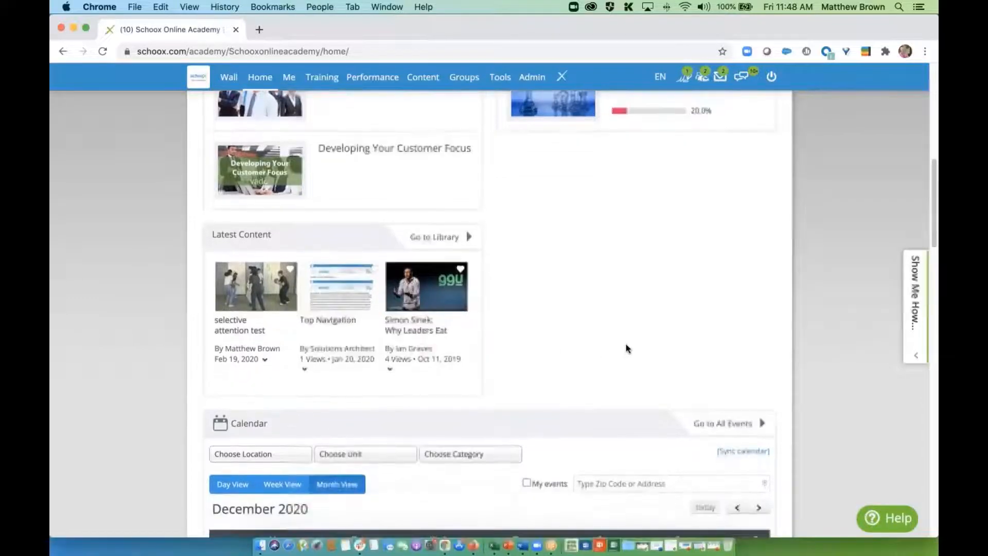
{"action": "scroll", "coordinate": [625, 345], "scroll_direction": "down", "scroll_amount": 10}
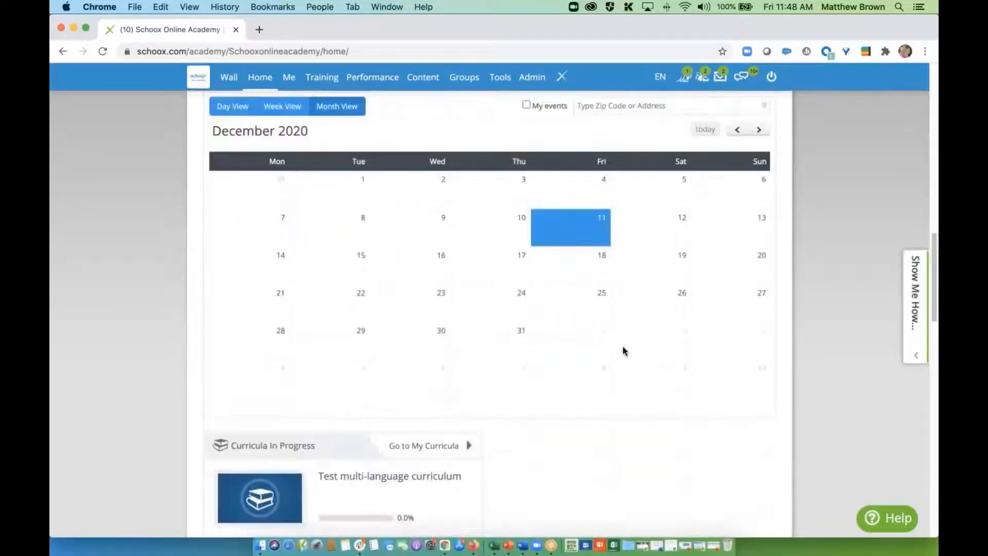
{"action": "left_click", "coordinate": [737, 131]}
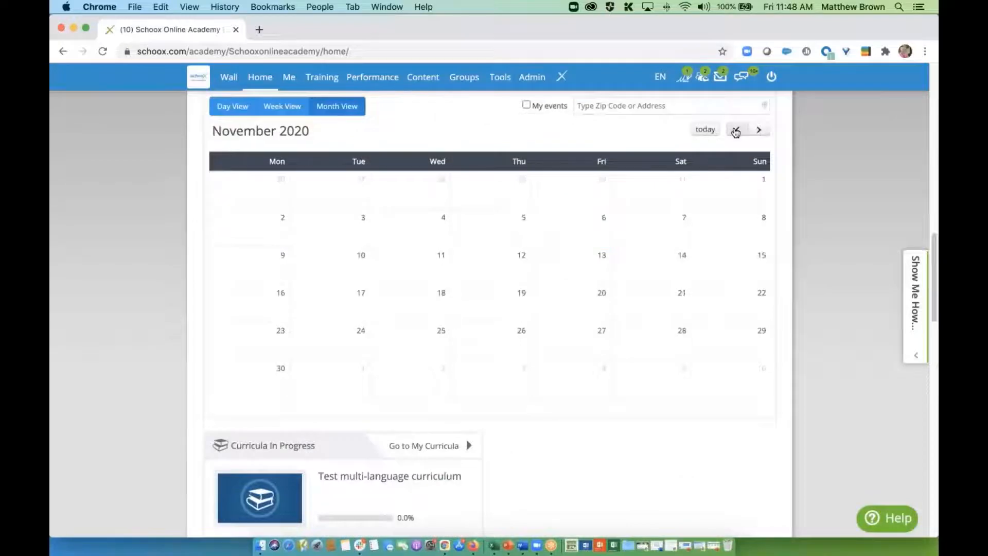
{"action": "left_click", "coordinate": [735, 130]}
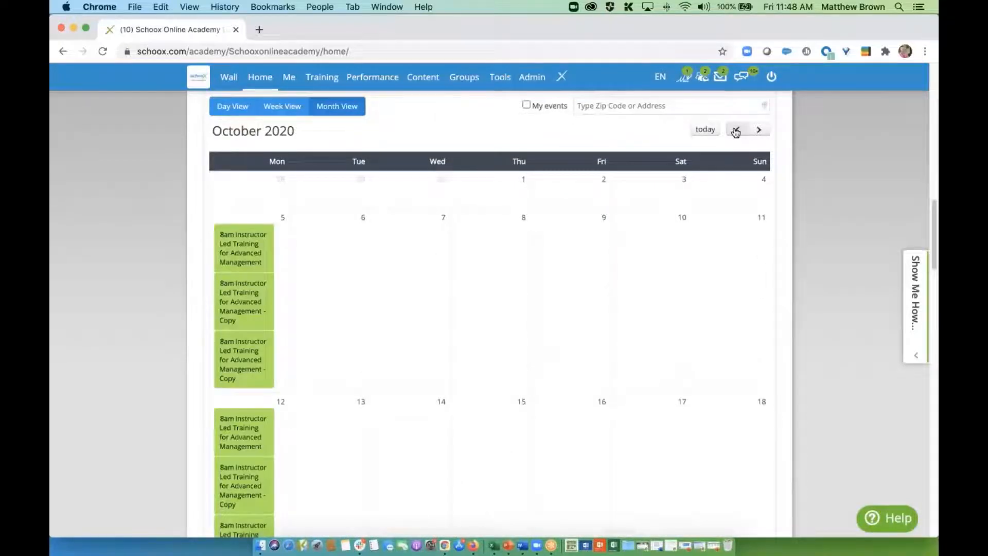
{"action": "left_click", "coordinate": [736, 131]}
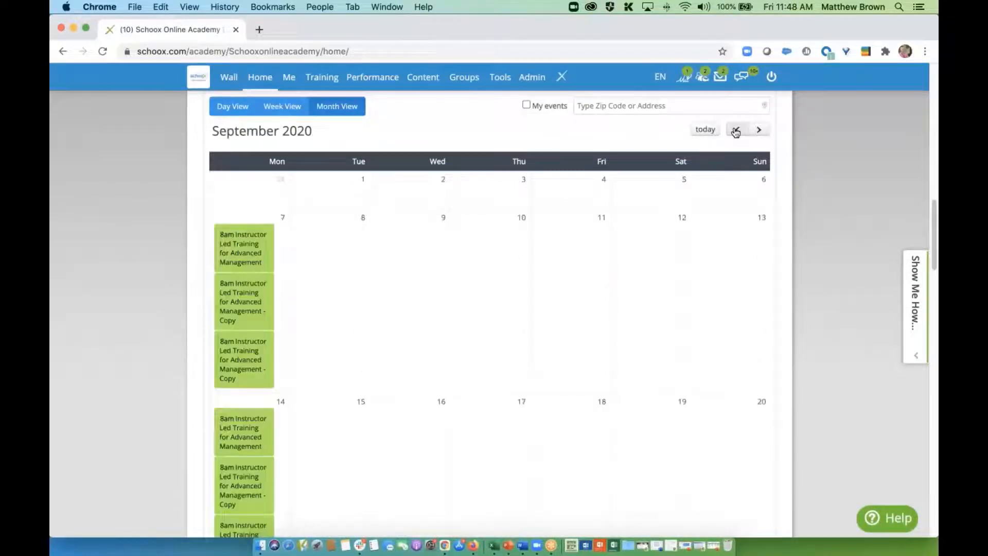
Examine the in-class trainings scheduled in the September calendar and locate its sync option
{"action": "scroll", "coordinate": [498, 345], "scroll_direction": "down", "scroll_amount": 5}
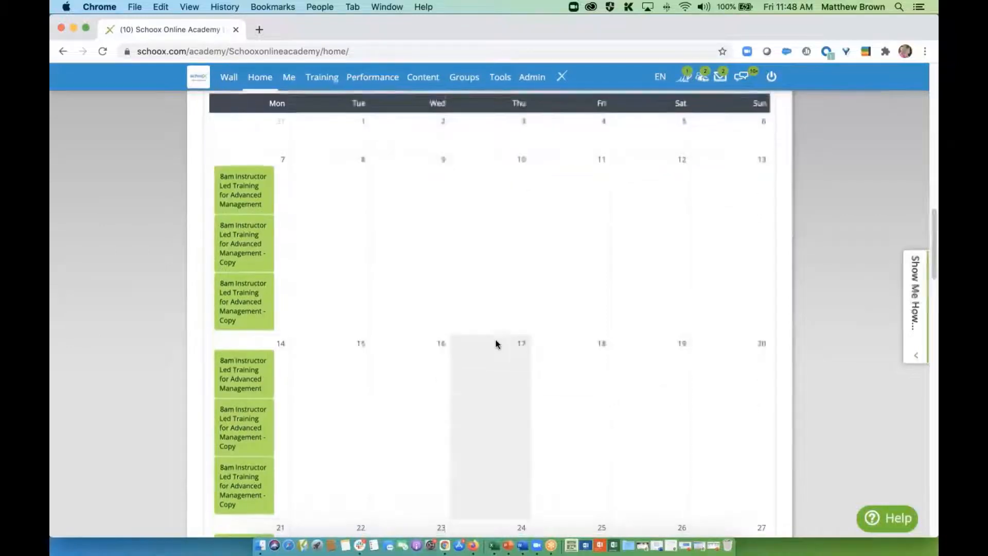
{"action": "scroll", "coordinate": [496, 342], "scroll_direction": "down", "scroll_amount": 10}
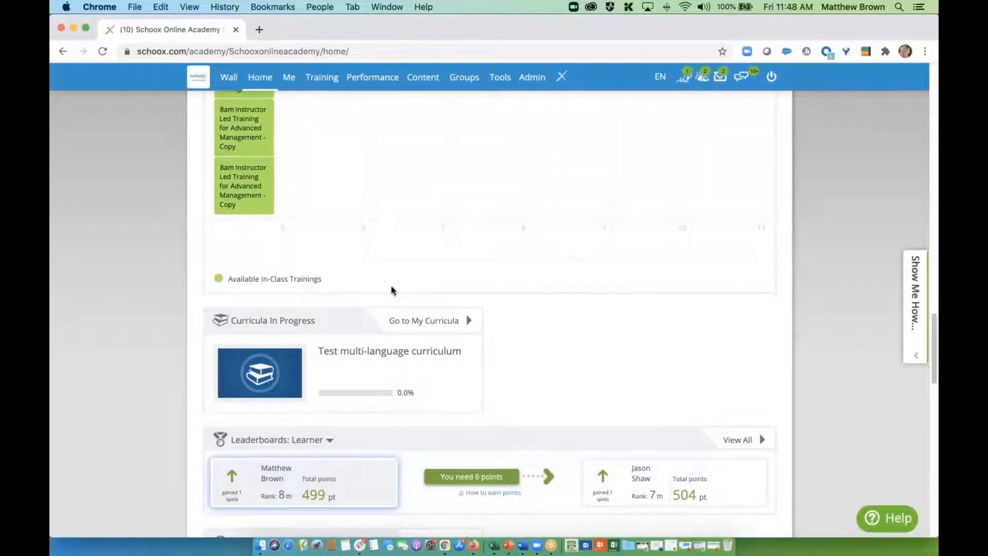
{"action": "scroll", "coordinate": [391, 290], "scroll_direction": "up", "scroll_amount": 3}
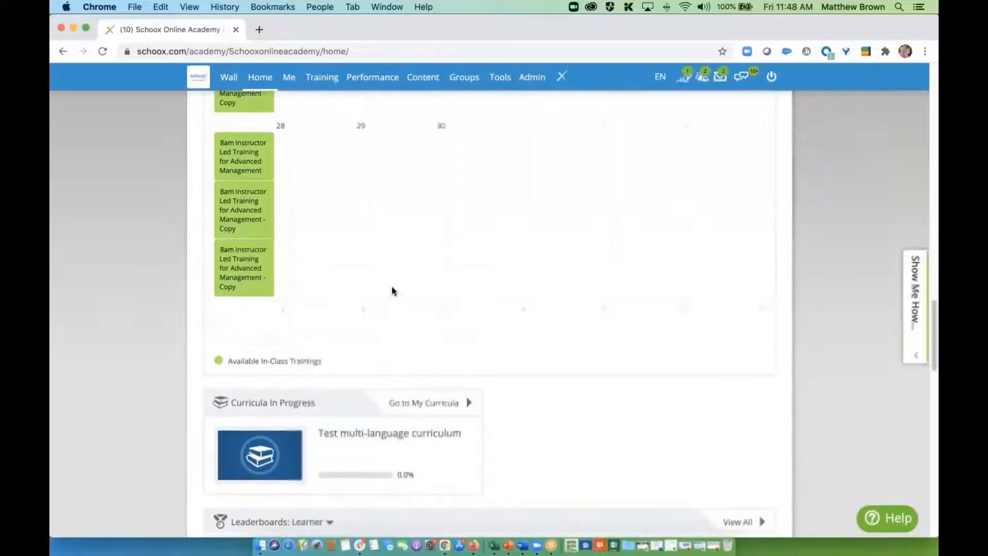
{"action": "scroll", "coordinate": [392, 291], "scroll_direction": "up", "scroll_amount": 5}
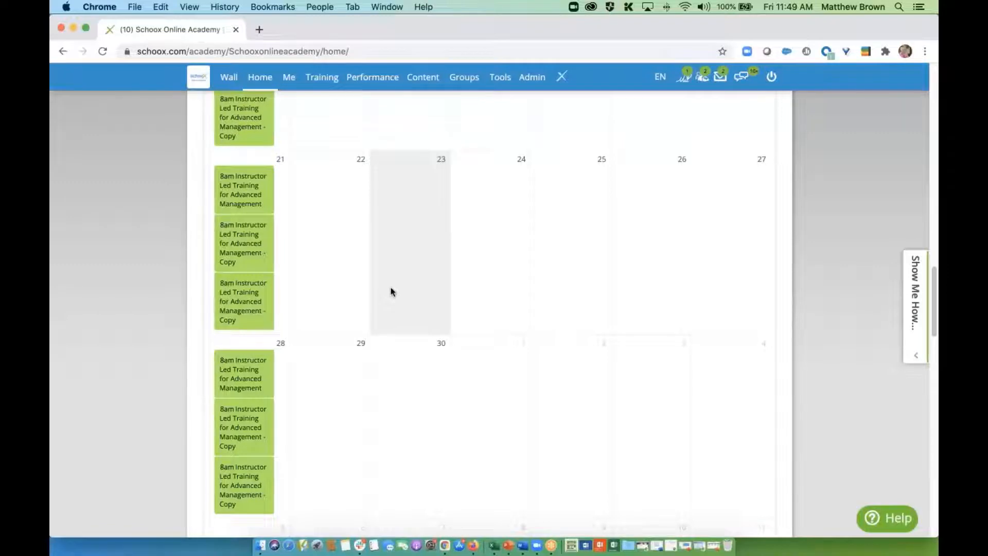
{"action": "scroll", "coordinate": [432, 319], "scroll_direction": "up", "scroll_amount": 4}
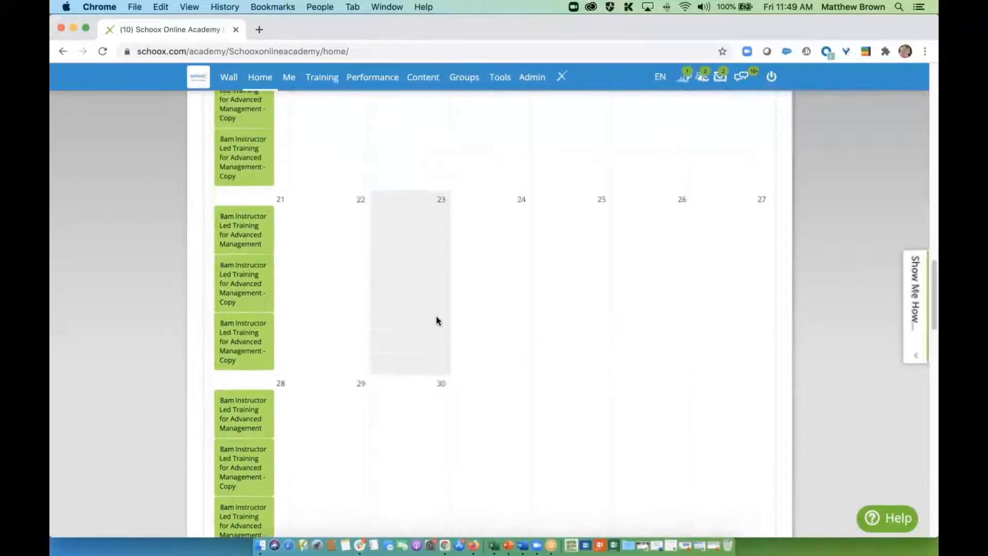
{"action": "scroll", "coordinate": [437, 319], "scroll_direction": "up", "scroll_amount": 6}
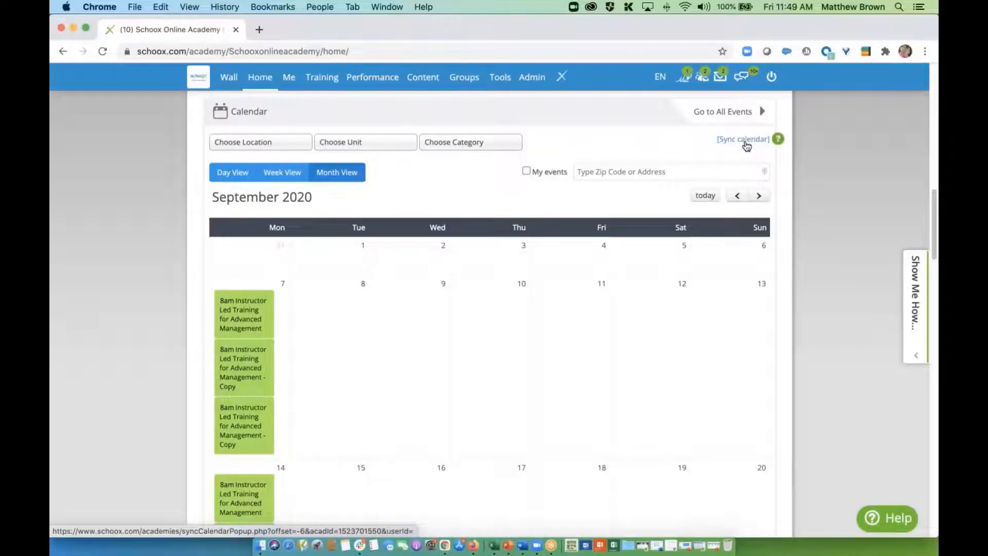
{"action": "scroll", "coordinate": [850, 330], "scroll_direction": "down", "scroll_amount": 1}
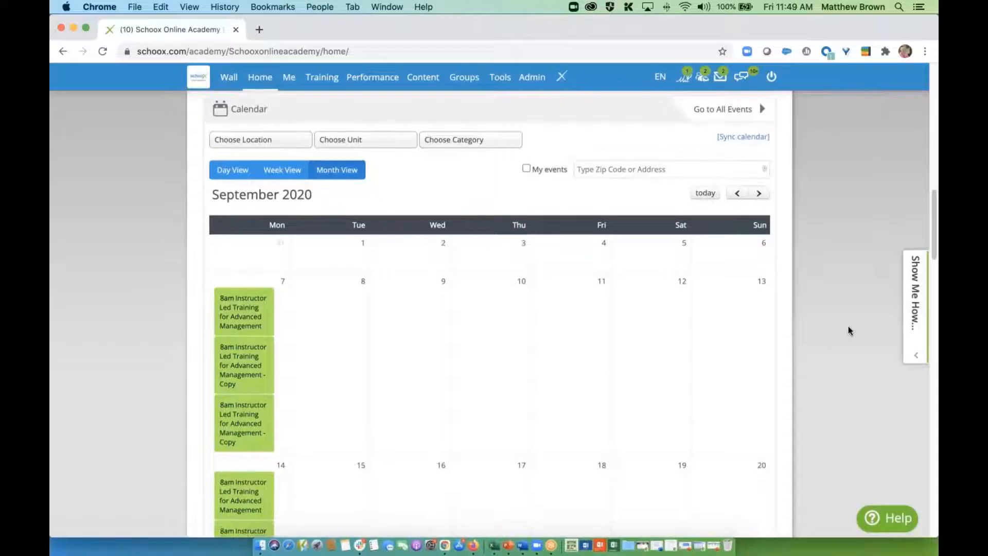
Examine the curricula, leaderboard, newsfeed, team and training dashboard, onboarding and games widgets further down the home page
{"action": "scroll", "coordinate": [849, 330], "scroll_direction": "down", "scroll_amount": 10}
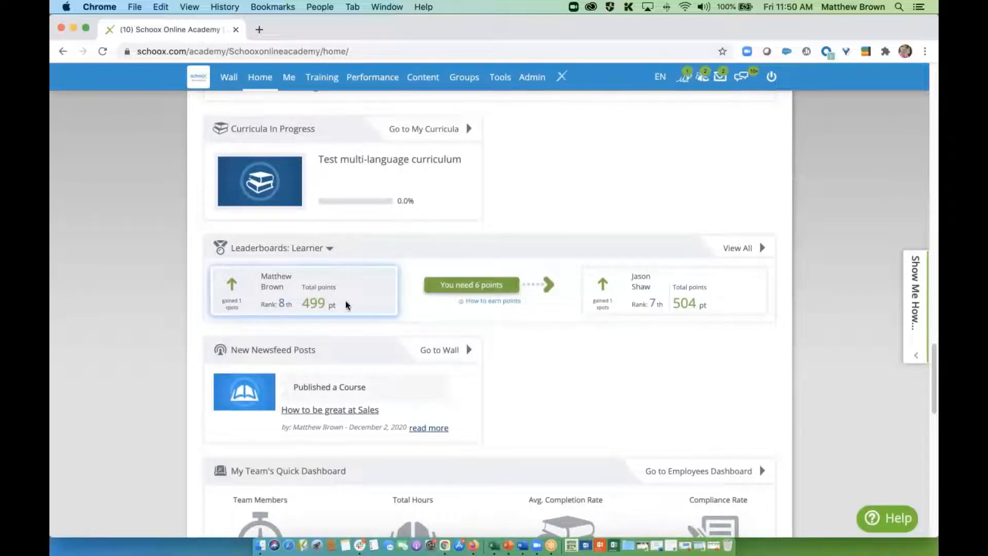
{"action": "scroll", "coordinate": [591, 391], "scroll_direction": "down", "scroll_amount": 6}
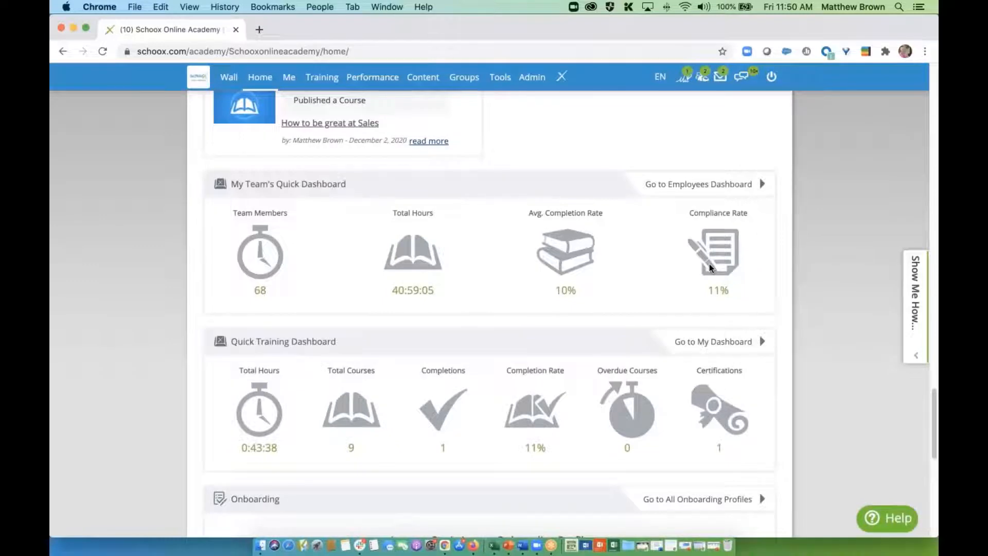
{"action": "scroll", "coordinate": [487, 378], "scroll_direction": "down", "scroll_amount": 2}
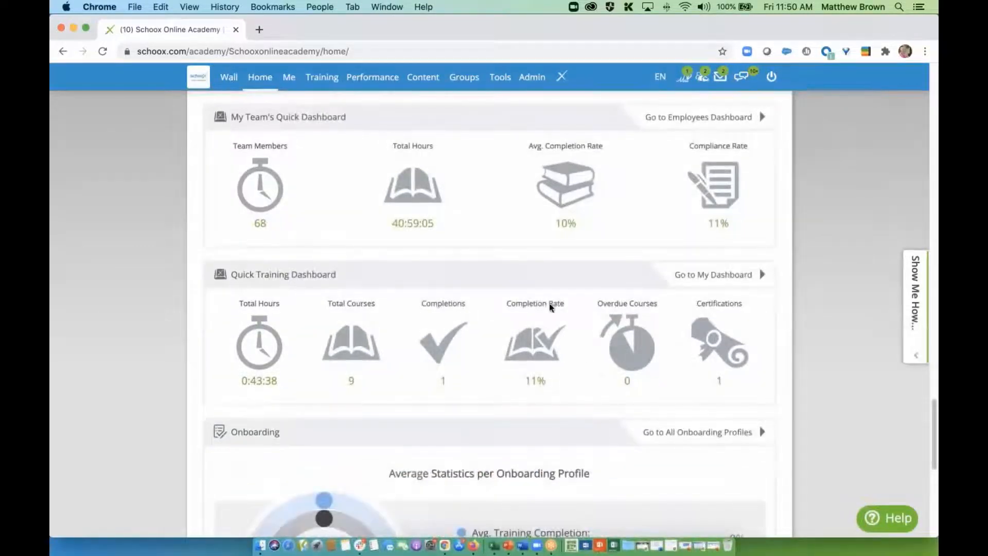
{"action": "scroll", "coordinate": [516, 390], "scroll_direction": "down", "scroll_amount": 1}
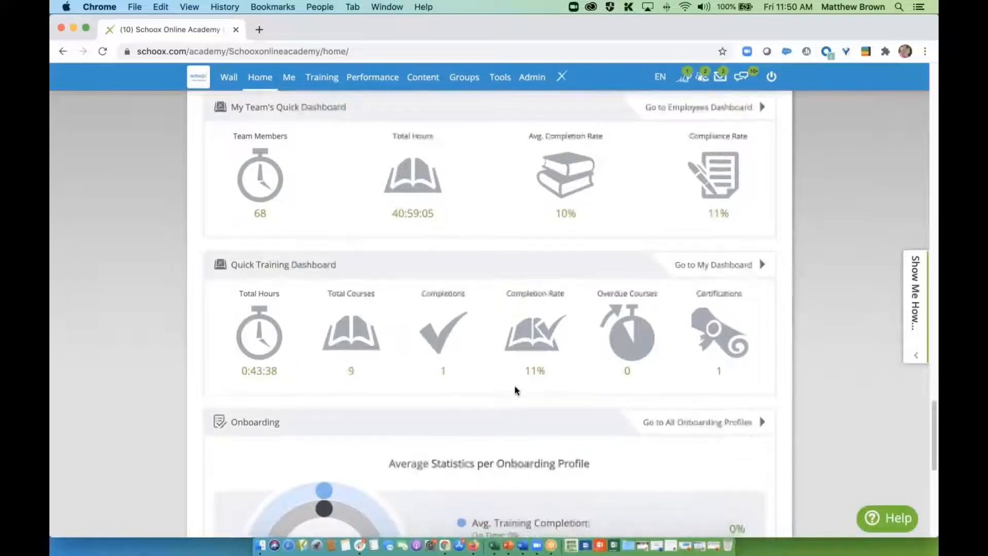
{"action": "scroll", "coordinate": [516, 390], "scroll_direction": "down", "scroll_amount": 3}
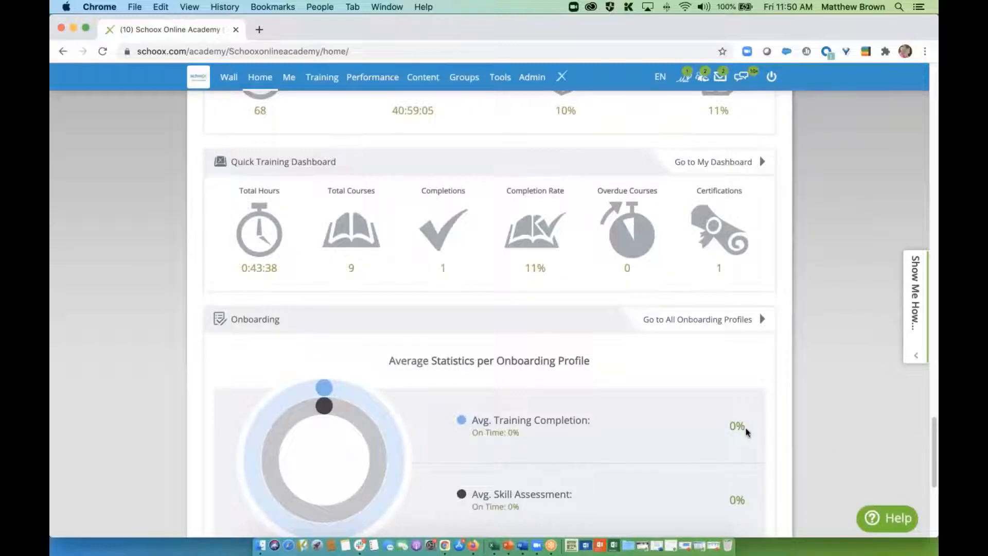
{"action": "scroll", "coordinate": [747, 431], "scroll_direction": "down", "scroll_amount": 5}
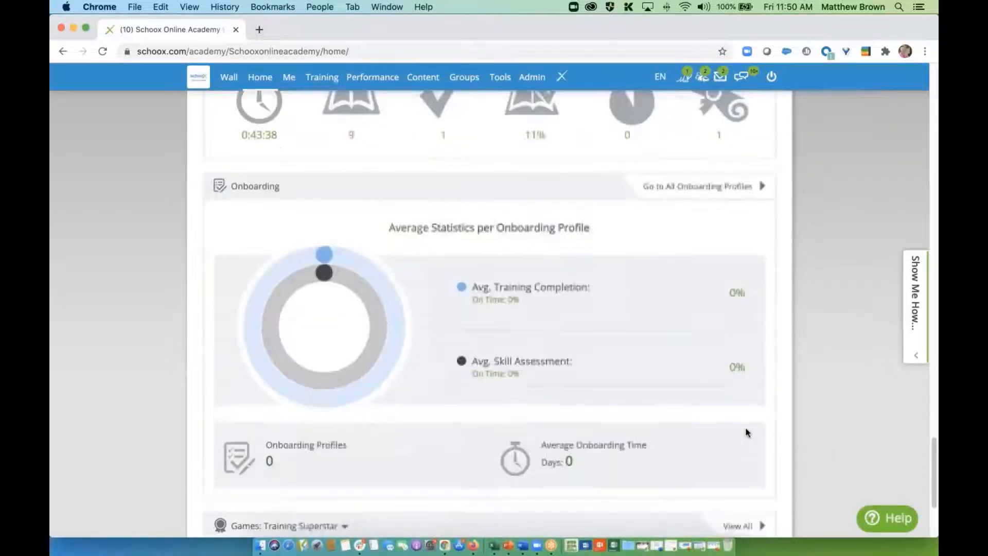
{"action": "scroll", "coordinate": [747, 431], "scroll_direction": "down", "scroll_amount": 5}
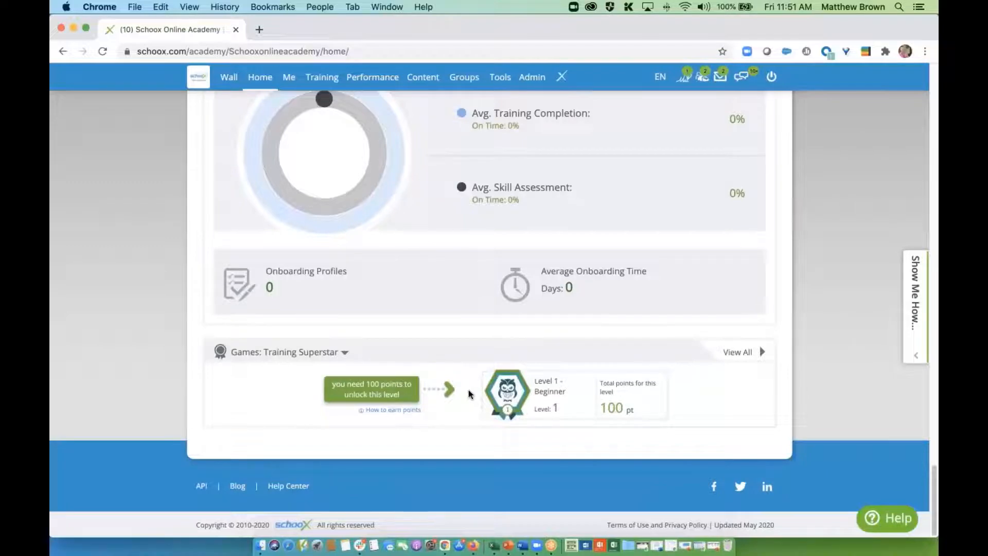
Open the Academy Wall page
{"action": "scroll", "coordinate": [468, 394], "scroll_direction": "up", "scroll_amount": 20}
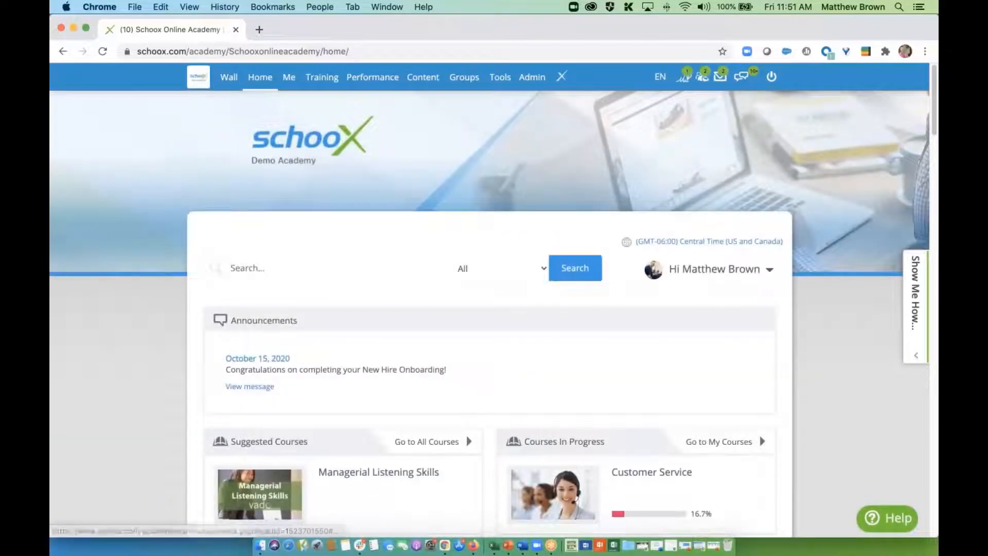
{"action": "left_click", "coordinate": [229, 80]}
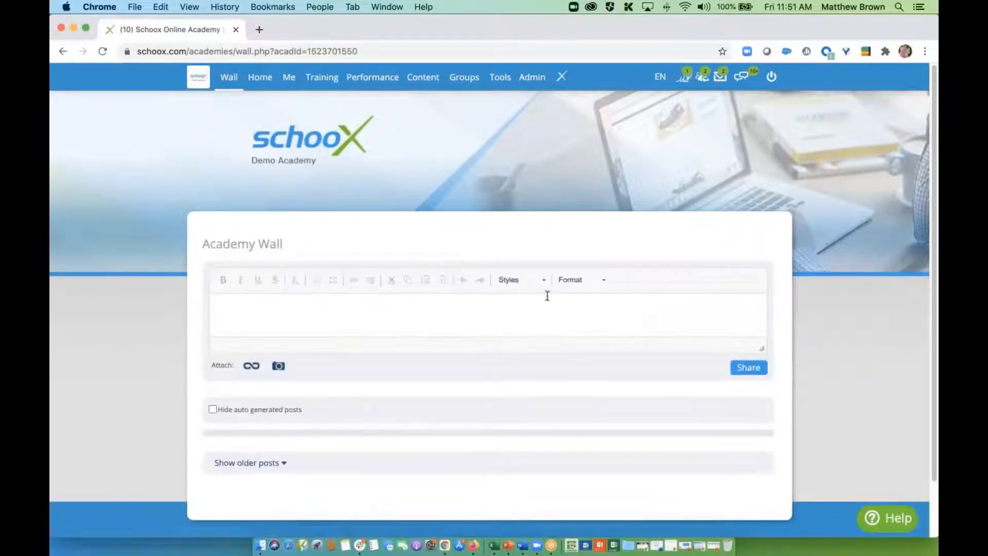
Hide the auto generated posts on the Academy Wall and look through the remaining member posts
{"action": "scroll", "coordinate": [462, 252], "scroll_direction": "down", "scroll_amount": 5}
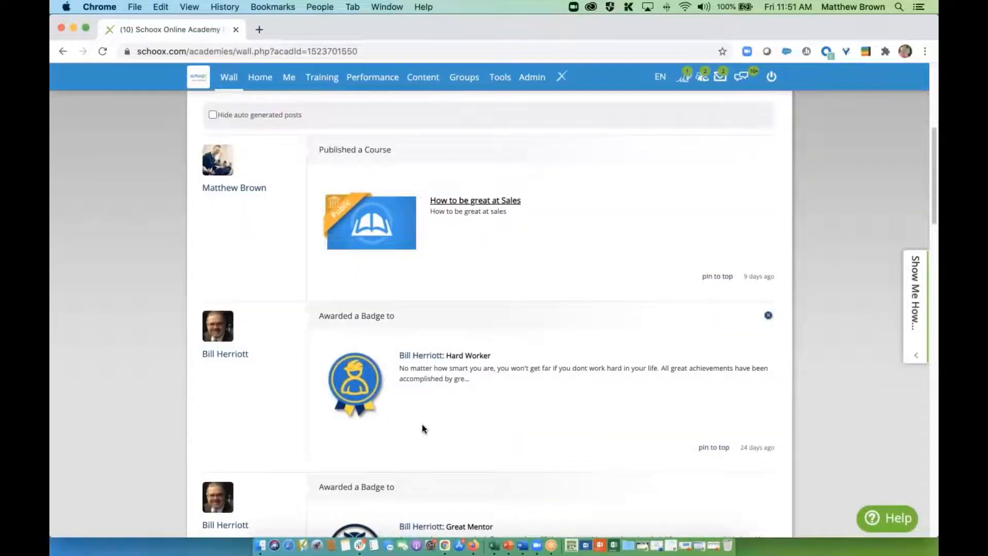
{"action": "left_click", "coordinate": [212, 114]}
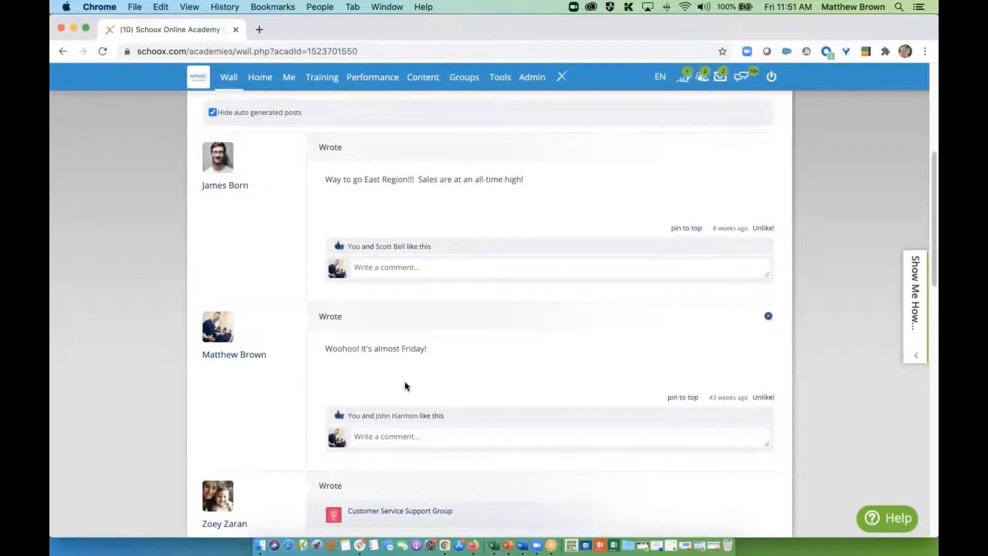
{"action": "scroll", "coordinate": [494, 387], "scroll_direction": "down", "scroll_amount": 1}
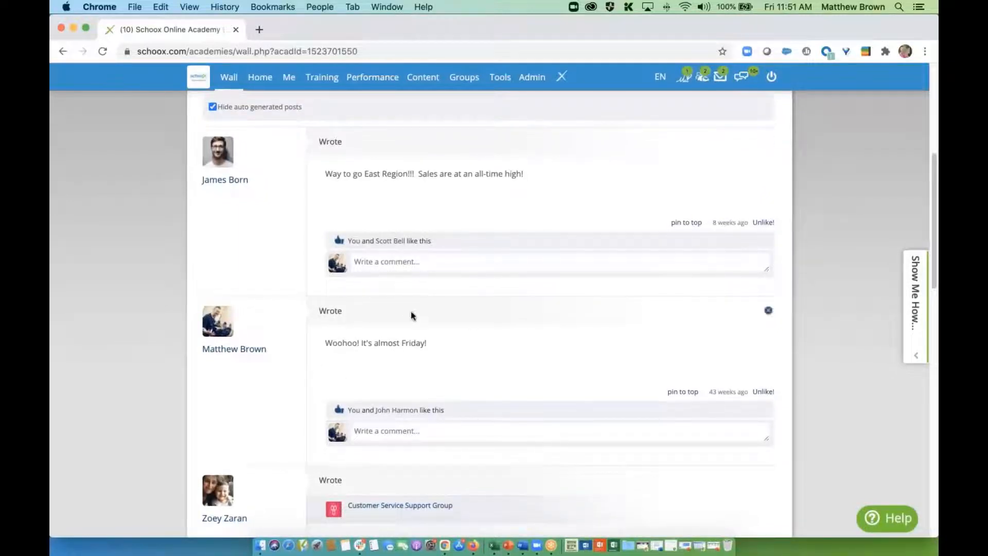
{"action": "scroll", "coordinate": [468, 368], "scroll_direction": "down", "scroll_amount": 5}
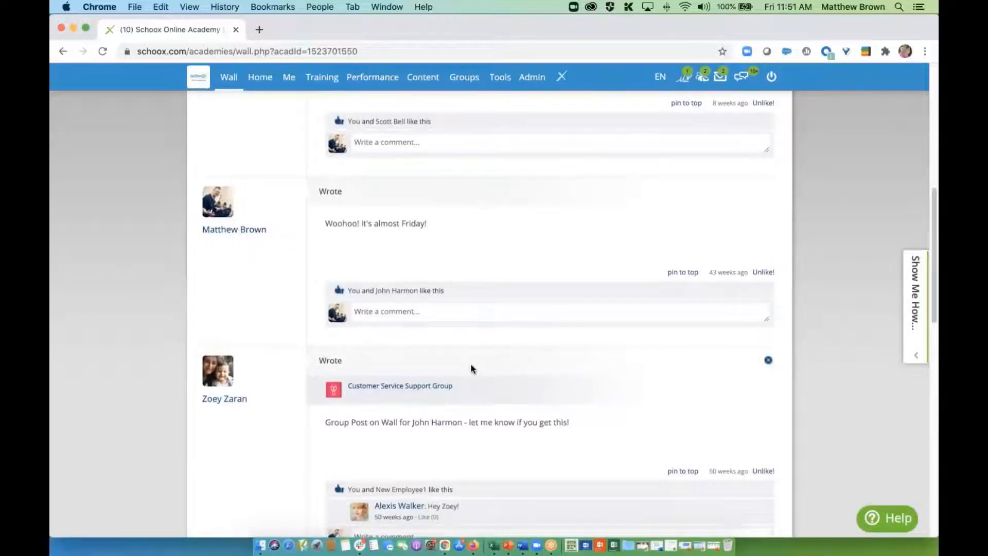
{"action": "scroll", "coordinate": [502, 353], "scroll_direction": "up", "scroll_amount": 10}
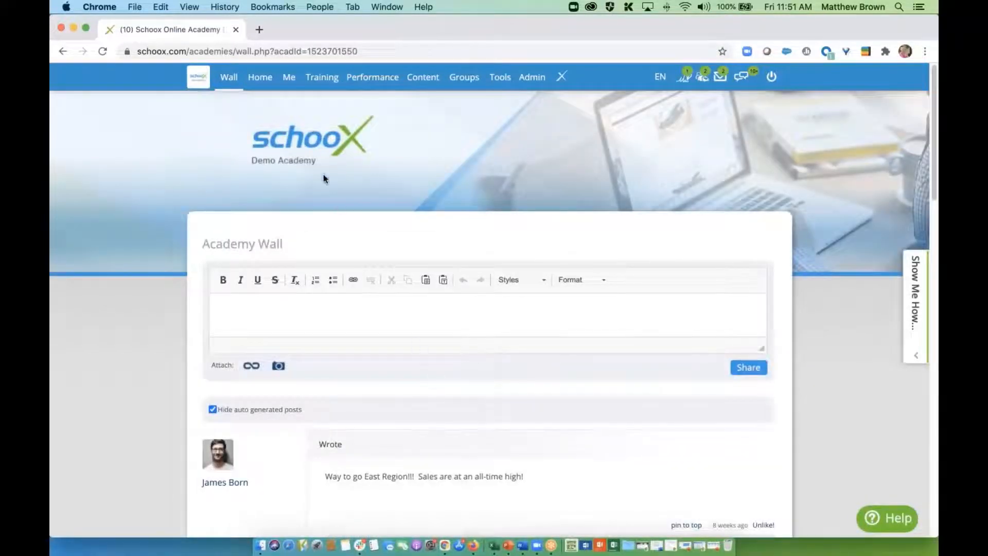
Open My Academy Profile and examine the About Me details, including the education and experience entries
{"action": "mouse_move", "coordinate": [293, 85]}
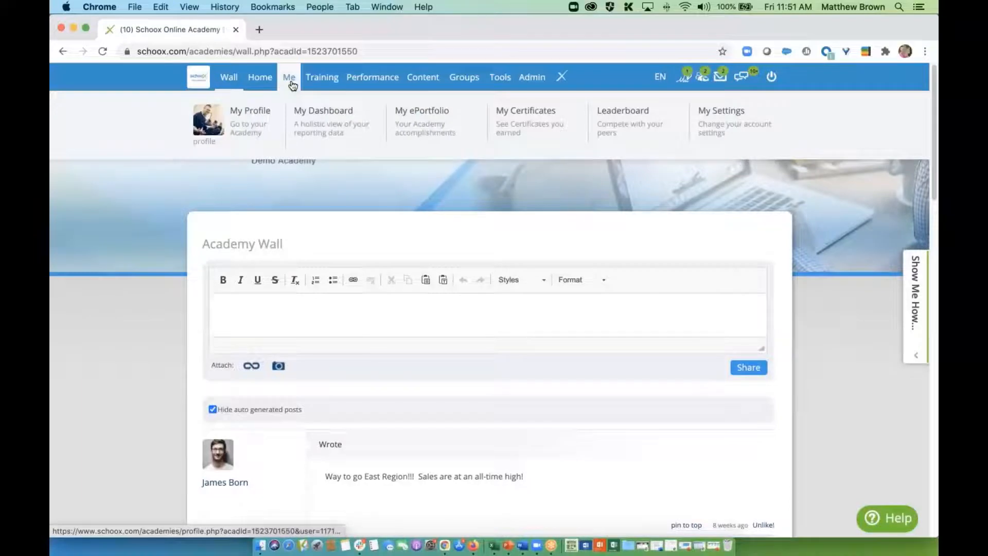
{"action": "left_click", "coordinate": [291, 82]}
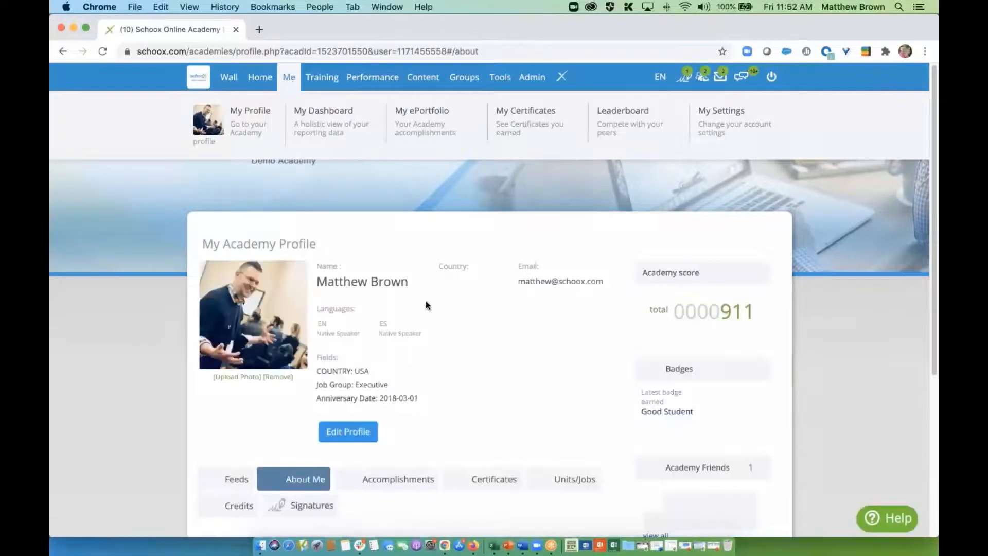
{"action": "scroll", "coordinate": [480, 325], "scroll_direction": "down", "scroll_amount": 3}
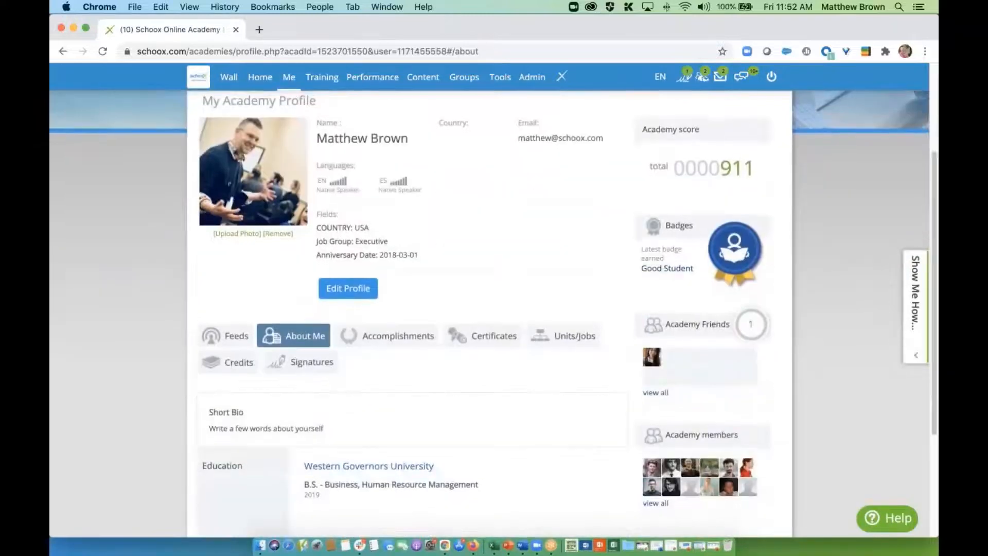
{"action": "scroll", "coordinate": [508, 367], "scroll_direction": "down", "scroll_amount": 5}
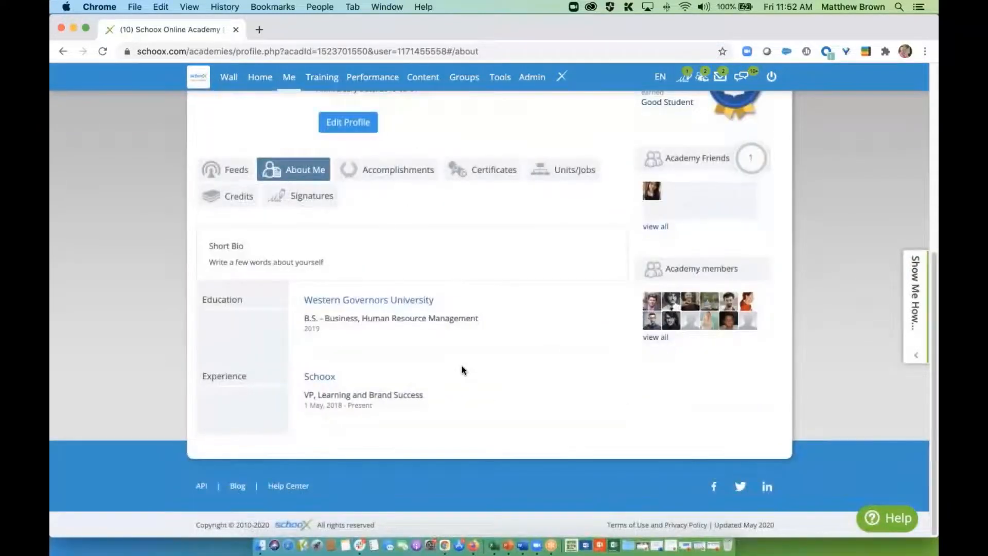
{"action": "scroll", "coordinate": [463, 369], "scroll_direction": "up", "scroll_amount": 5}
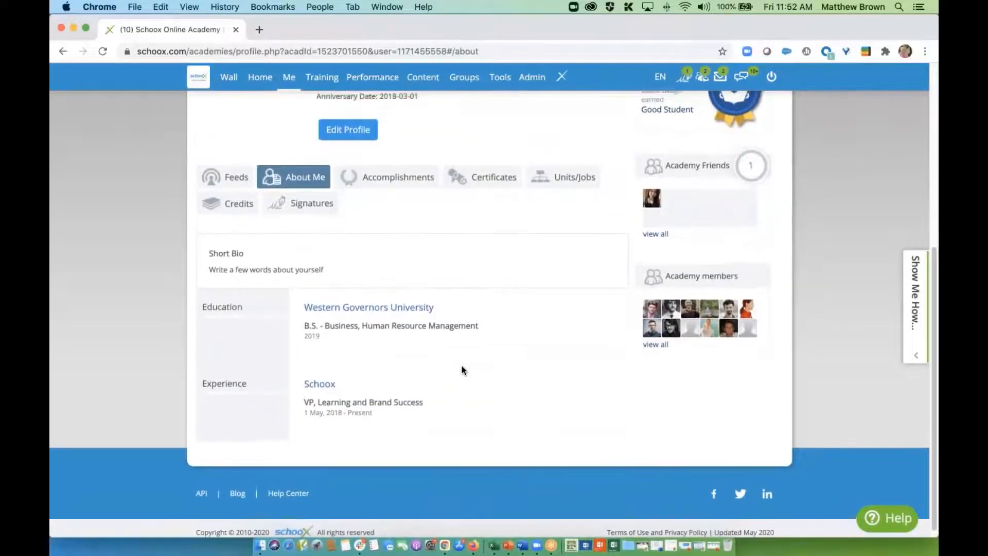
{"action": "scroll", "coordinate": [461, 369], "scroll_direction": "up", "scroll_amount": 2}
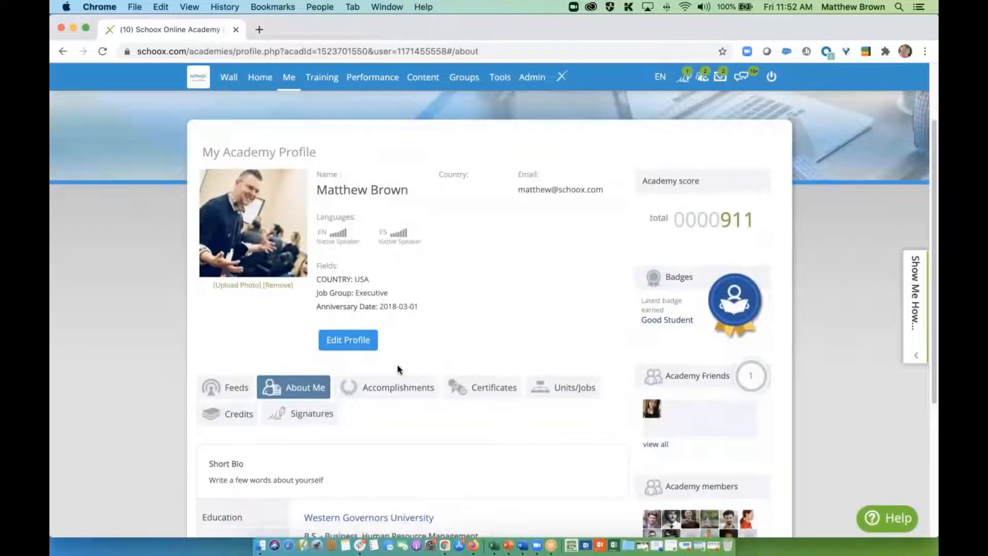
Show the profile's Accomplishments and look over the social badges
{"action": "left_click", "coordinate": [389, 383]}
{"action": "scroll", "coordinate": [447, 342], "scroll_direction": "down", "scroll_amount": 3}
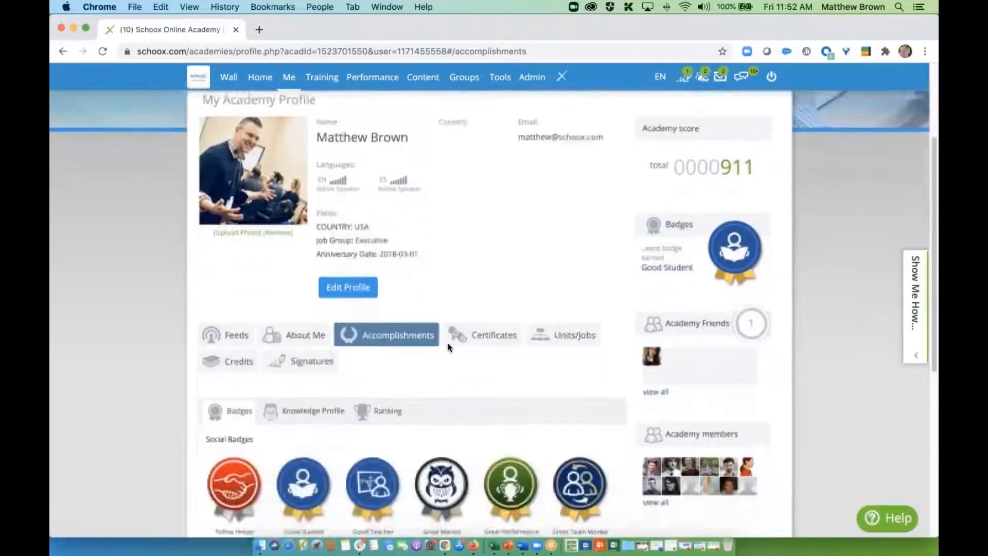
{"action": "scroll", "coordinate": [446, 342], "scroll_direction": "down", "scroll_amount": 2}
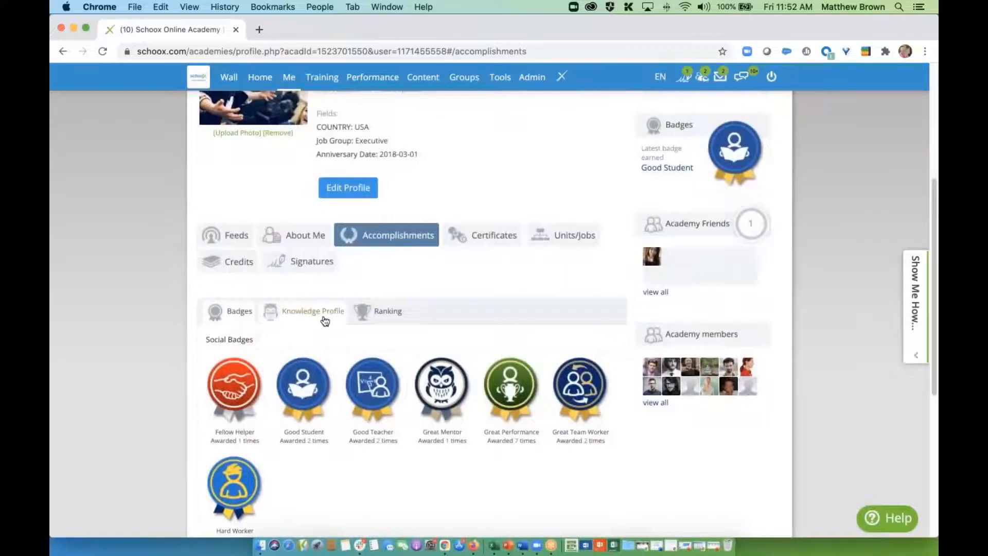
View the Knowledge Profile under Accomplishments and examine its Learning Focus and Profile Graph charts
{"action": "left_click", "coordinate": [323, 315]}
{"action": "scroll", "coordinate": [493, 309], "scroll_direction": "down", "scroll_amount": 1}
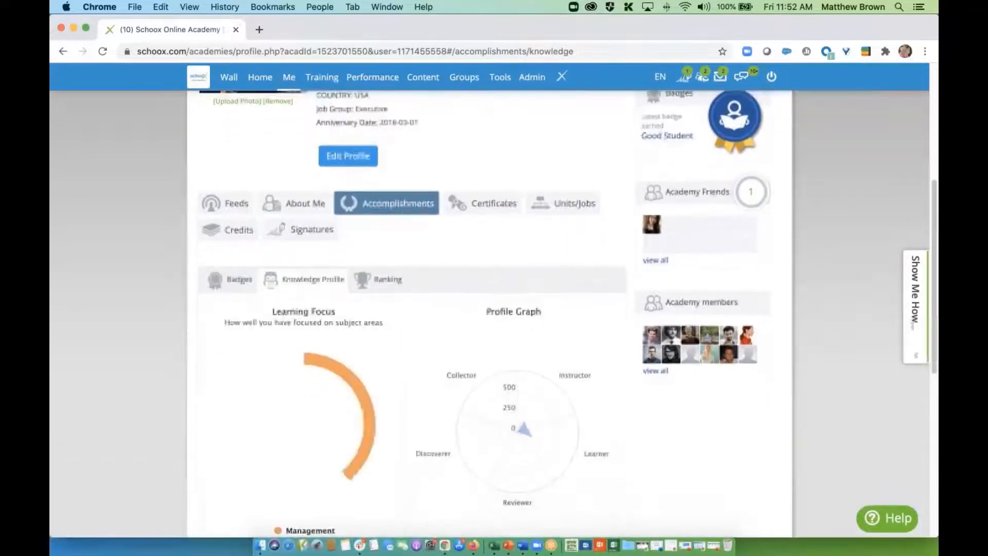
{"action": "scroll", "coordinate": [494, 308], "scroll_direction": "down", "scroll_amount": 2}
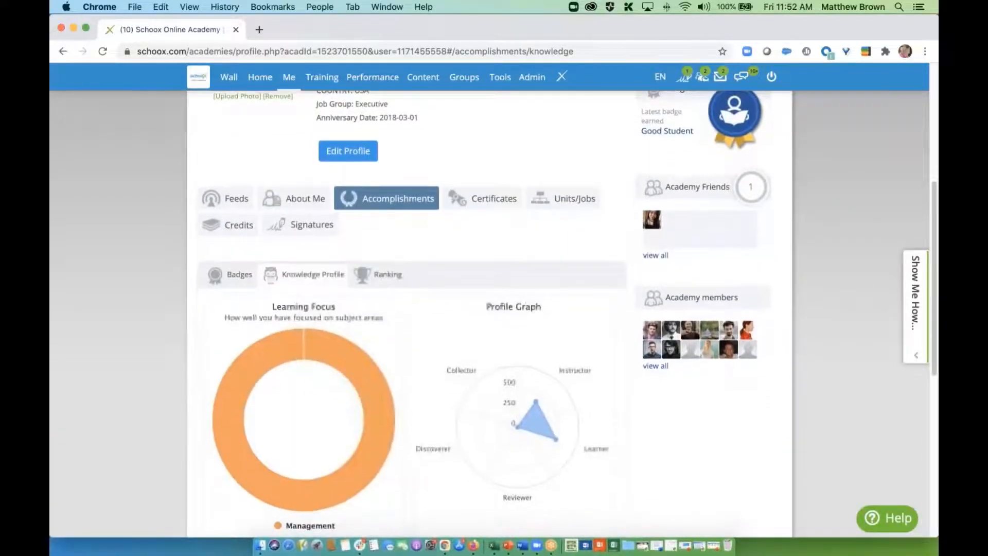
{"action": "scroll", "coordinate": [494, 308], "scroll_direction": "up", "scroll_amount": 1}
{"action": "scroll", "coordinate": [494, 309], "scroll_direction": "down", "scroll_amount": 3}
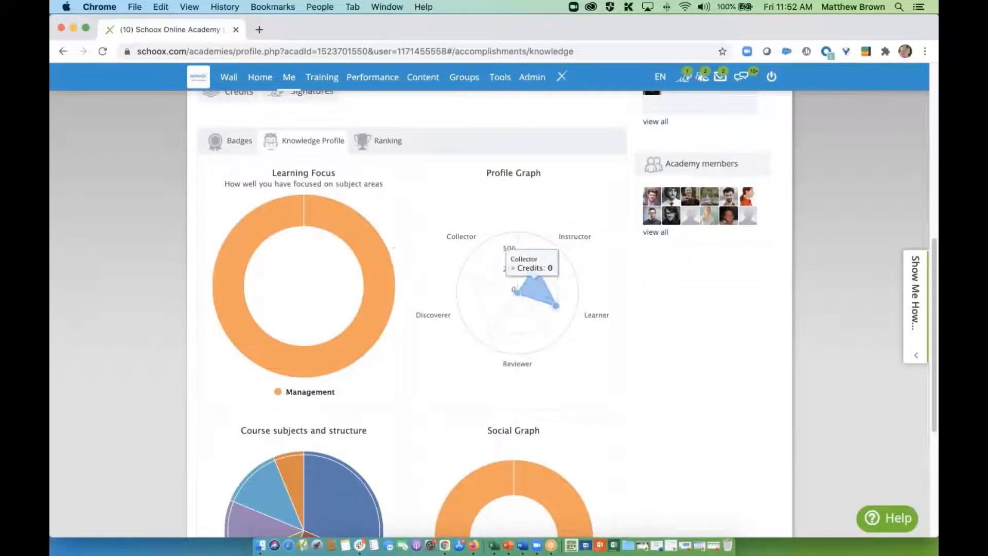
{"action": "scroll", "coordinate": [397, 338], "scroll_direction": "up", "scroll_amount": 2}
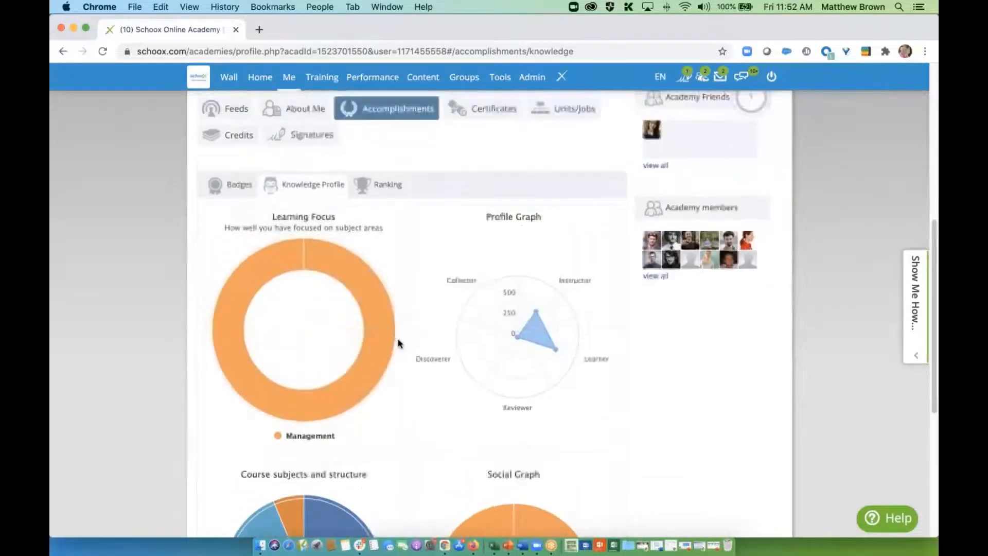
View the Ranking summary under Accomplishments with the general leaderboard and best category rank
{"action": "left_click", "coordinate": [387, 205]}
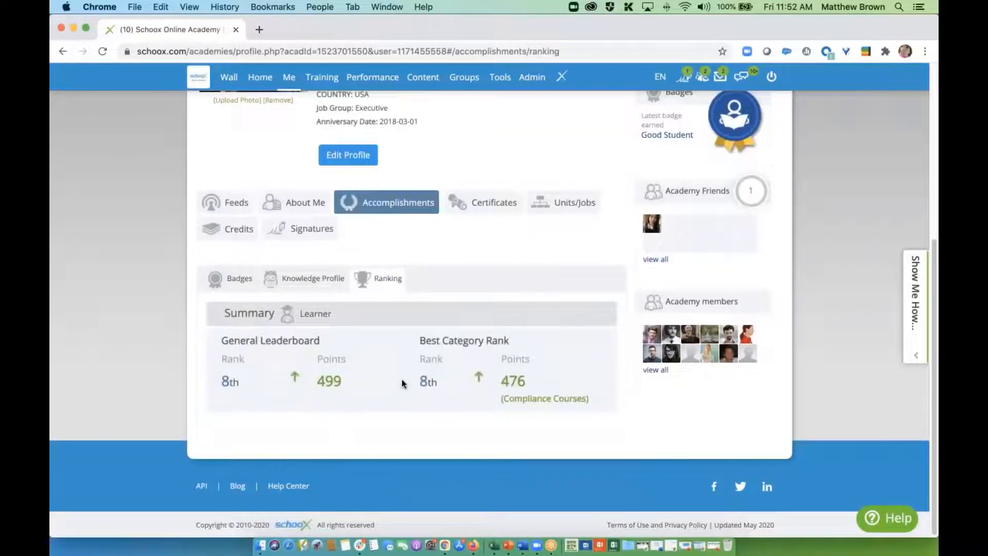
{"action": "scroll", "coordinate": [403, 383], "scroll_direction": "up", "scroll_amount": 1}
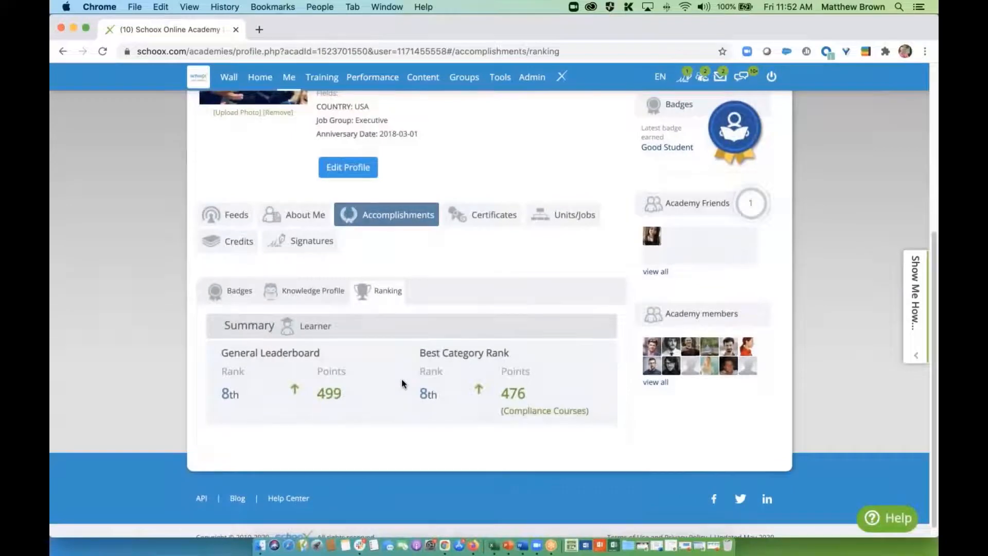
{"action": "scroll", "coordinate": [404, 360], "scroll_direction": "up", "scroll_amount": 1}
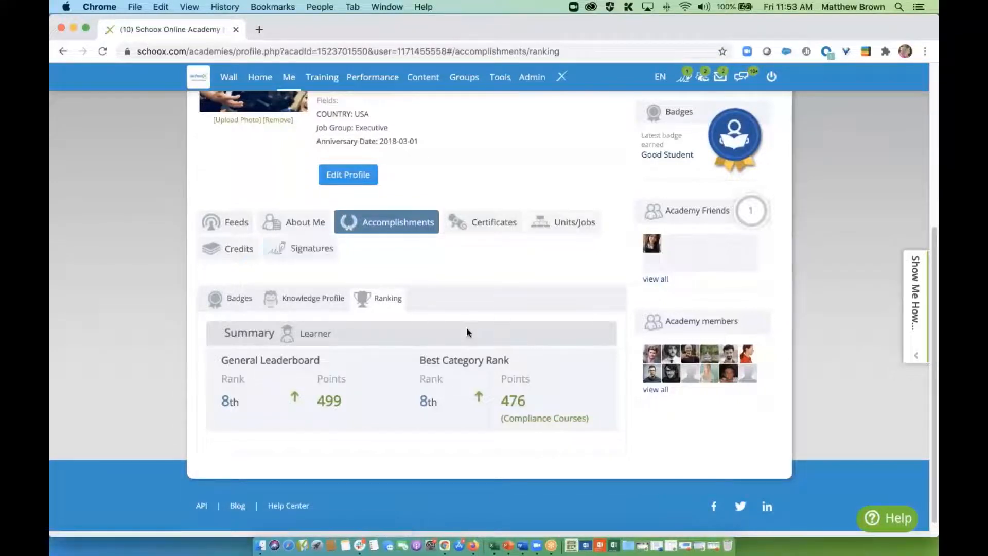
Switch the academy's display language to Spanish and dismiss the browser's translation offer
{"action": "scroll", "coordinate": [467, 328], "scroll_direction": "up", "scroll_amount": 2}
{"action": "scroll", "coordinate": [467, 332], "scroll_direction": "up", "scroll_amount": 5}
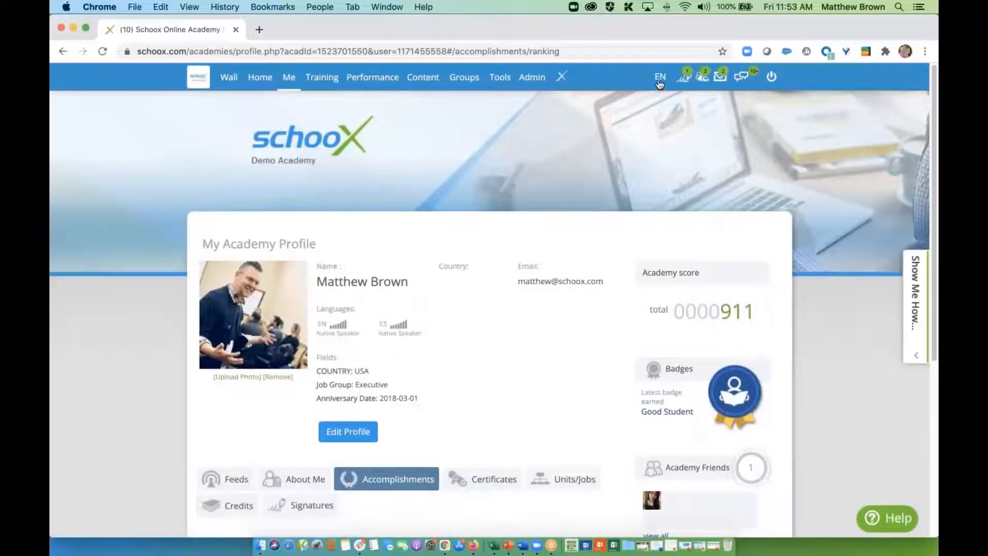
{"action": "left_click", "coordinate": [659, 82]}
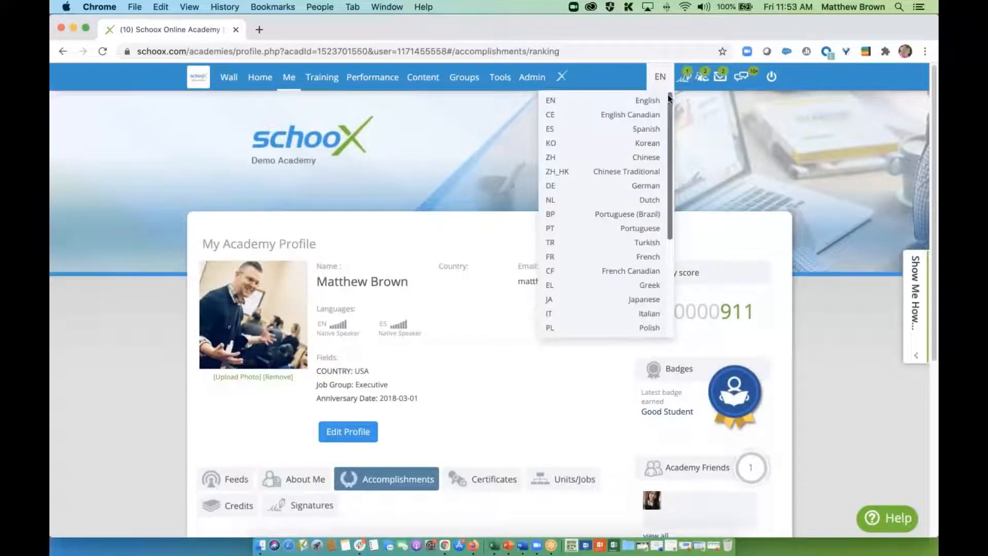
{"action": "mouse_move", "coordinate": [669, 103]}
{"action": "left_mouse_down"}
{"action": "mouse_move", "coordinate": [671, 211]}
{"action": "mouse_move", "coordinate": [680, 95]}
{"action": "left_mouse_up"}
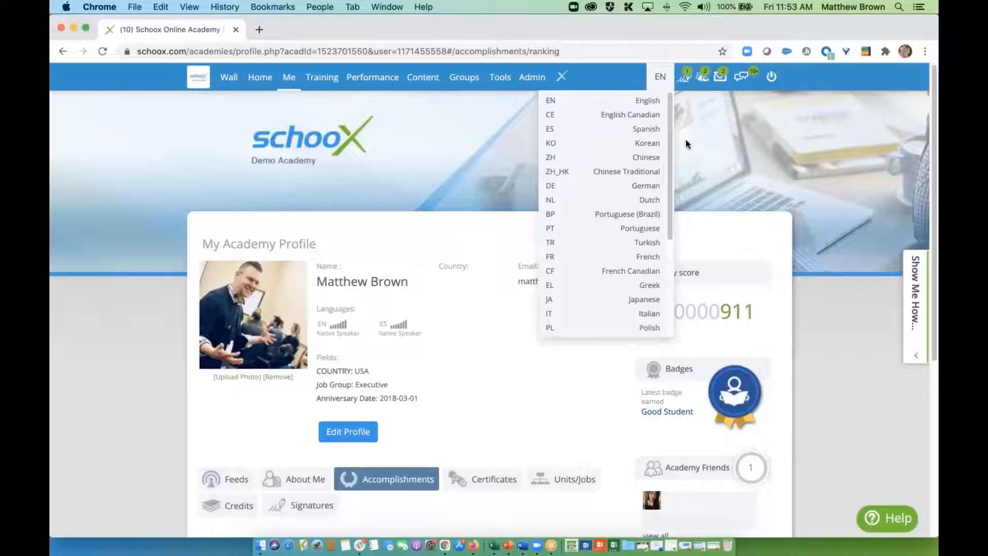
{"action": "left_click", "coordinate": [653, 133]}
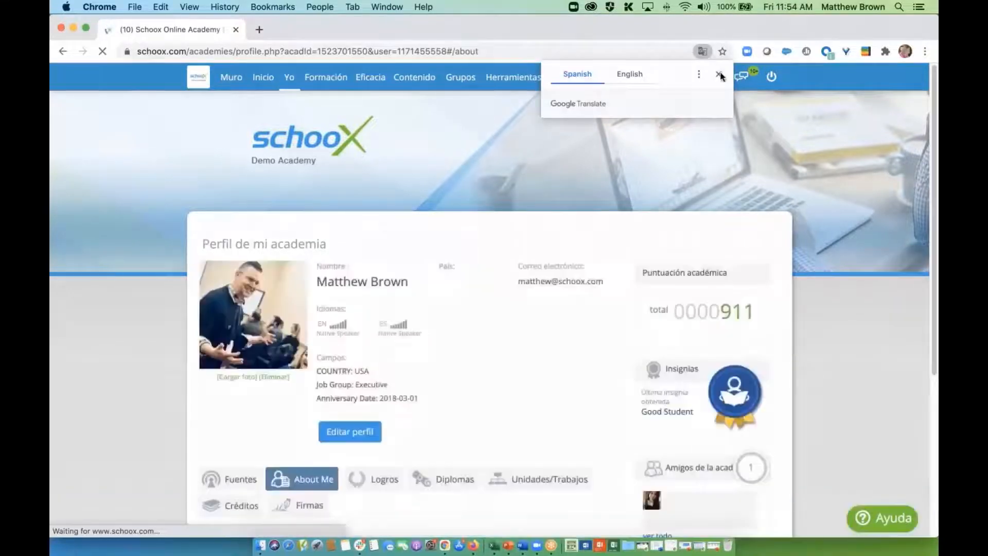
{"action": "left_click", "coordinate": [719, 74]}
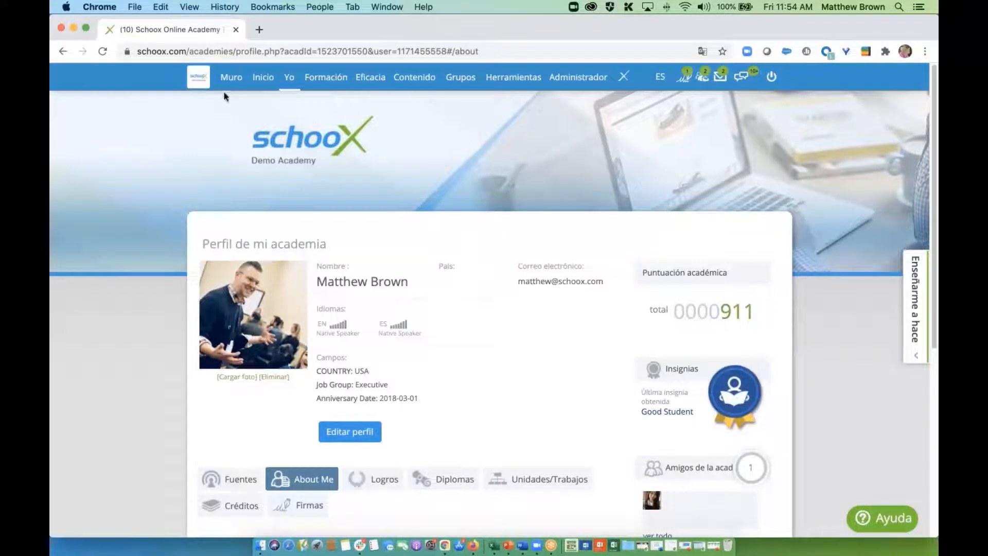
Switch the academy's display language back to English
{"action": "left_click", "coordinate": [661, 81]}
{"action": "left_click", "coordinate": [650, 97]}
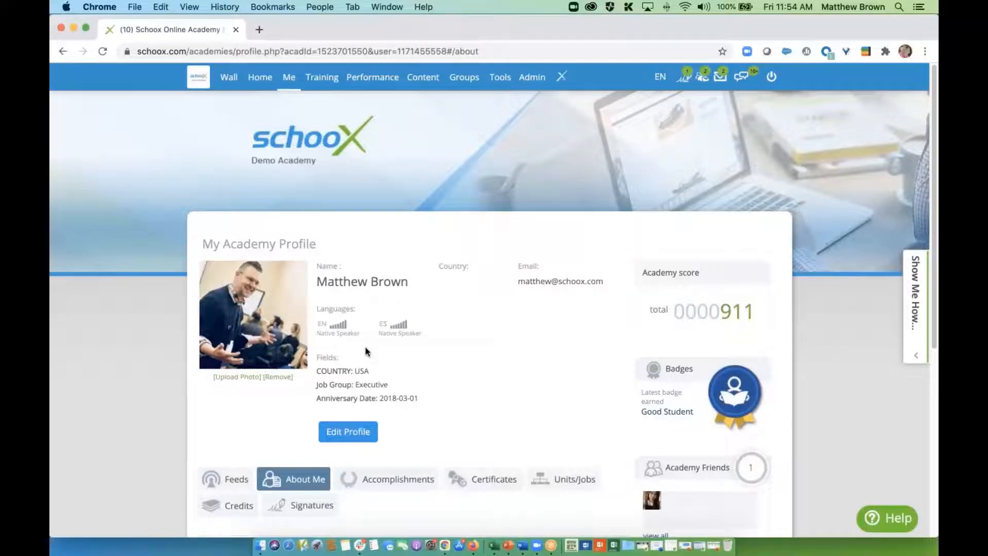
Open the Course Catalogue from Training and look over the listed courses and categories
{"action": "left_click", "coordinate": [314, 88]}
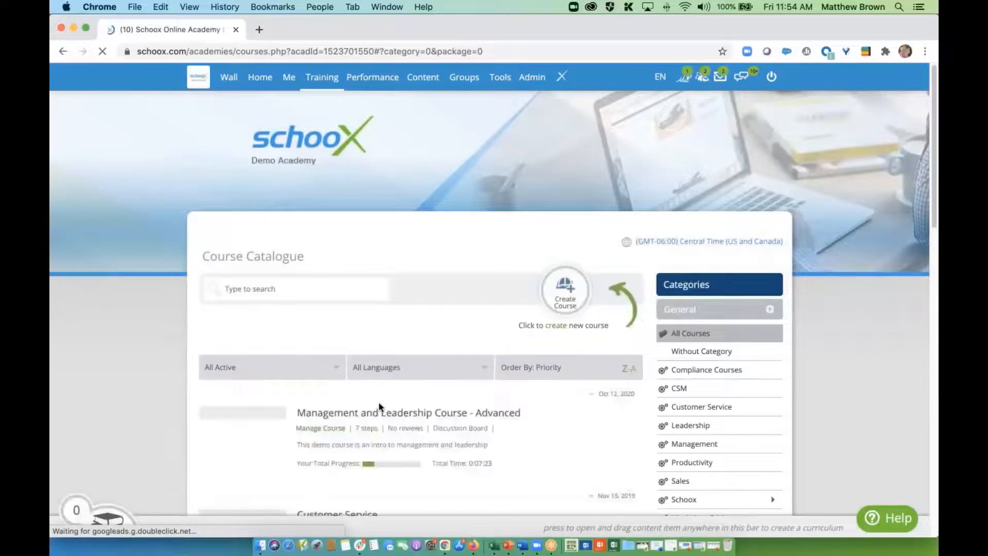
{"action": "scroll", "coordinate": [379, 407], "scroll_direction": "down", "scroll_amount": 2}
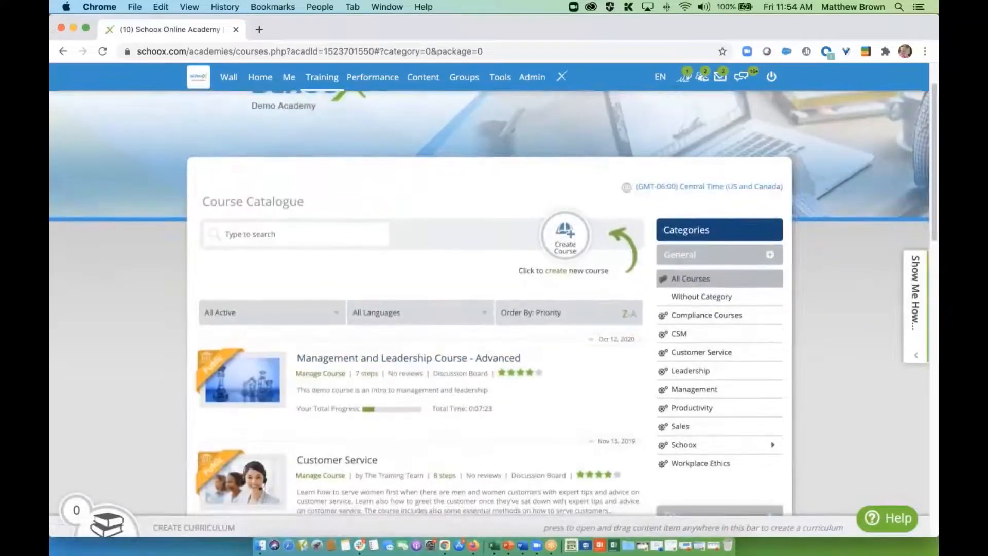
{"action": "scroll", "coordinate": [380, 406], "scroll_direction": "down", "scroll_amount": 1}
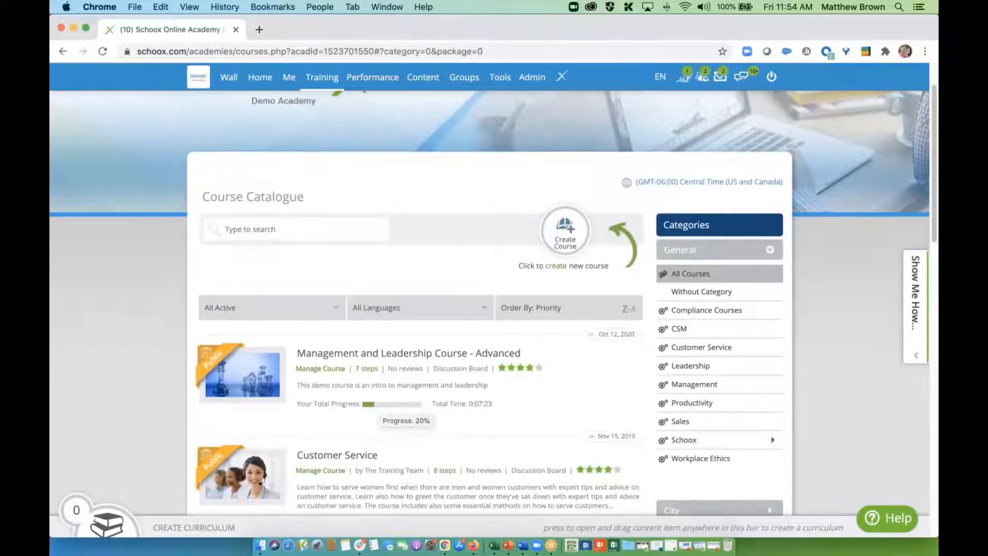
Open the Management and Leadership Course - Advanced and examine its lectures, in-class training, exam, on-the-job training and poll steps
{"action": "left_click", "coordinate": [345, 355]}
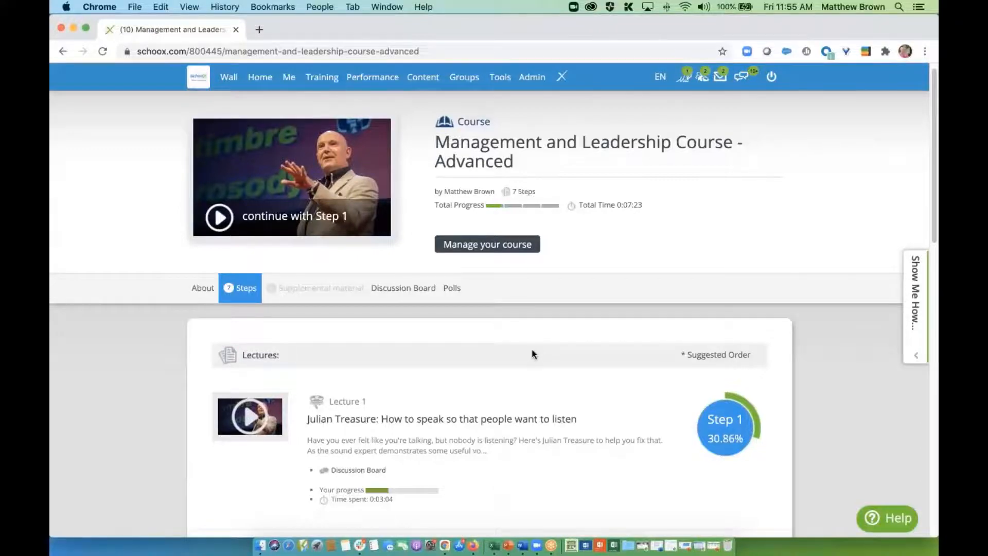
{"action": "scroll", "coordinate": [533, 354], "scroll_direction": "down", "scroll_amount": 5}
{"action": "scroll", "coordinate": [533, 354], "scroll_direction": "down", "scroll_amount": 1}
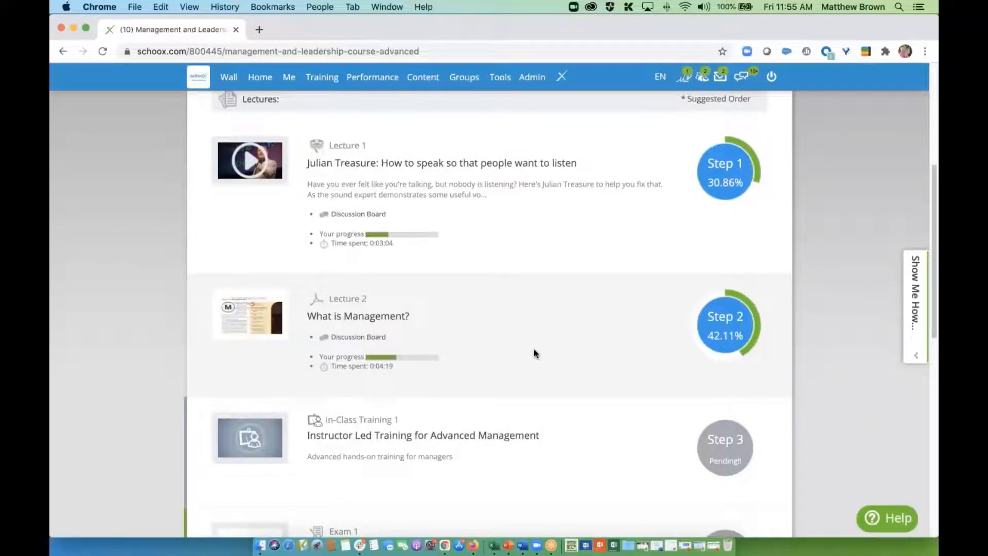
{"action": "scroll", "coordinate": [533, 352], "scroll_direction": "down", "scroll_amount": 1}
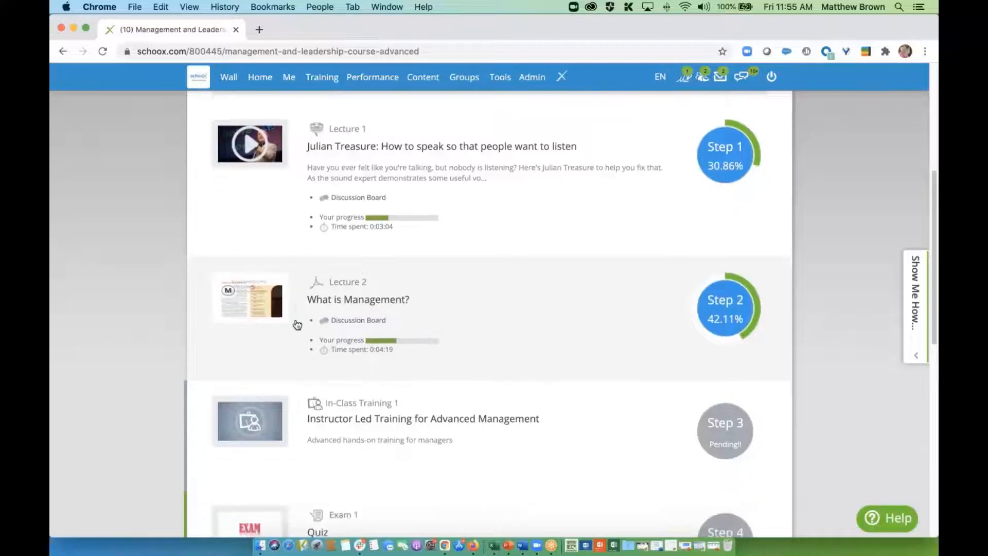
{"action": "scroll", "coordinate": [586, 318], "scroll_direction": "down", "scroll_amount": 5}
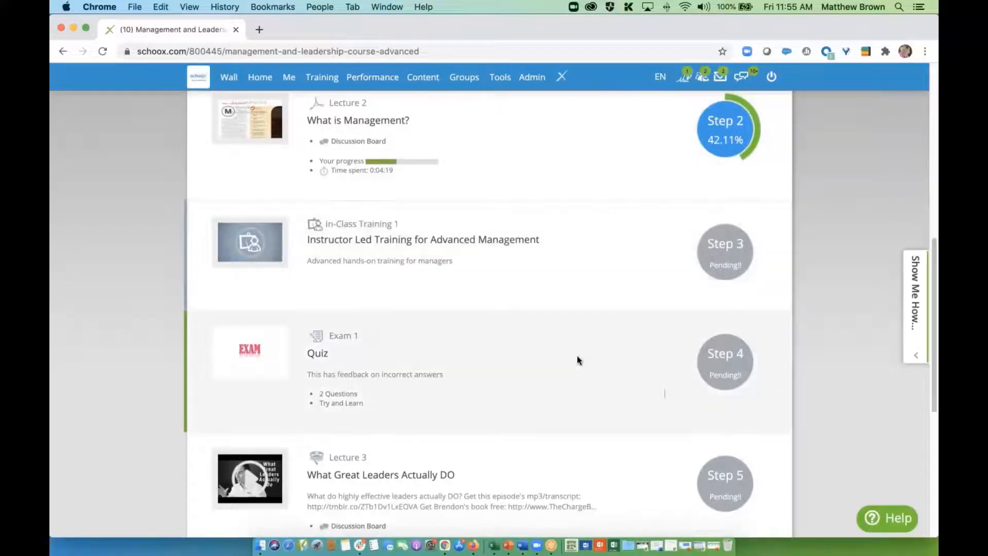
{"action": "scroll", "coordinate": [577, 360], "scroll_direction": "down", "scroll_amount": 3}
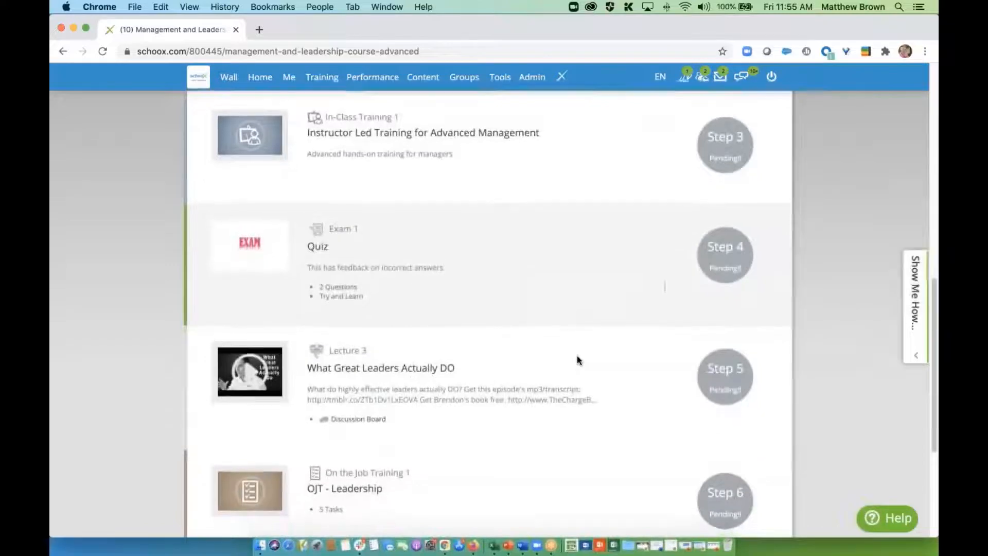
{"action": "scroll", "coordinate": [577, 360], "scroll_direction": "down", "scroll_amount": 5}
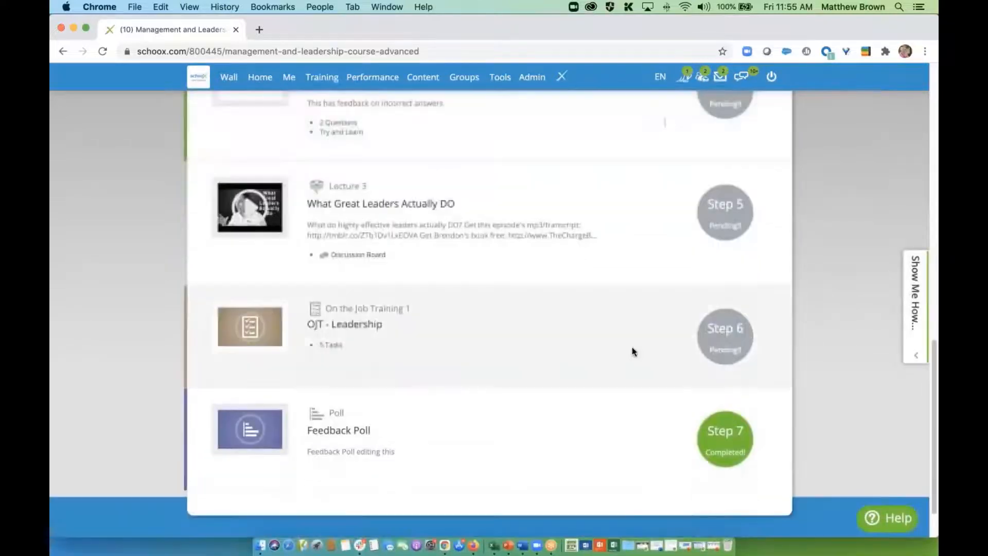
Open the OJT - Leadership on-the-job training and examine the trainee and trainer sign-offs in its task list
{"action": "left_click", "coordinate": [707, 352]}
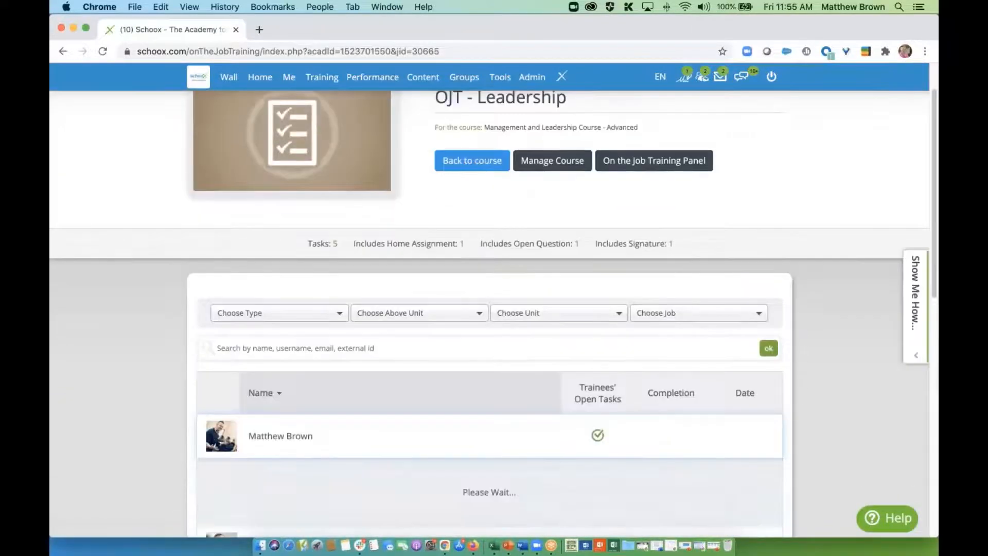
{"action": "scroll", "coordinate": [489, 309], "scroll_direction": "down", "scroll_amount": 6}
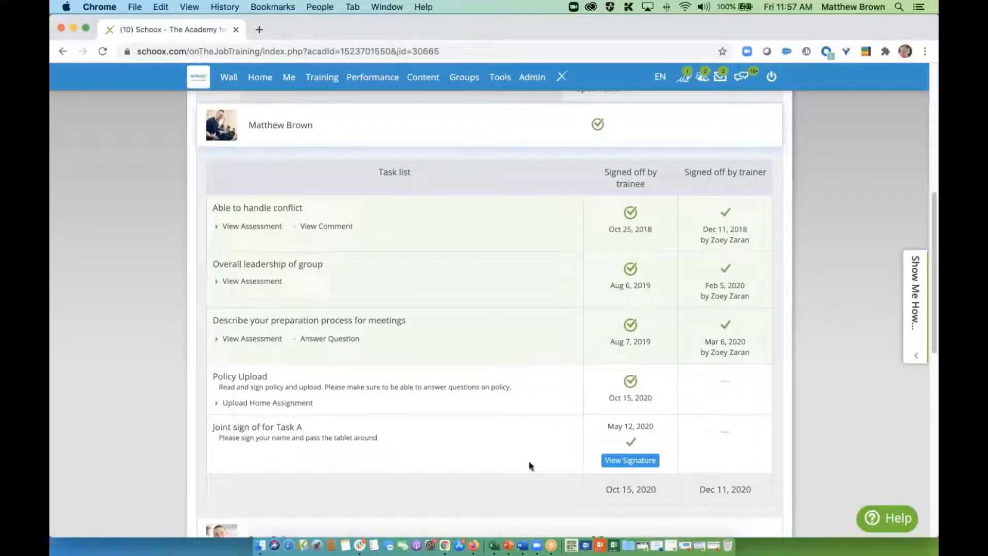
{"action": "scroll", "coordinate": [534, 459], "scroll_direction": "down", "scroll_amount": 2}
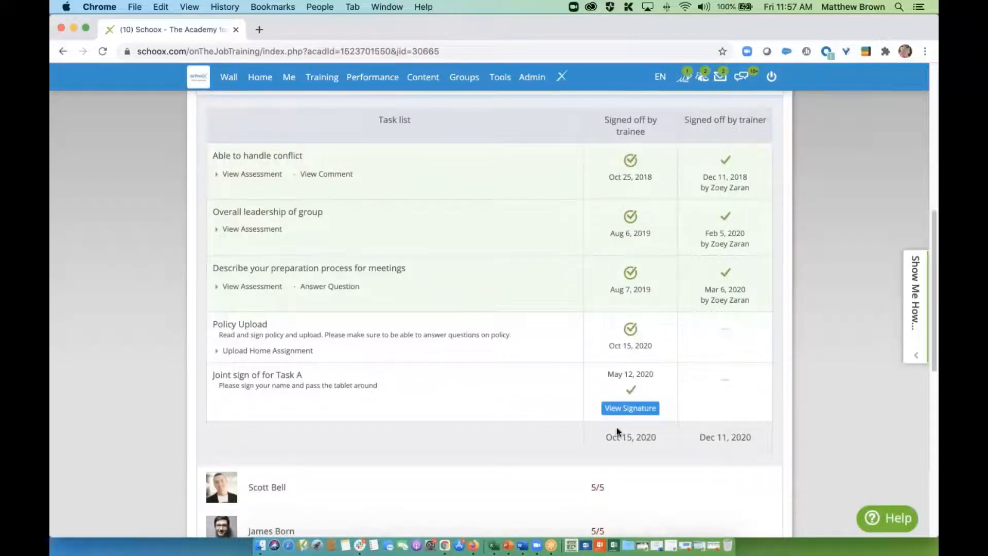
{"action": "scroll", "coordinate": [520, 412], "scroll_direction": "up", "scroll_amount": 10}
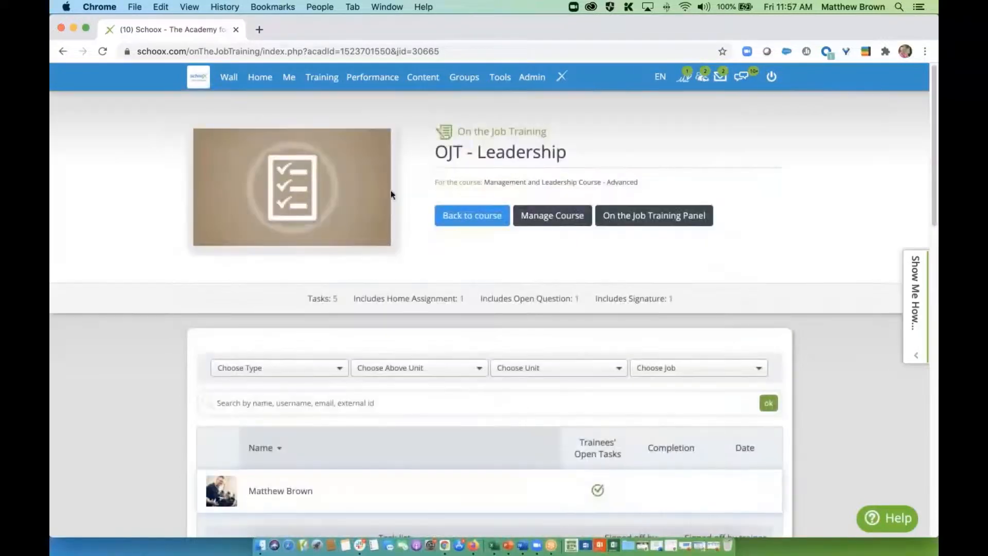
Open the Career Paths page, choose the Cashier job and review its related skill scores
{"action": "mouse_move", "coordinate": [308, 82]}
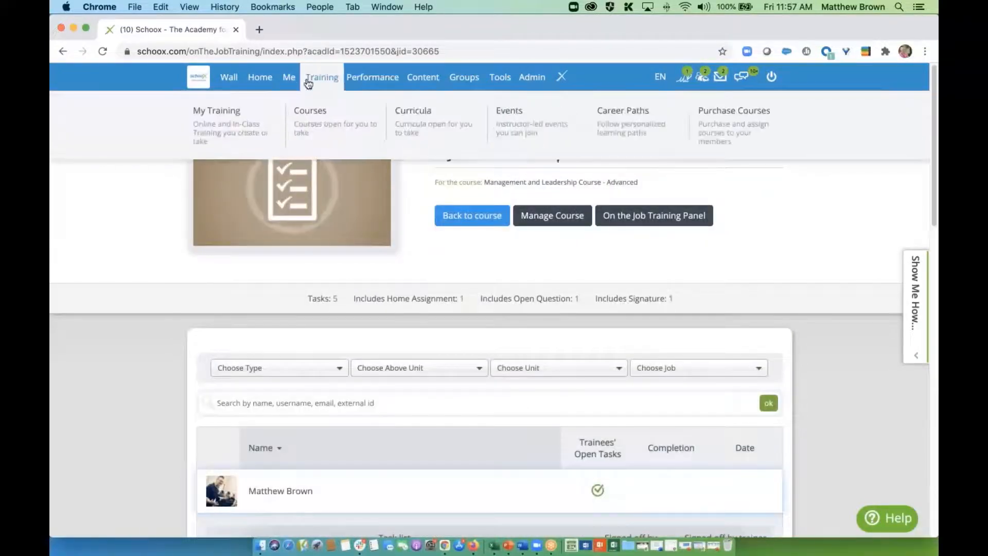
{"action": "left_click", "coordinate": [620, 128]}
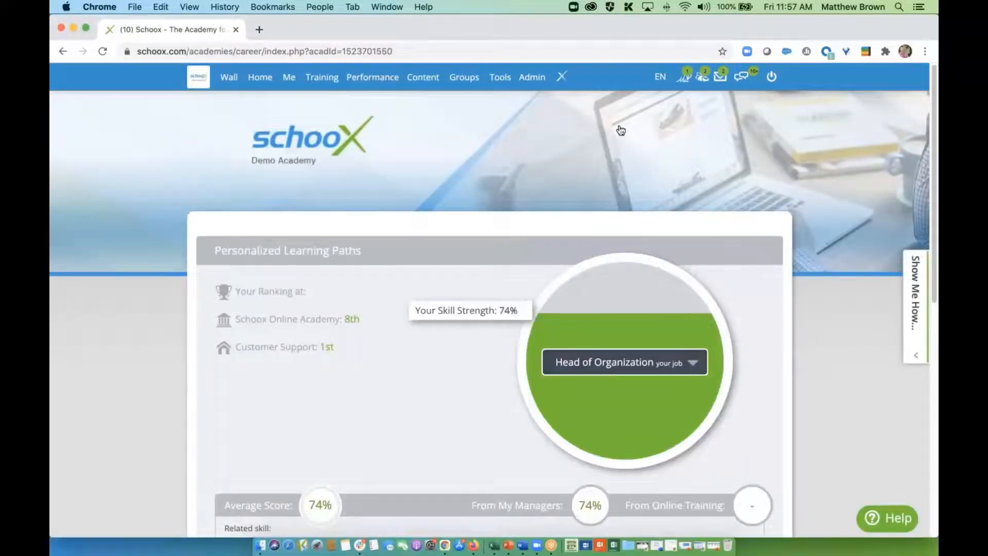
{"action": "left_click", "coordinate": [685, 362]}
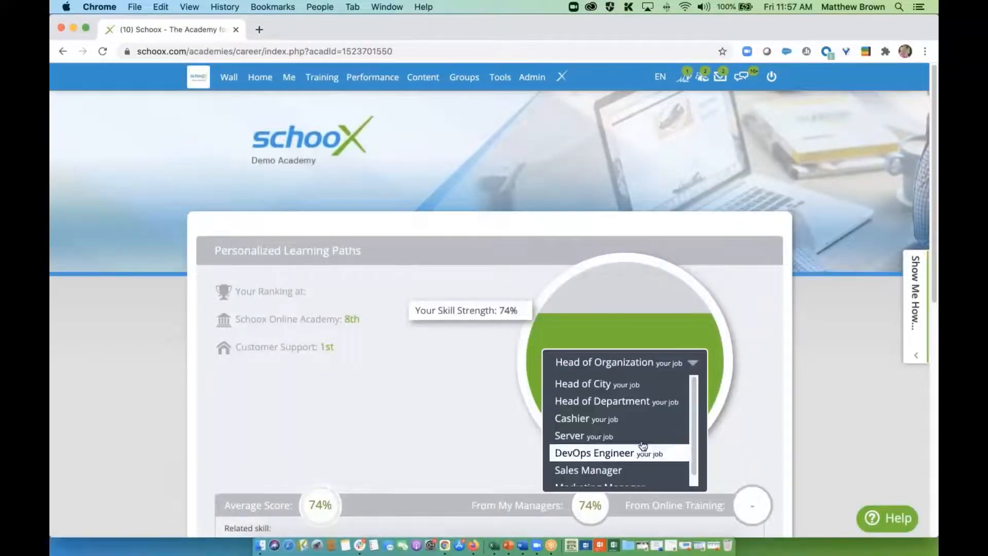
{"action": "left_click", "coordinate": [640, 418]}
{"action": "scroll", "coordinate": [751, 350], "scroll_direction": "down", "scroll_amount": 1}
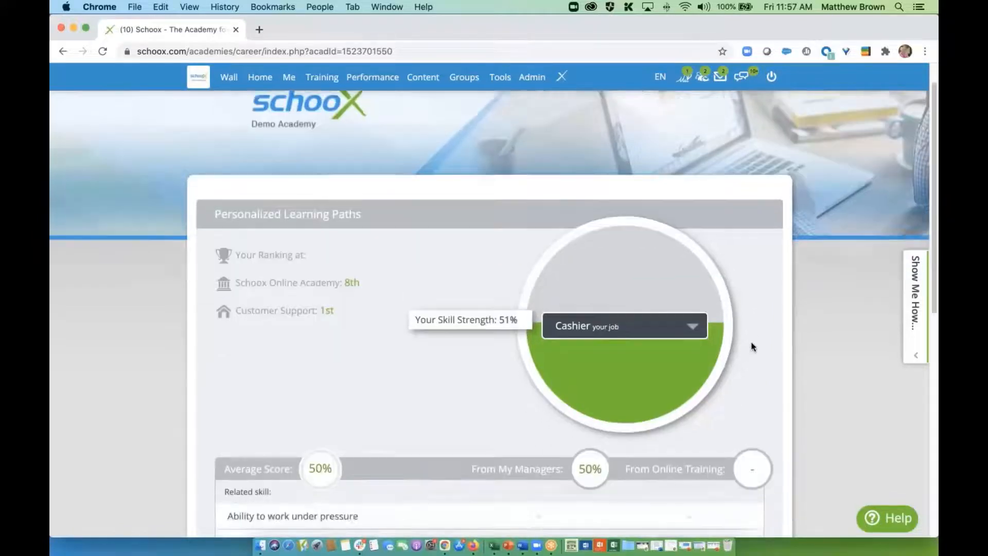
{"action": "scroll", "coordinate": [751, 346], "scroll_direction": "down", "scroll_amount": 3}
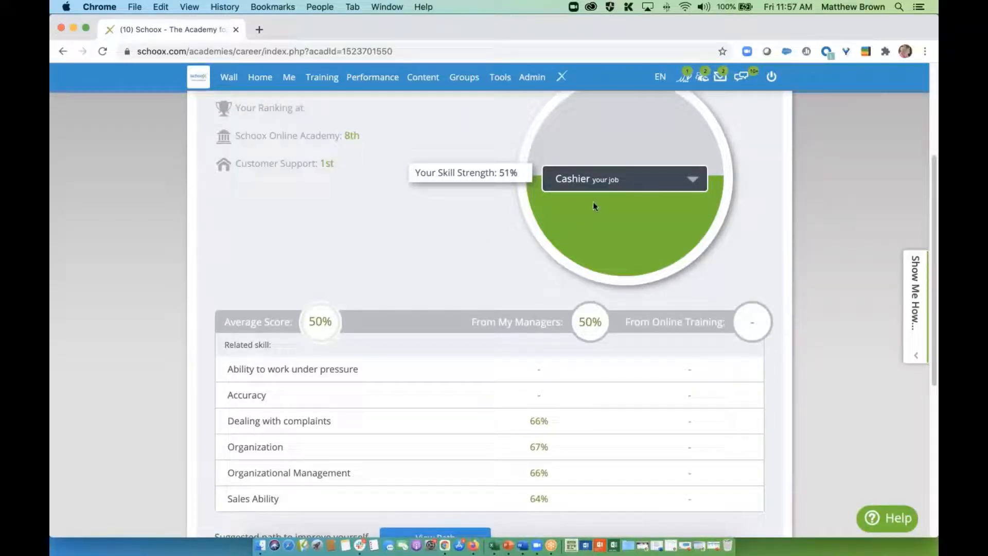
{"action": "scroll", "coordinate": [278, 365], "scroll_direction": "down", "scroll_amount": 1}
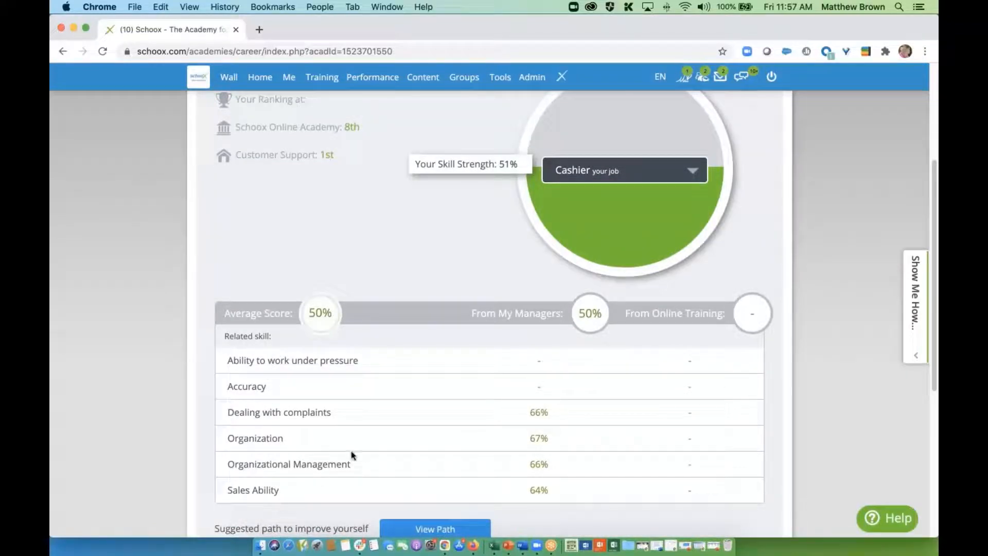
{"action": "scroll", "coordinate": [353, 452], "scroll_direction": "down", "scroll_amount": 1}
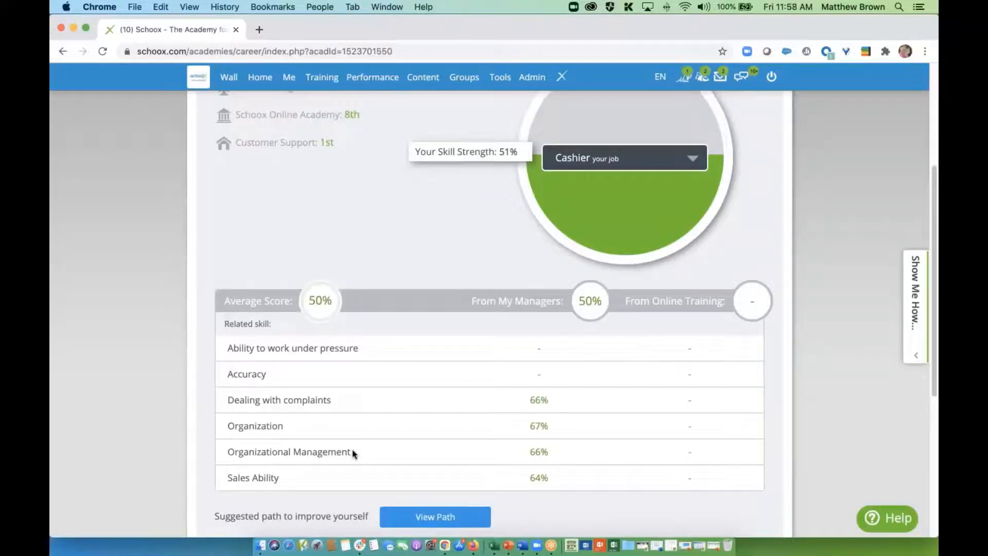
{"action": "scroll", "coordinate": [352, 453], "scroll_direction": "down", "scroll_amount": 3}
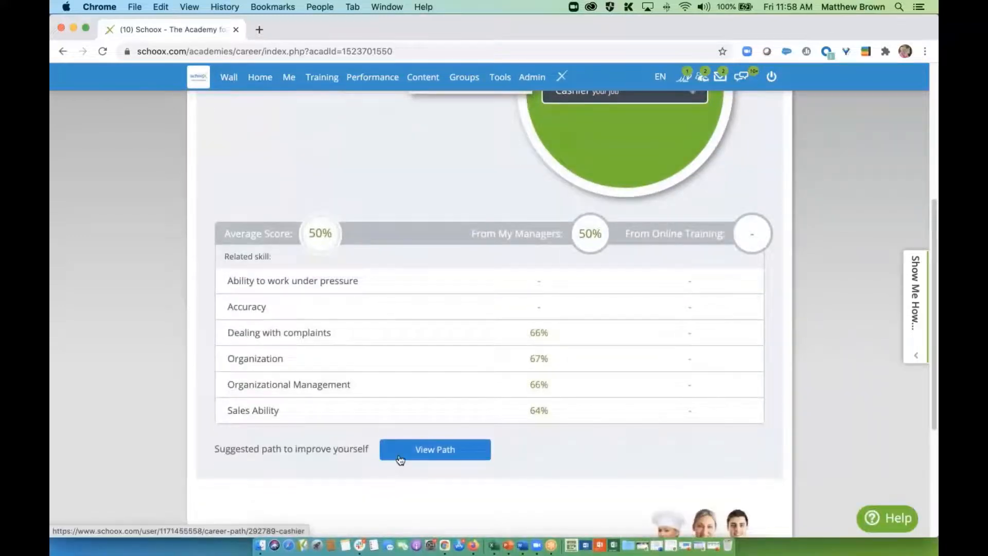
View the suggested Cashier learning path, show the Customer Service course's skill details and look over the path's steps
{"action": "left_click", "coordinate": [400, 460]}
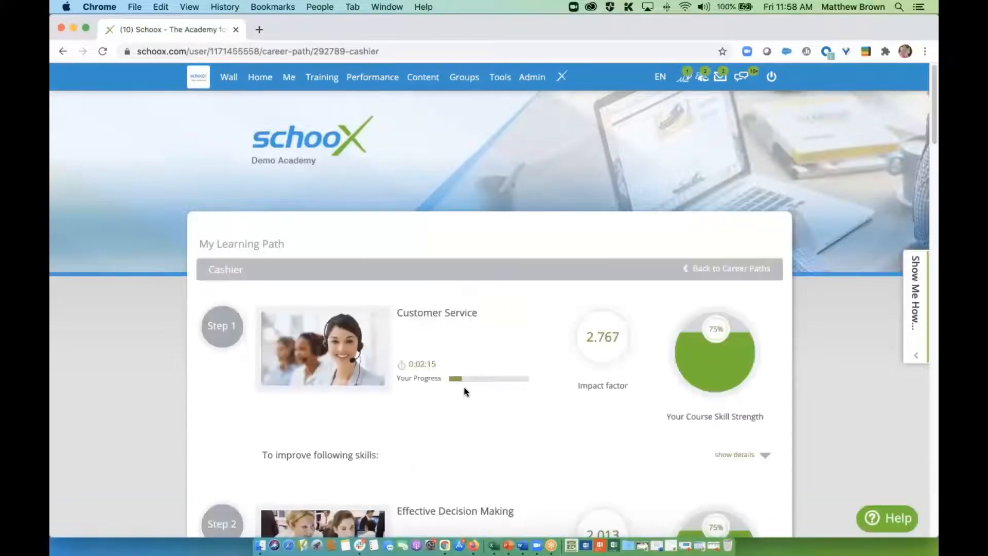
{"action": "scroll", "coordinate": [464, 392], "scroll_direction": "down", "scroll_amount": 3}
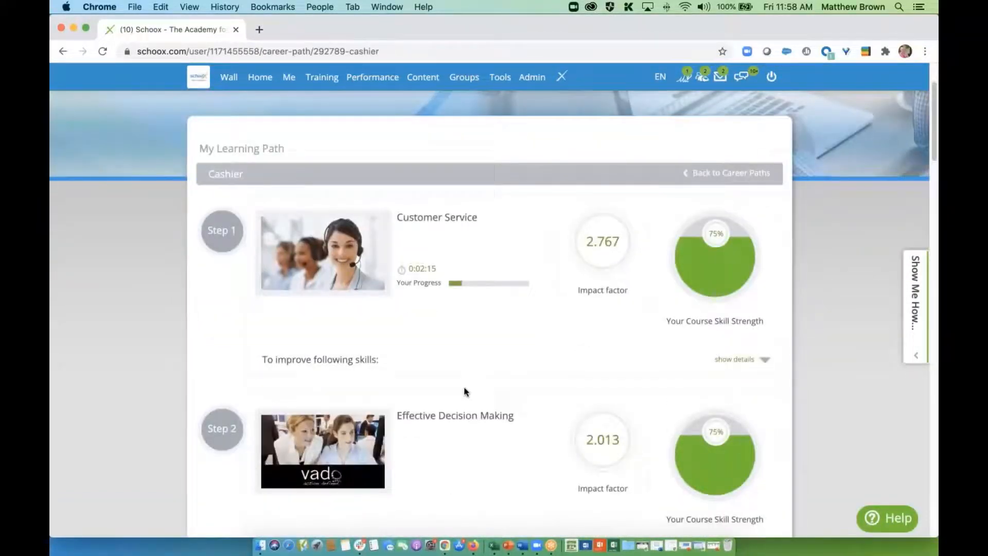
{"action": "left_click", "coordinate": [733, 330]}
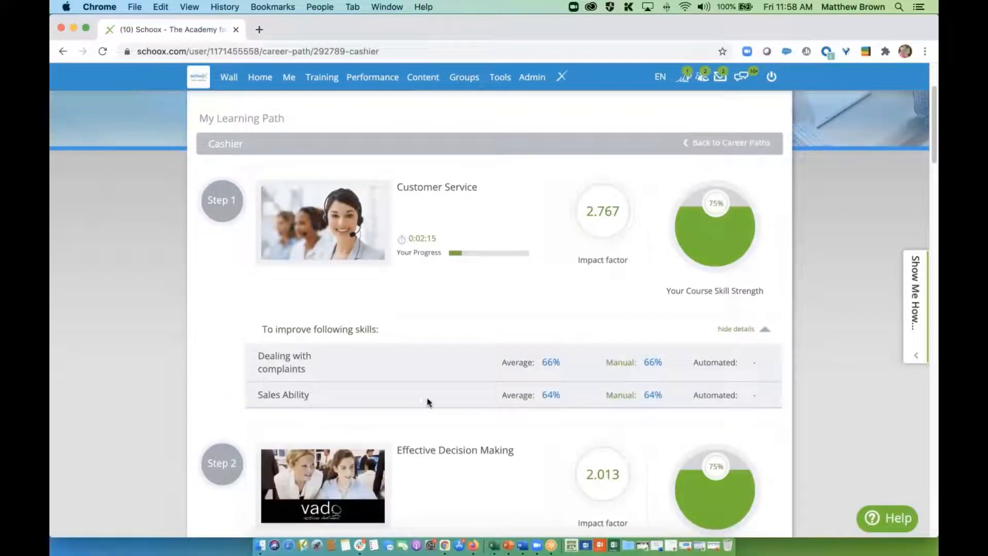
{"action": "scroll", "coordinate": [434, 396], "scroll_direction": "down", "scroll_amount": 1}
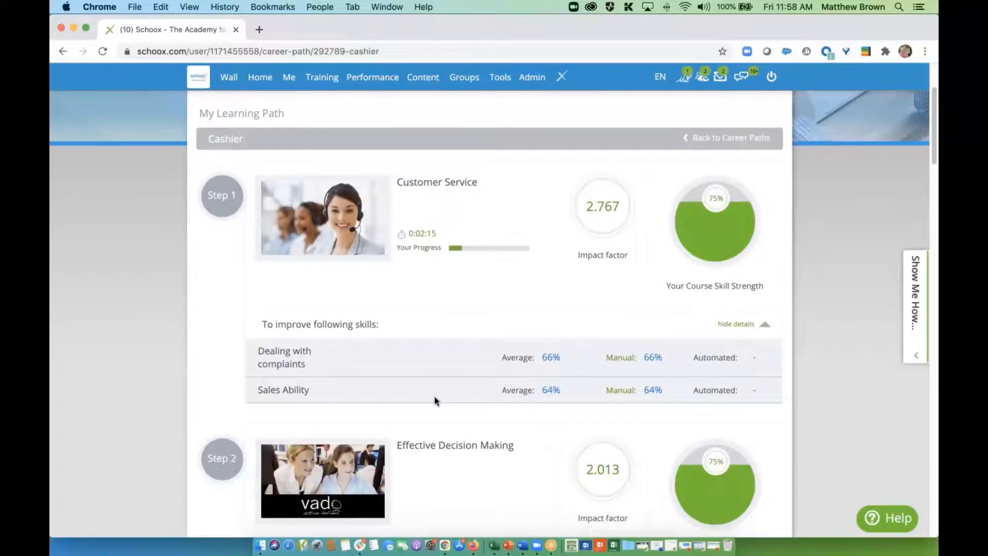
{"action": "scroll", "coordinate": [435, 400], "scroll_direction": "down", "scroll_amount": 10}
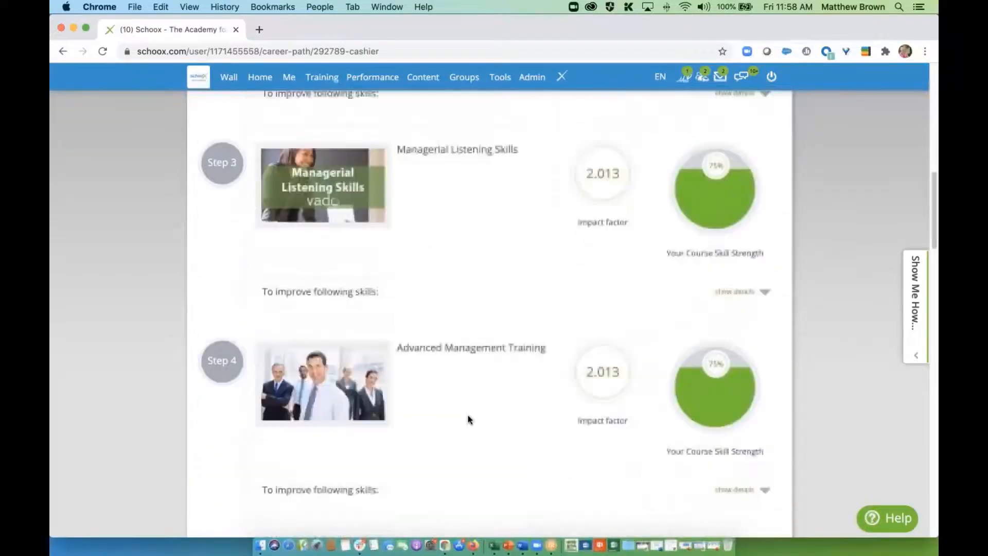
{"action": "scroll", "coordinate": [468, 419], "scroll_direction": "down", "scroll_amount": 9}
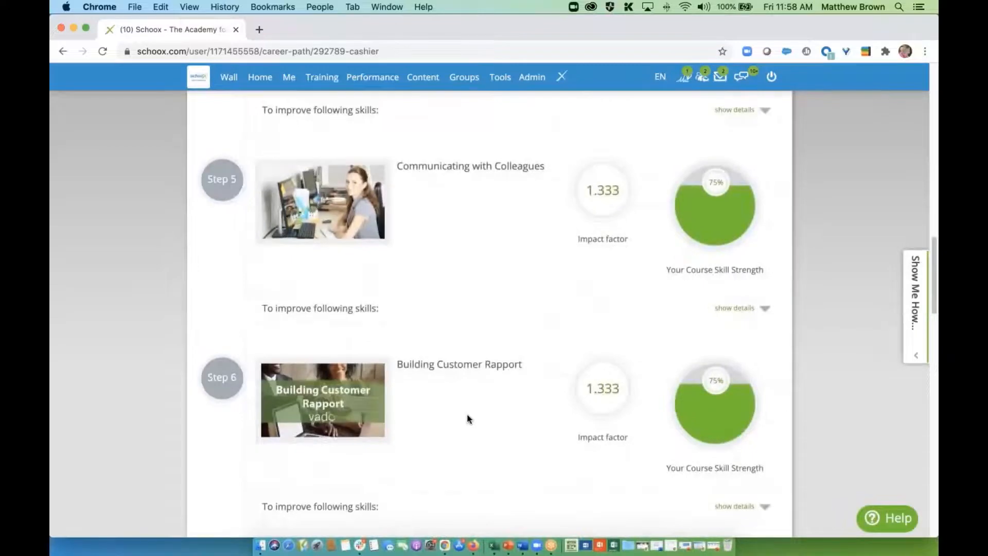
{"action": "scroll", "coordinate": [469, 420], "scroll_direction": "down", "scroll_amount": 2}
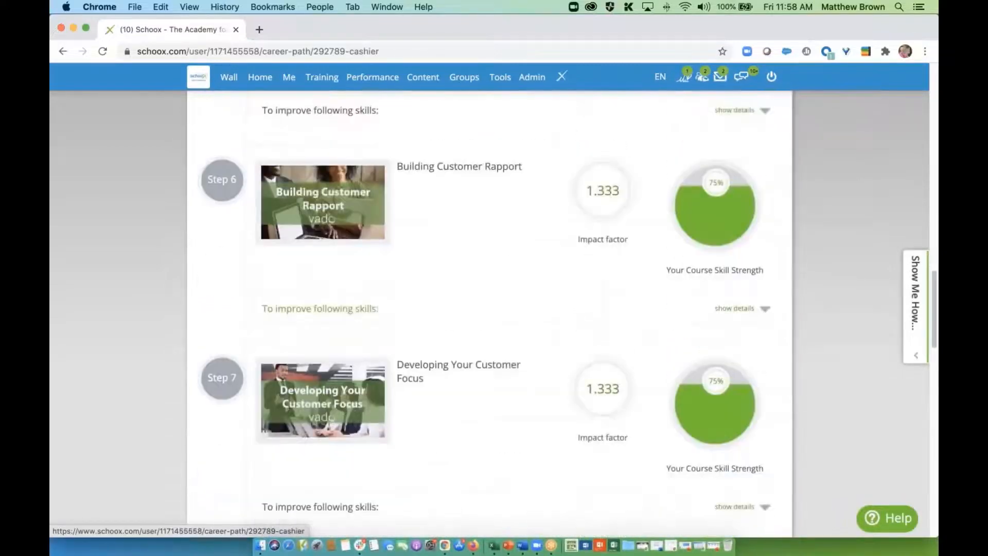
{"action": "scroll", "coordinate": [468, 420], "scroll_direction": "down", "scroll_amount": 2}
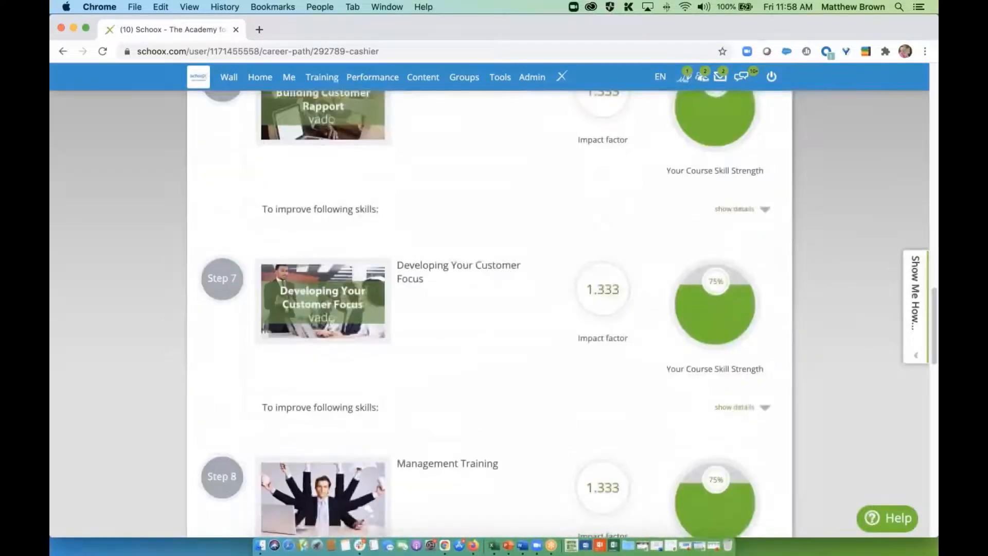
{"action": "scroll", "coordinate": [468, 412], "scroll_direction": "up", "scroll_amount": 20}
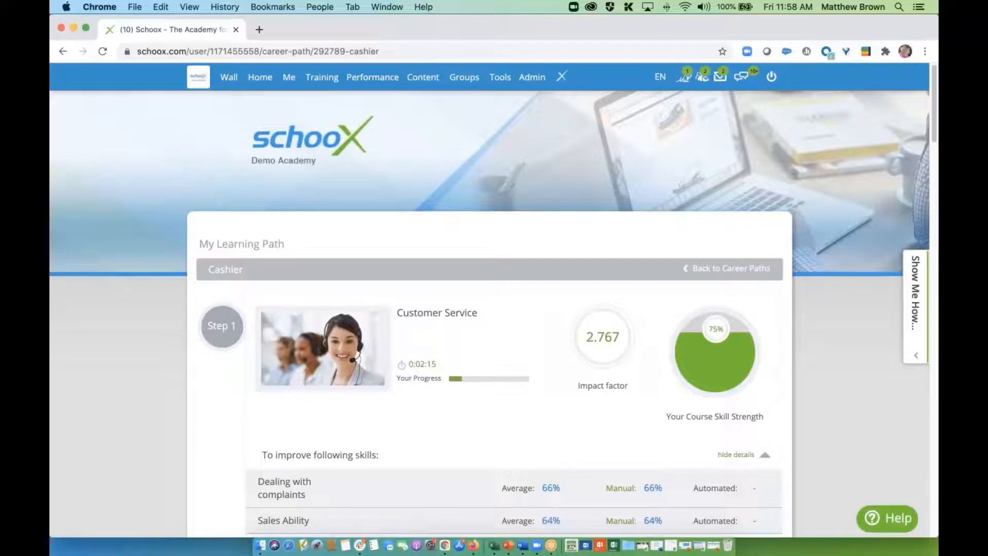
Open the performance reviews and view the manager review for the FY20 - Salaried TM semi-annual Review with its section scores
{"action": "mouse_move", "coordinate": [374, 81]}
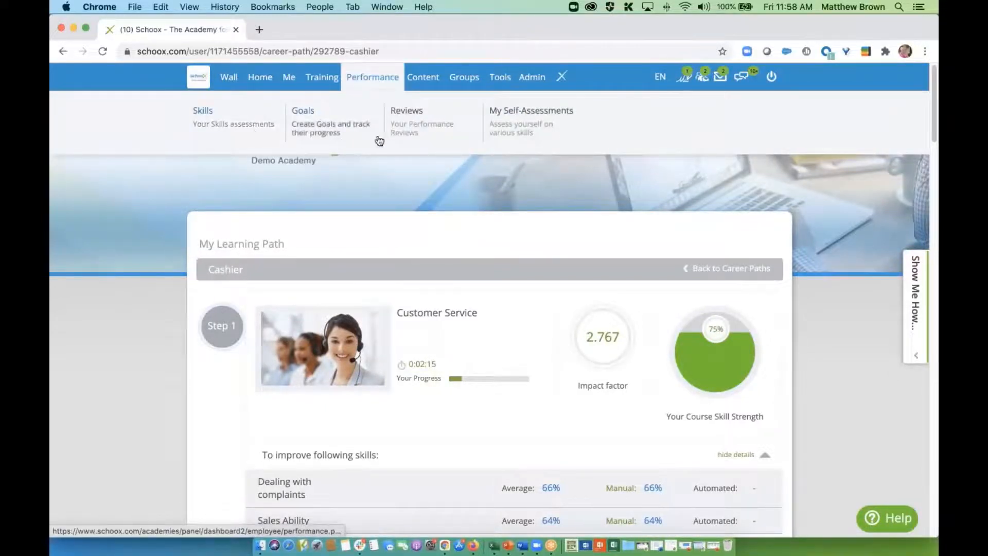
{"action": "left_click", "coordinate": [413, 137]}
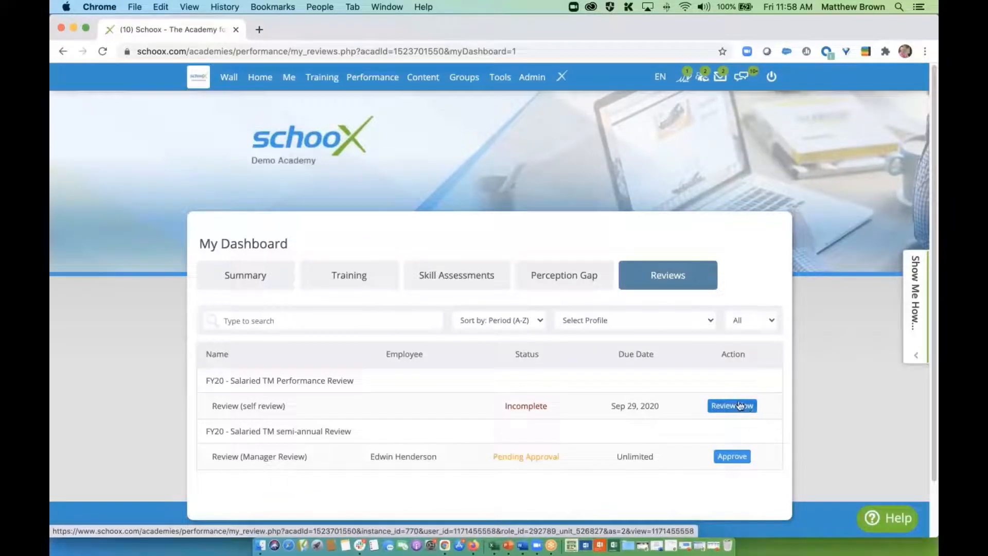
{"action": "left_click", "coordinate": [737, 458]}
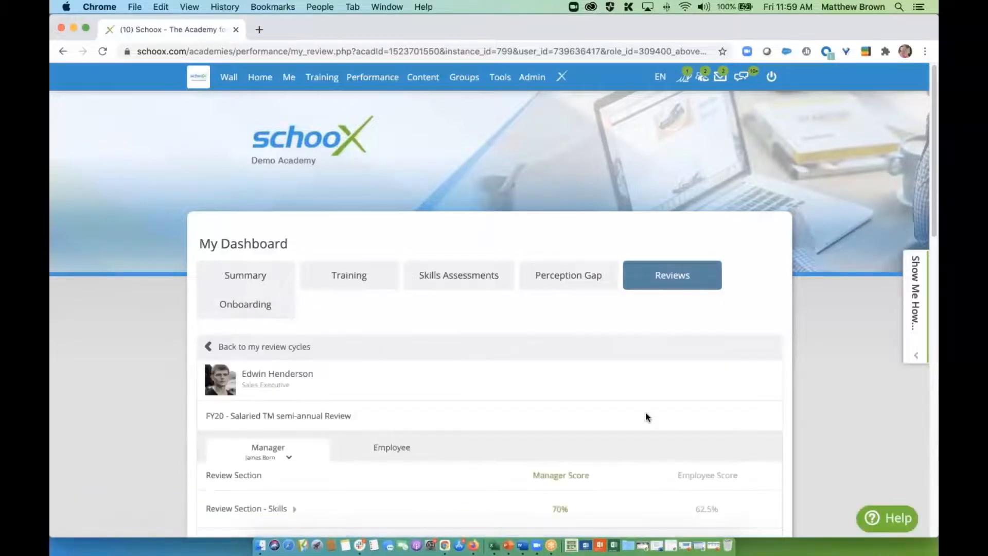
{"action": "scroll", "coordinate": [596, 391], "scroll_direction": "down", "scroll_amount": 3}
{"action": "scroll", "coordinate": [596, 391], "scroll_direction": "down", "scroll_amount": 5}
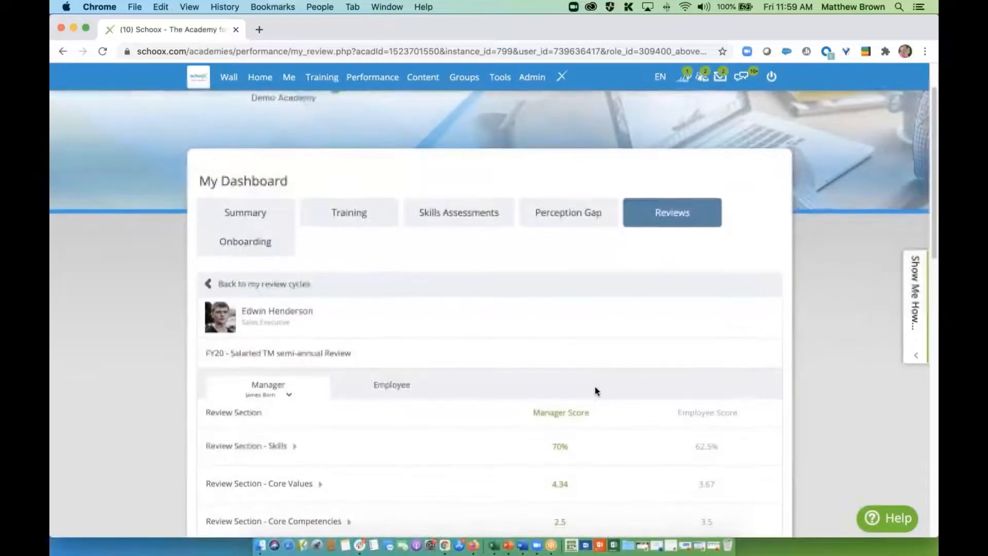
{"action": "scroll", "coordinate": [594, 391], "scroll_direction": "down", "scroll_amount": 2}
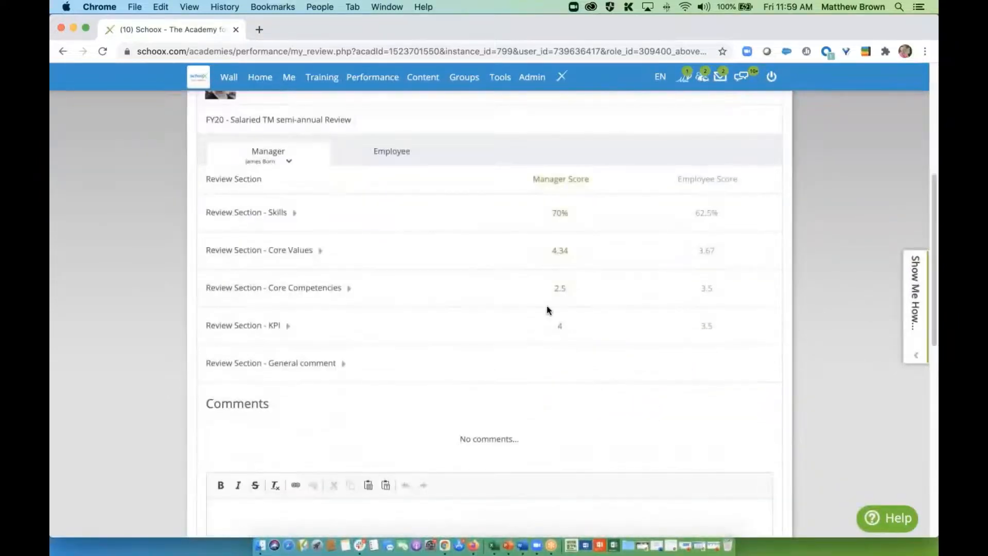
Expand and collapse the review's Skills and Core Values sections to examine their ratings and comments
{"action": "left_click", "coordinate": [294, 214]}
{"action": "left_click", "coordinate": [294, 214]}
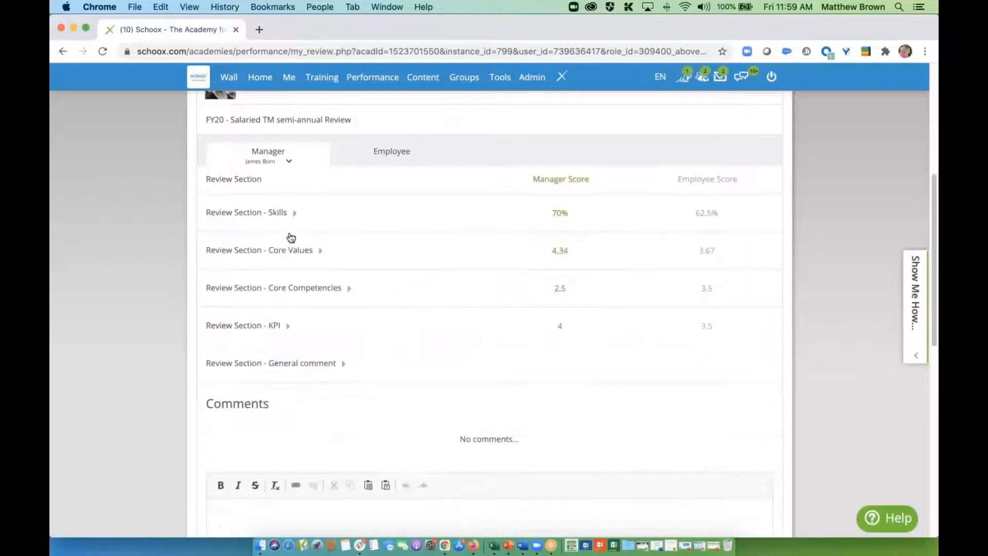
{"action": "left_click", "coordinate": [320, 251]}
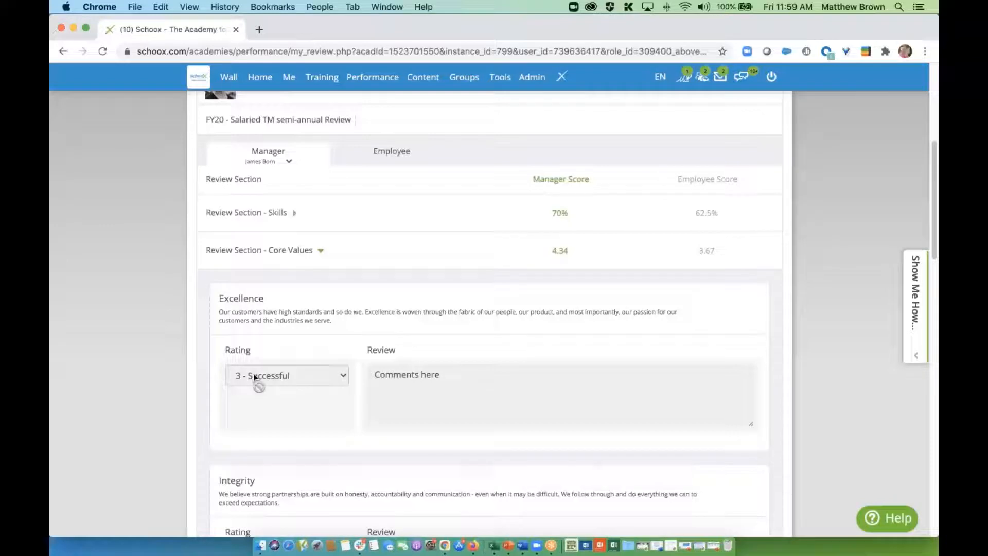
{"action": "left_click", "coordinate": [320, 255]}
Examine the review's comment area, status, total scores and reviewee sign-off signature, and return to the review sections
{"action": "scroll", "coordinate": [341, 410], "scroll_direction": "down", "scroll_amount": 6}
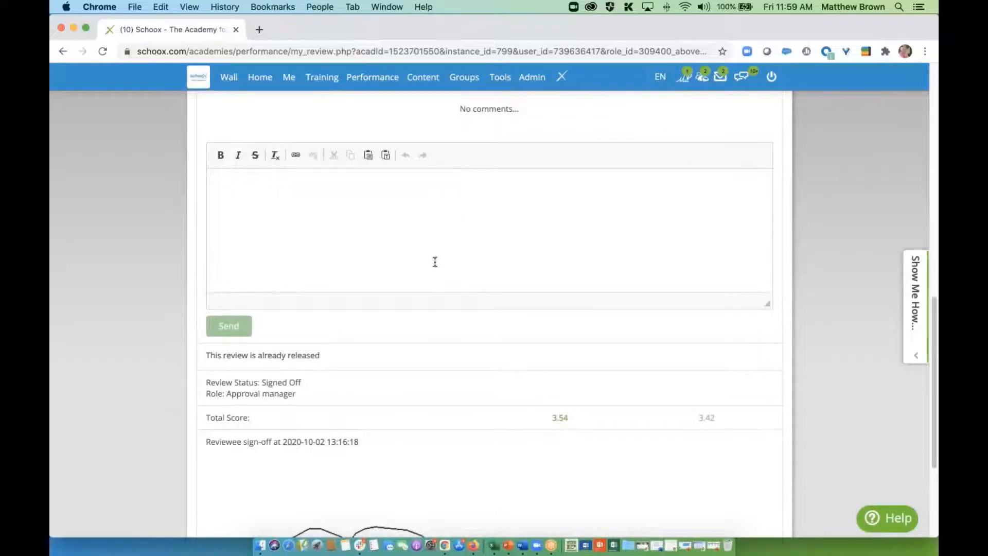
{"action": "scroll", "coordinate": [428, 373], "scroll_direction": "down", "scroll_amount": 3}
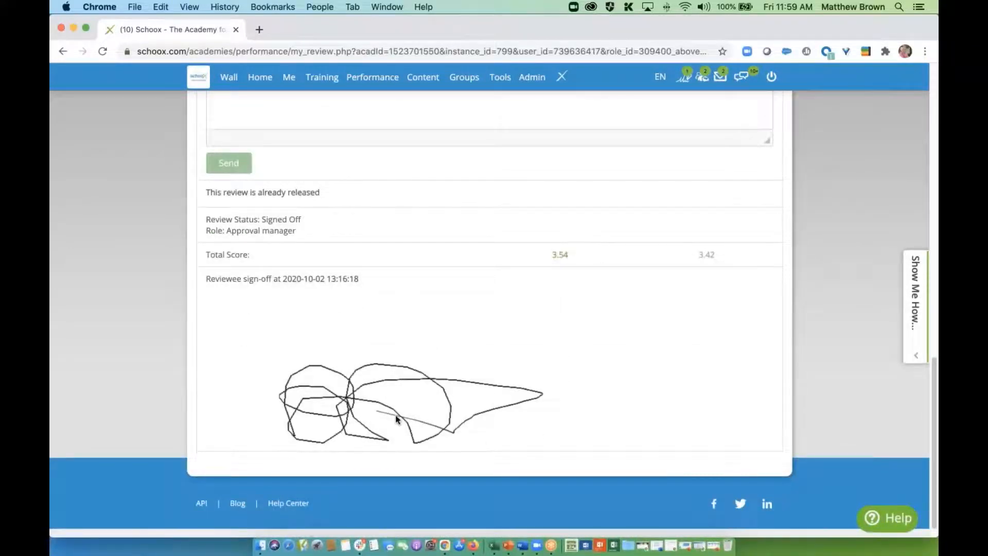
{"action": "scroll", "coordinate": [397, 417], "scroll_direction": "up", "scroll_amount": 1}
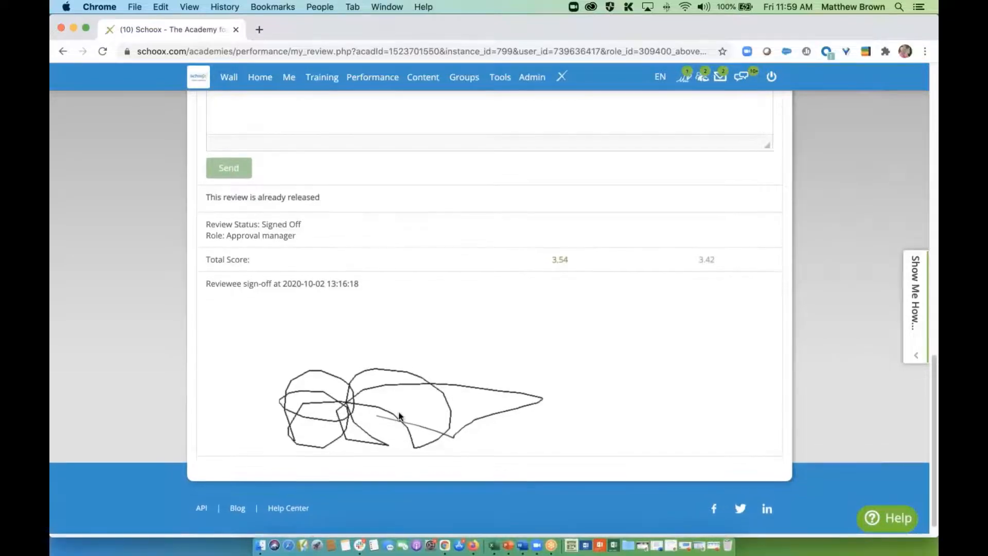
{"action": "scroll", "coordinate": [401, 416], "scroll_direction": "up", "scroll_amount": 1}
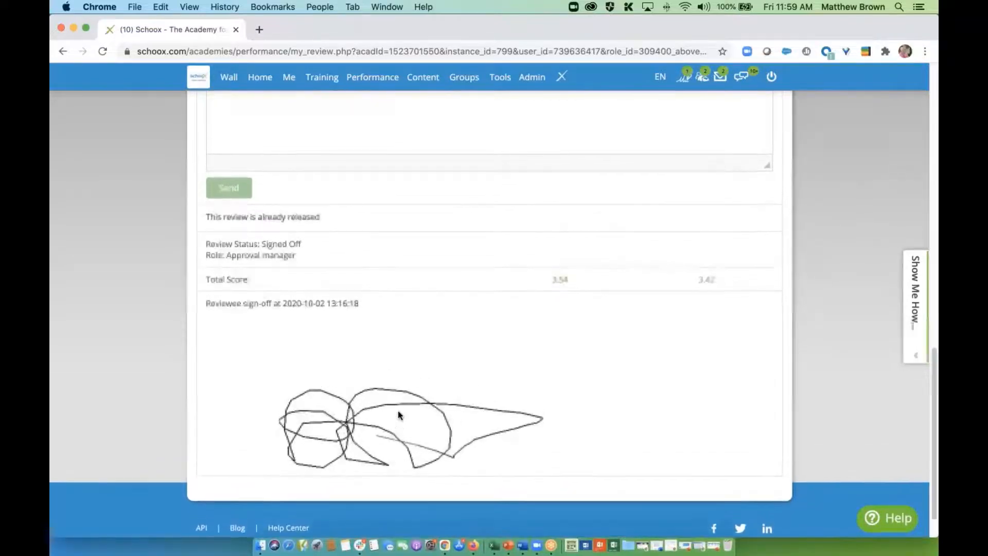
{"action": "scroll", "coordinate": [398, 414], "scroll_direction": "up", "scroll_amount": 6}
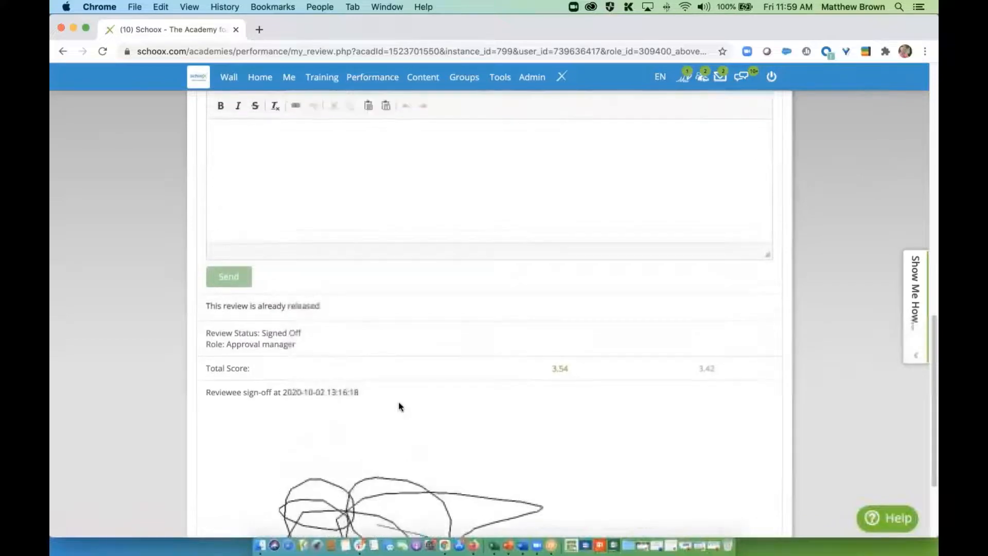
{"action": "scroll", "coordinate": [400, 407], "scroll_direction": "up", "scroll_amount": 7}
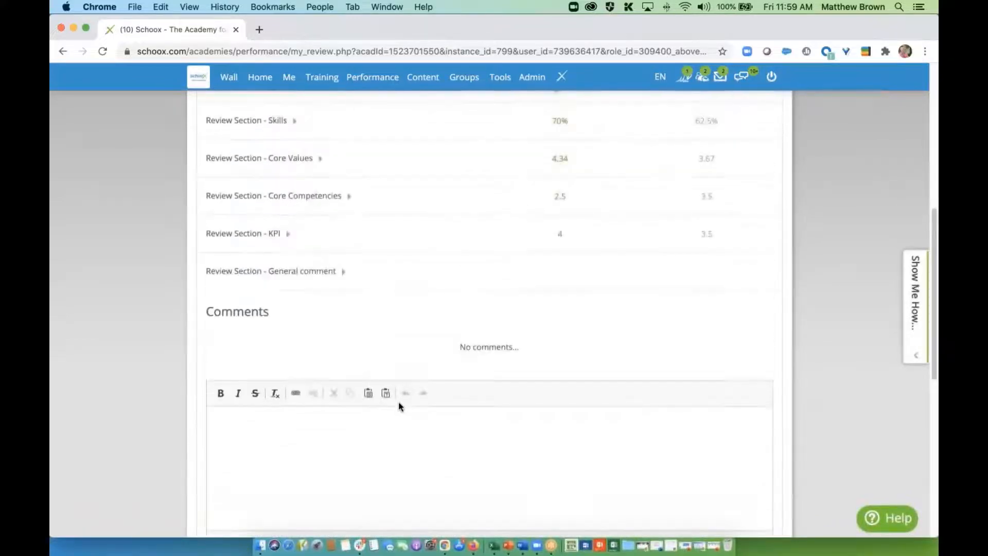
{"action": "scroll", "coordinate": [399, 406], "scroll_direction": "up", "scroll_amount": 1}
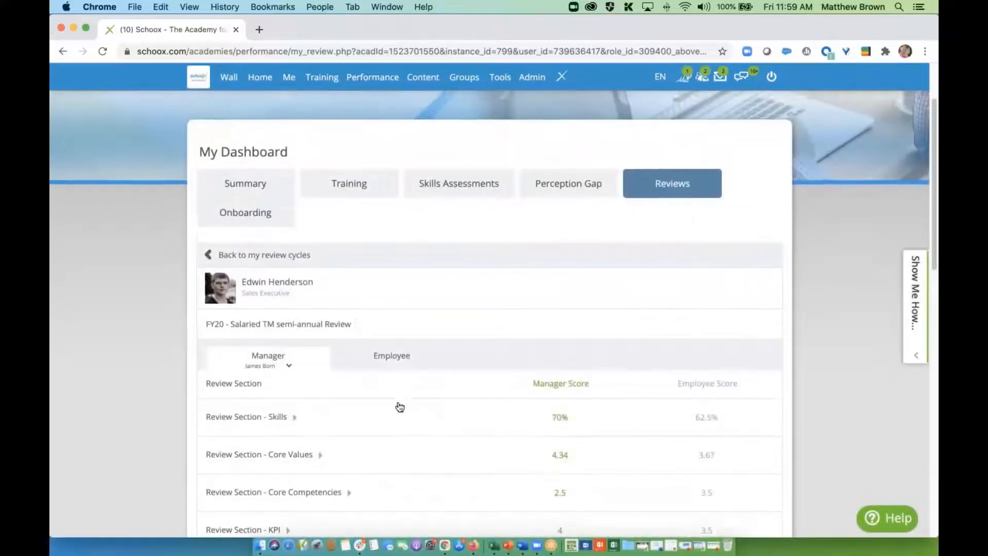
Open the performance goals and view the details and activity of the Increase employee satisfaction scores goal
{"action": "mouse_move", "coordinate": [375, 88]}
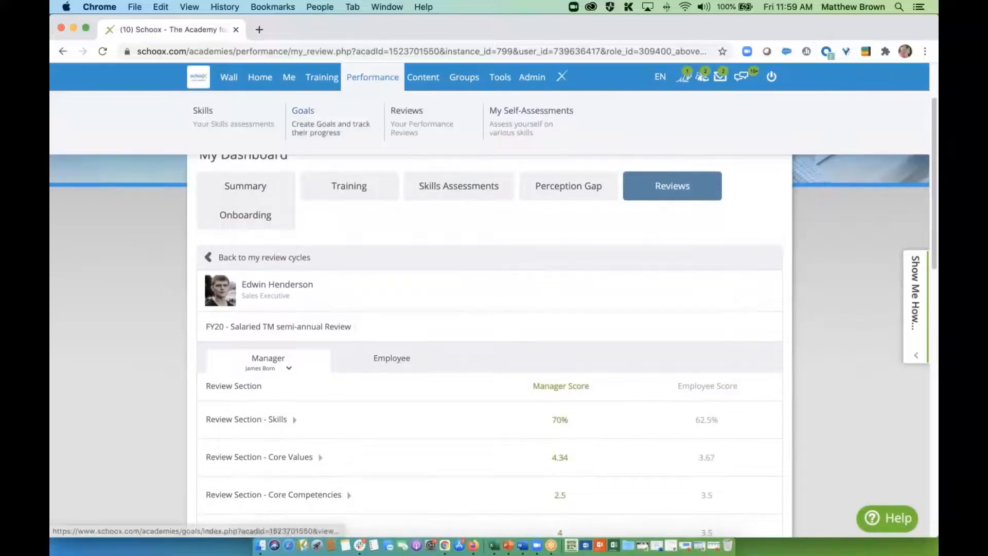
{"action": "left_click", "coordinate": [337, 132]}
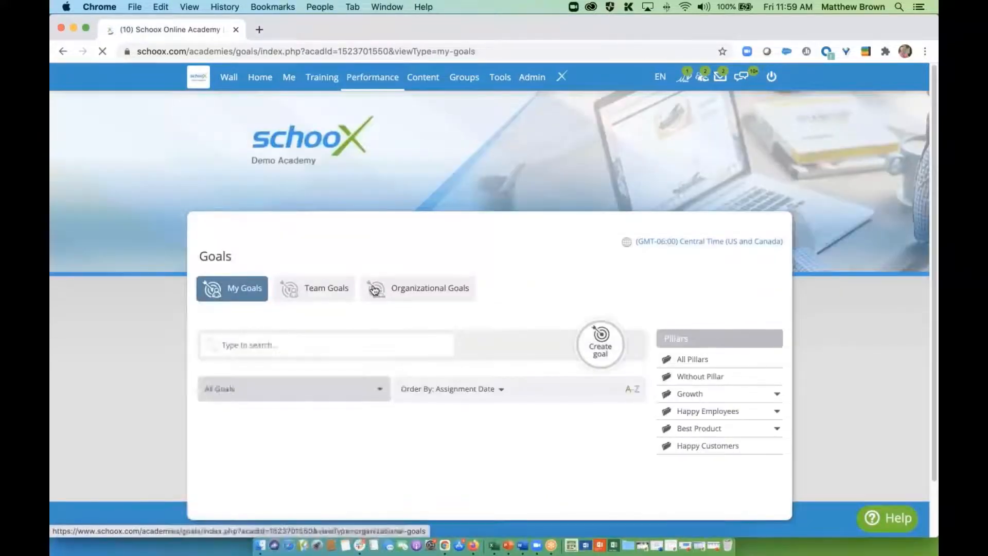
{"action": "scroll", "coordinate": [374, 290], "scroll_direction": "down", "scroll_amount": 2}
{"action": "scroll", "coordinate": [374, 290], "scroll_direction": "down", "scroll_amount": 3}
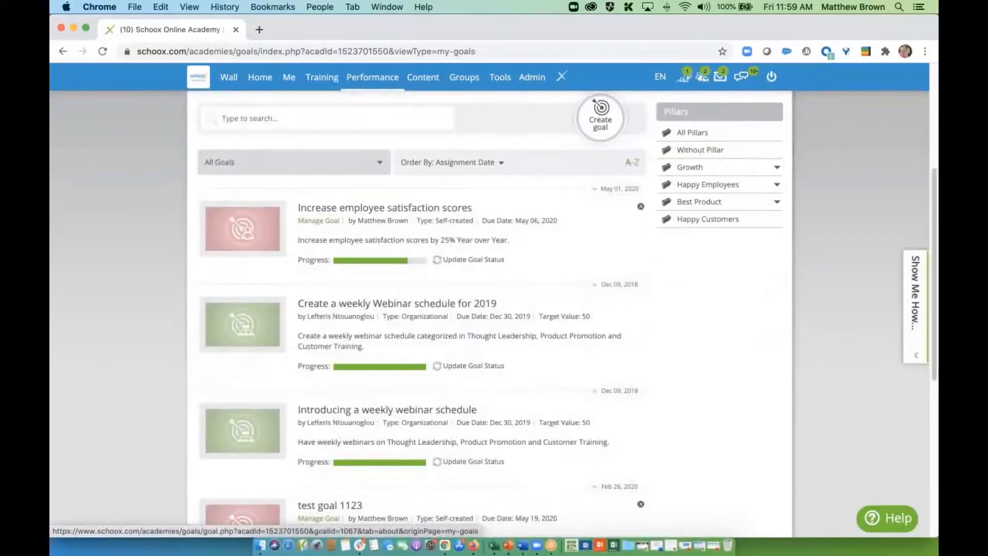
{"action": "left_click", "coordinate": [334, 210]}
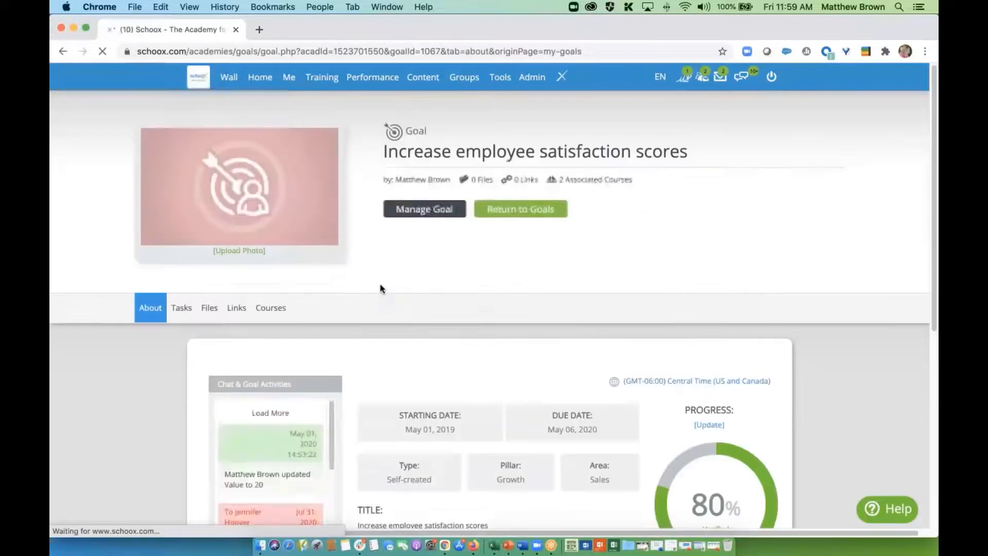
{"action": "scroll", "coordinate": [476, 319], "scroll_direction": "down", "scroll_amount": 3}
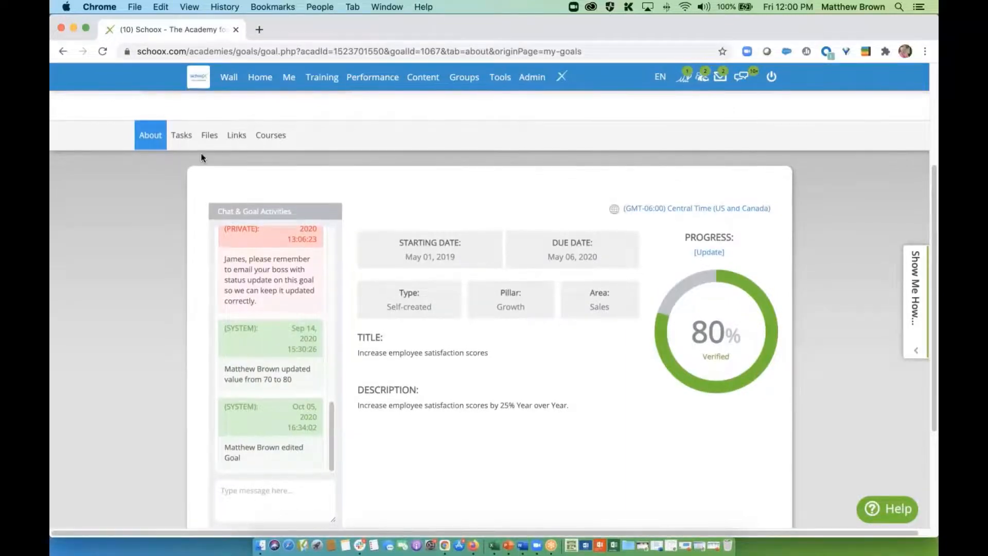
View the tasks of the Increase employee satisfaction scores goal and look over its associated courses
{"action": "left_click", "coordinate": [182, 136]}
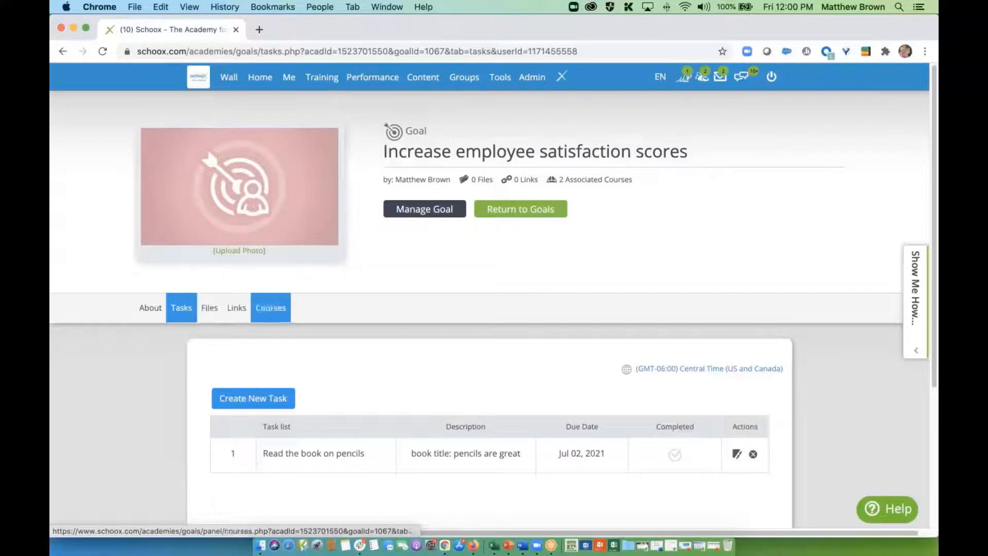
{"action": "left_click", "coordinate": [282, 316]}
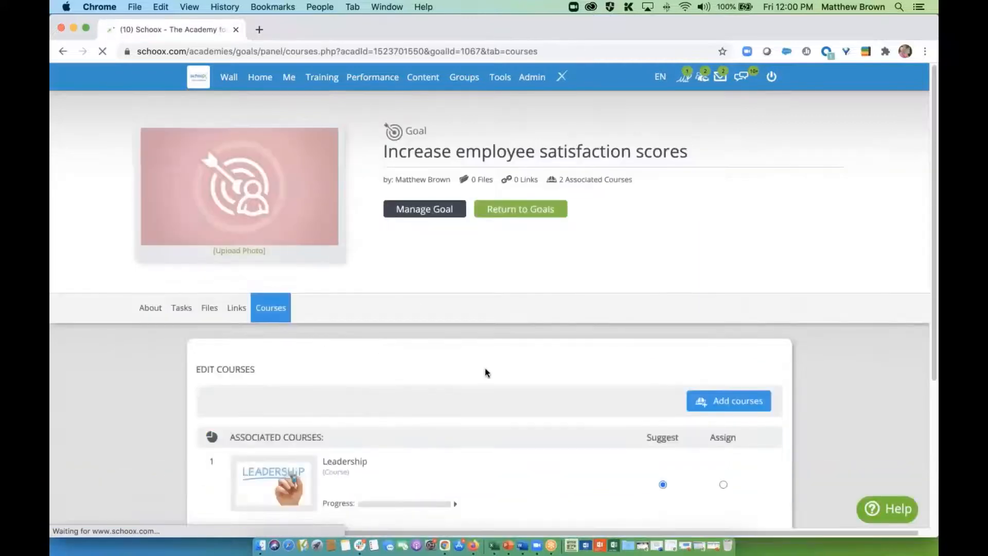
{"action": "scroll", "coordinate": [486, 372], "scroll_direction": "down", "scroll_amount": 5}
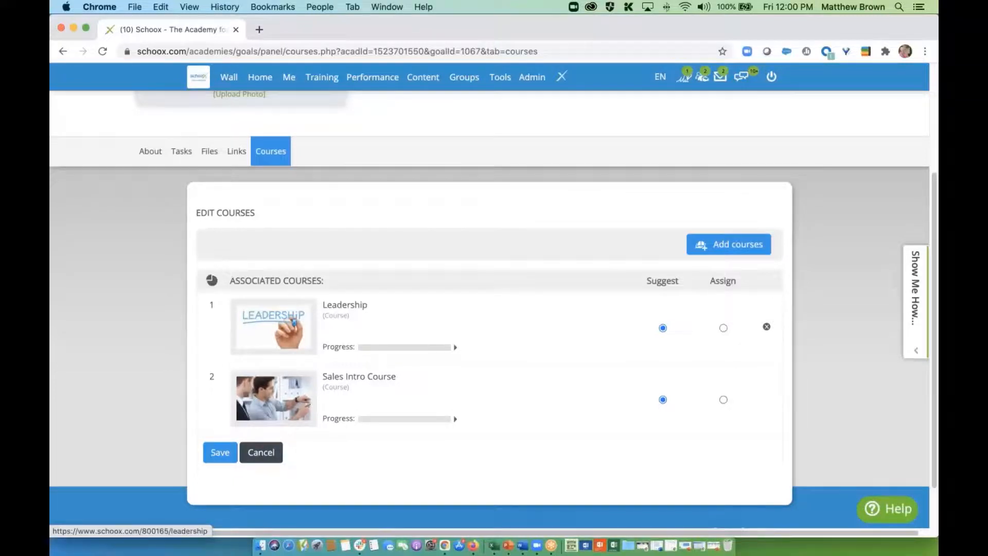
Open the academy content library and examine the Corporate category's permissions for jobs, units and employees, closing them without changes
{"action": "left_click", "coordinate": [423, 77]}
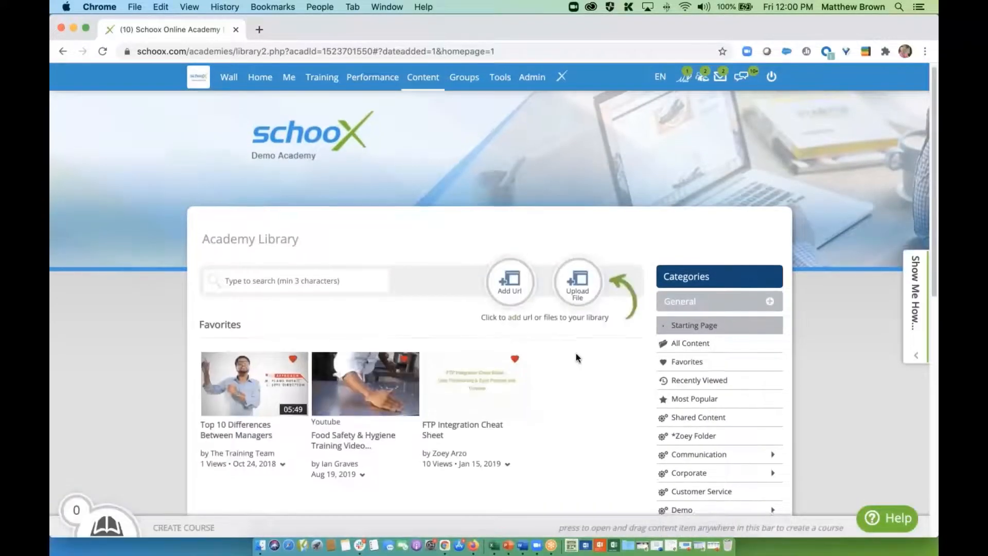
{"action": "scroll", "coordinate": [576, 357], "scroll_direction": "down", "scroll_amount": 3}
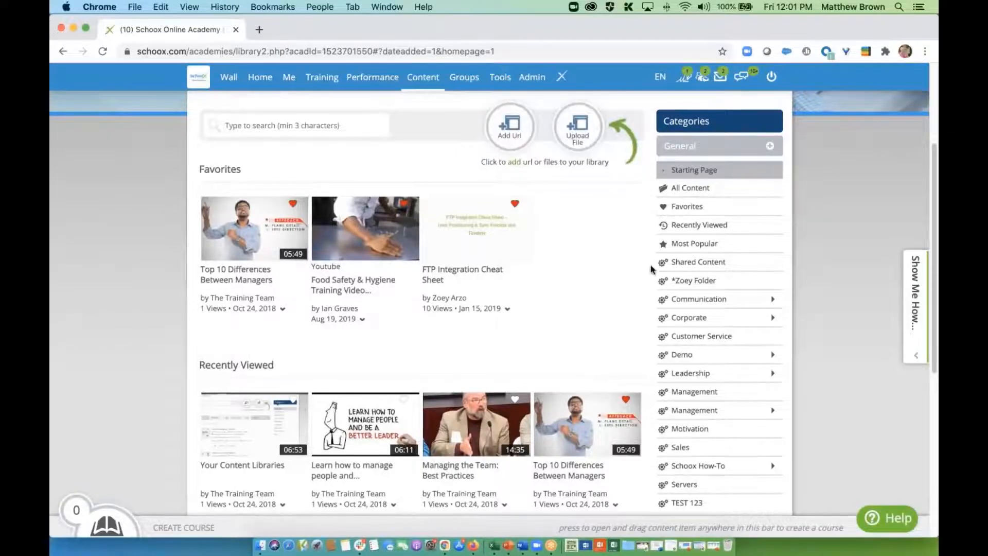
{"action": "left_click", "coordinate": [663, 319]}
{"action": "left_click", "coordinate": [665, 335]}
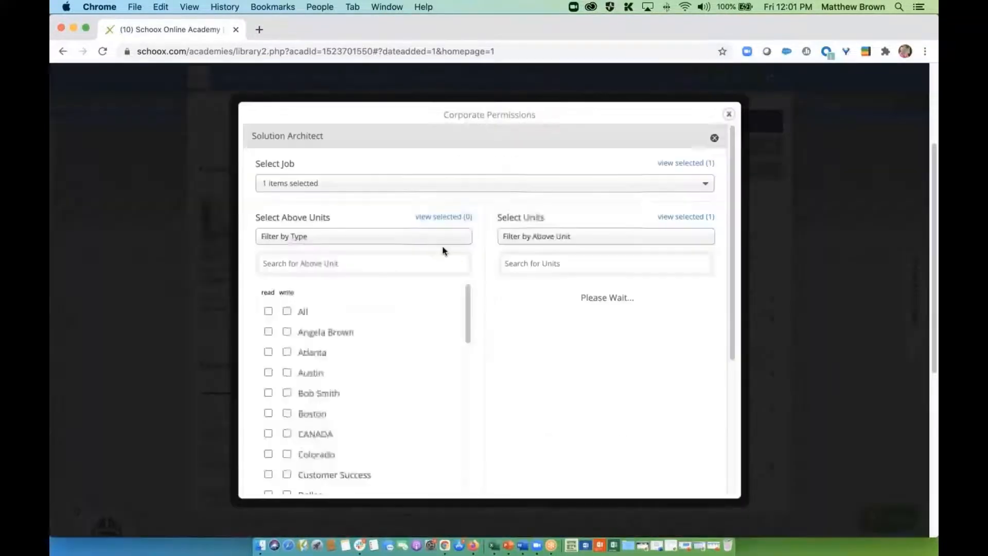
{"action": "left_click", "coordinate": [454, 190]}
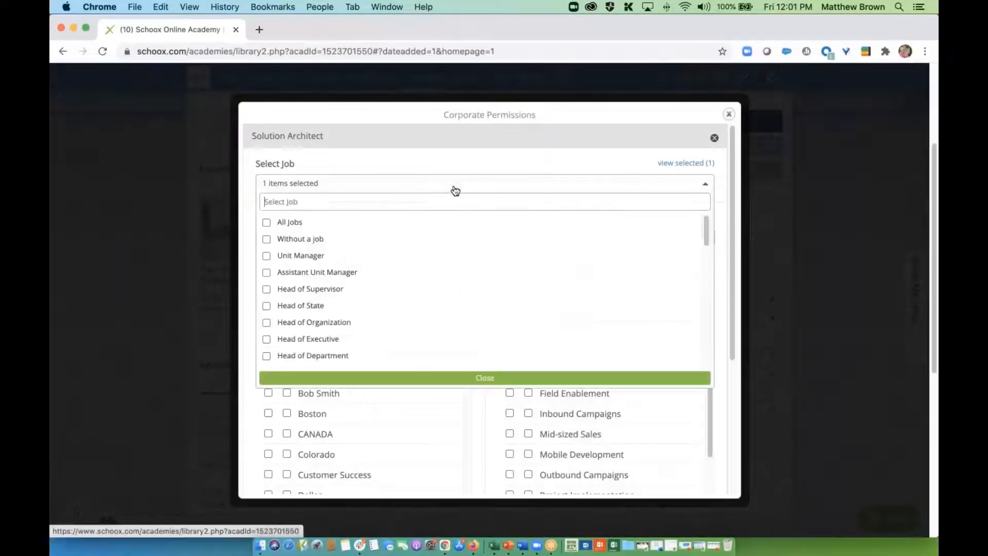
{"action": "left_click", "coordinate": [454, 190]}
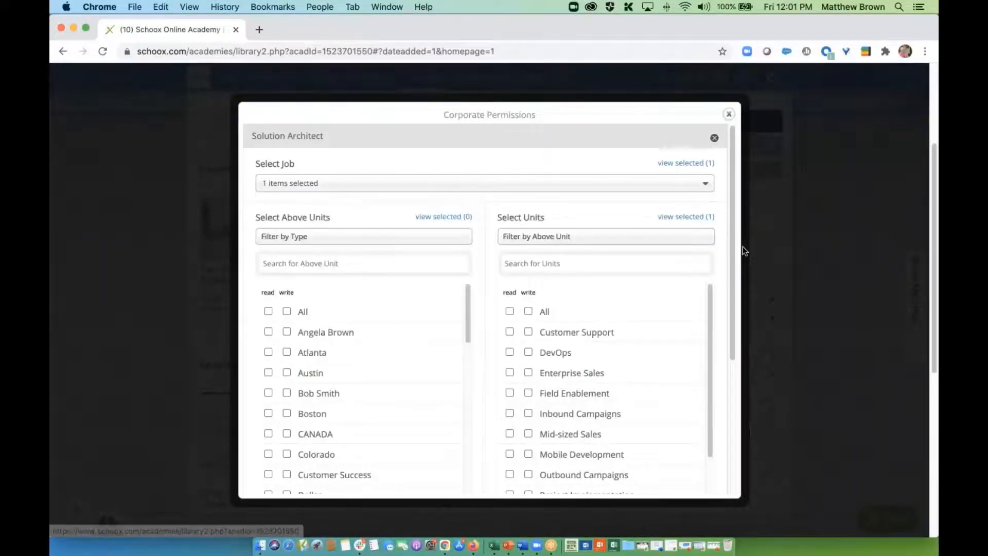
{"action": "scroll", "coordinate": [729, 324], "scroll_direction": "down", "scroll_amount": 2}
{"action": "scroll", "coordinate": [729, 324], "scroll_direction": "down", "scroll_amount": 5}
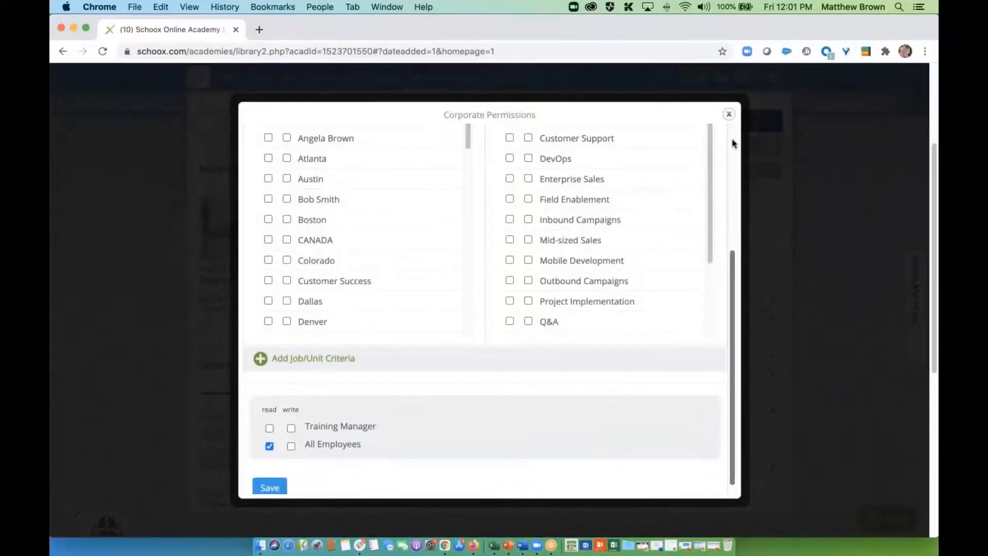
{"action": "left_click", "coordinate": [729, 115]}
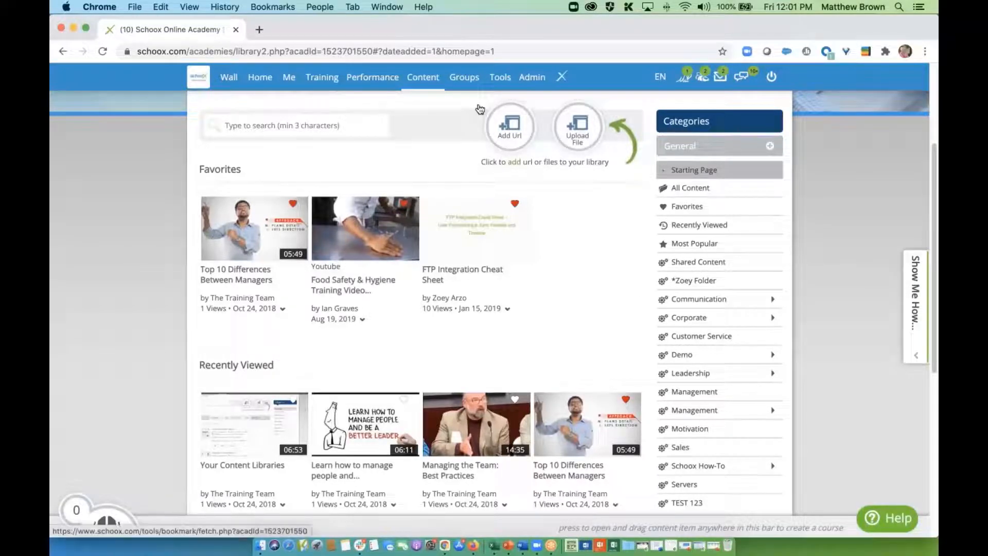
Open the academy groups and look over the wall posts of the Customer Service Support Group
{"action": "left_click", "coordinate": [471, 88]}
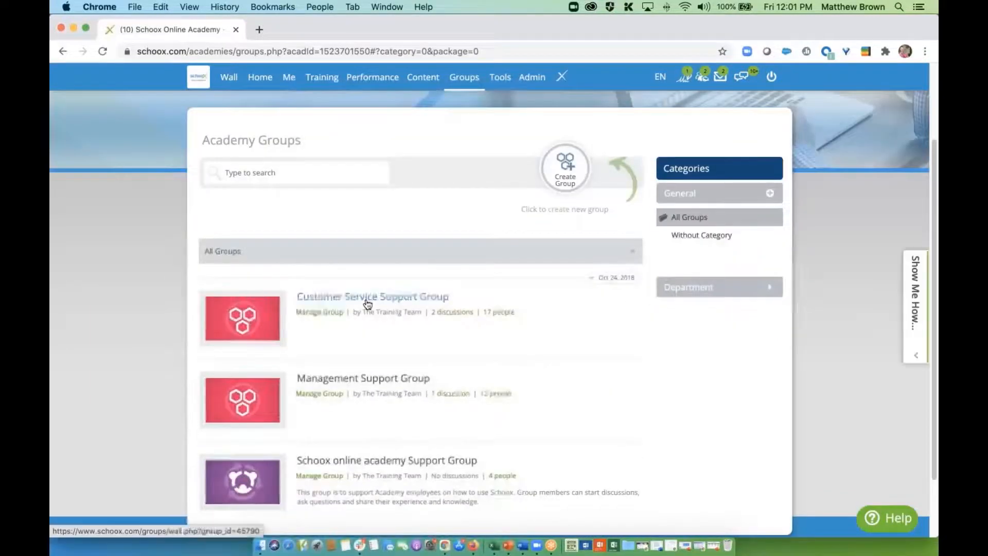
{"action": "left_click", "coordinate": [365, 300]}
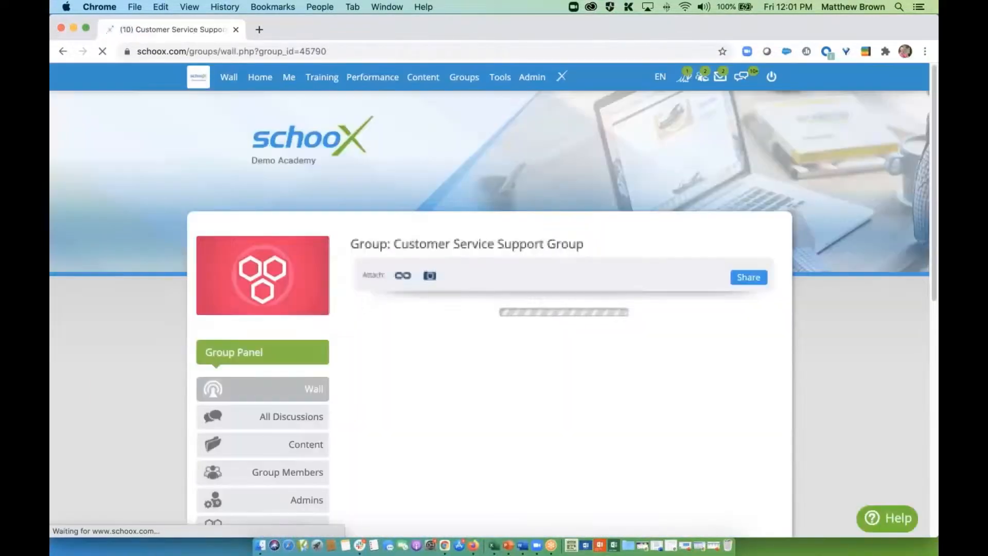
{"action": "scroll", "coordinate": [488, 334], "scroll_direction": "down", "scroll_amount": 2}
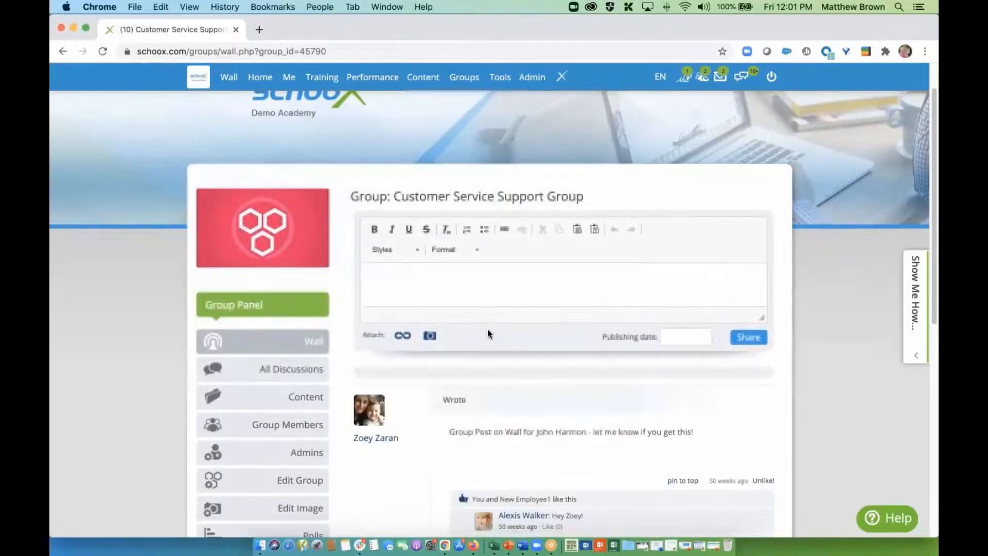
{"action": "scroll", "coordinate": [513, 378], "scroll_direction": "down", "scroll_amount": 2}
{"action": "scroll", "coordinate": [513, 378], "scroll_direction": "down", "scroll_amount": 3}
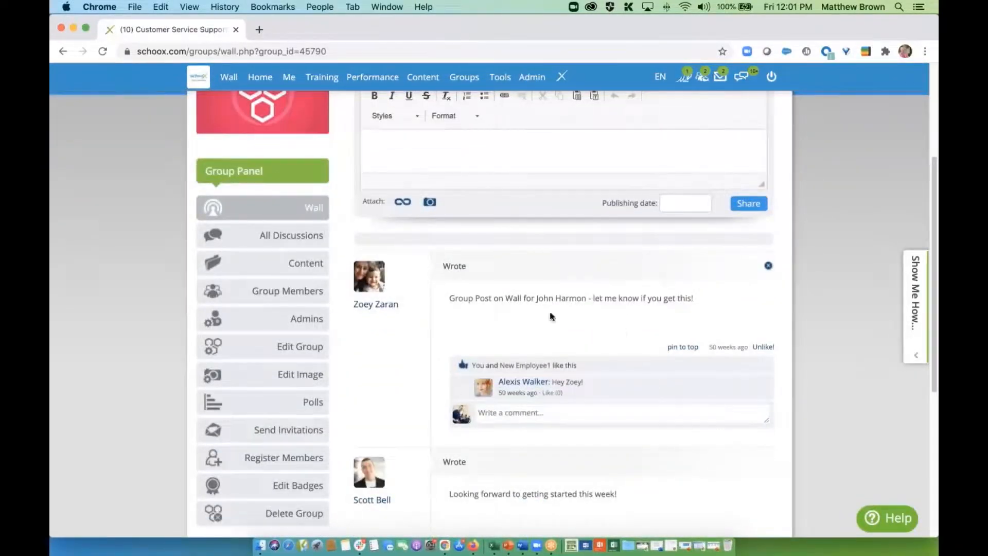
View all discussions of the Customer Service Support Group and look over its group management options
{"action": "left_click", "coordinate": [277, 244]}
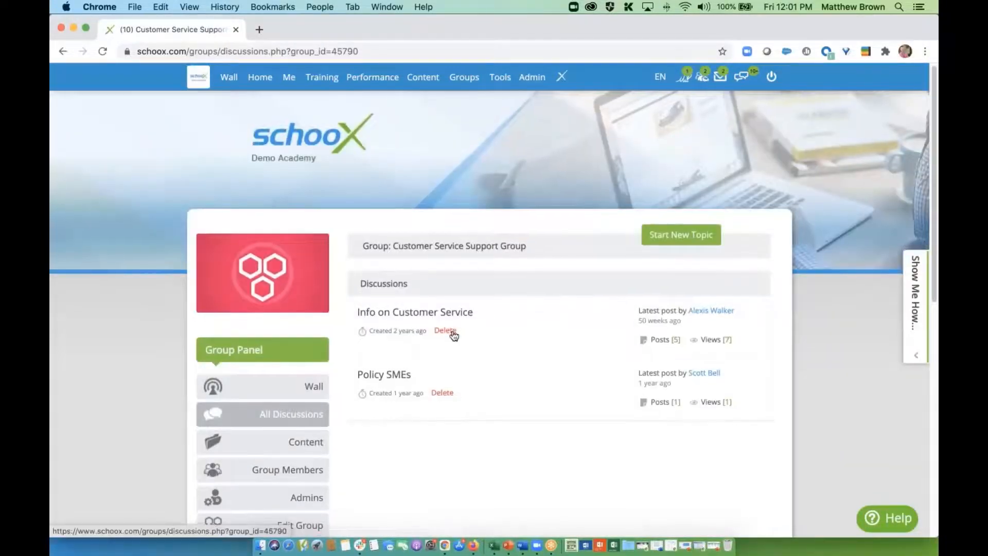
{"action": "scroll", "coordinate": [452, 334], "scroll_direction": "down", "scroll_amount": 1}
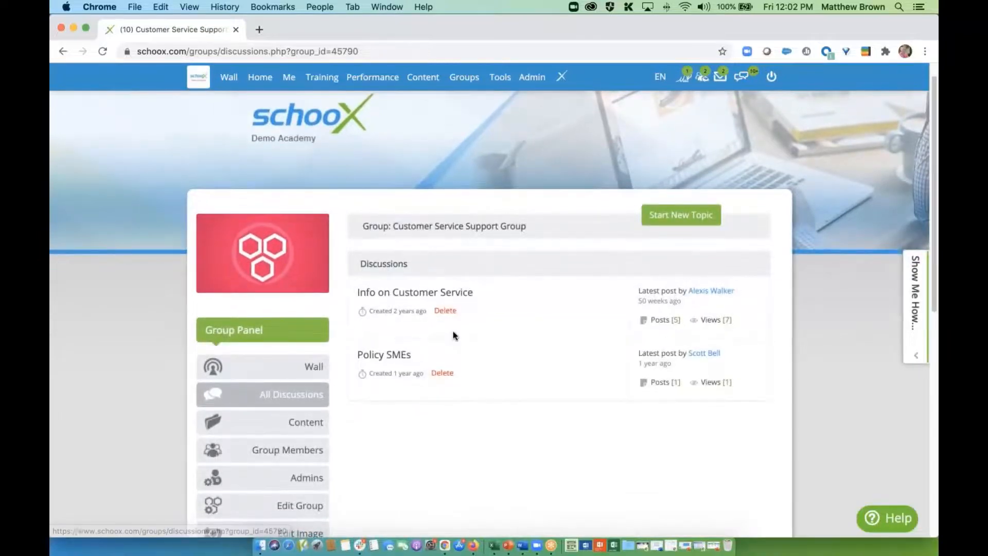
{"action": "scroll", "coordinate": [454, 335], "scroll_direction": "down", "scroll_amount": 5}
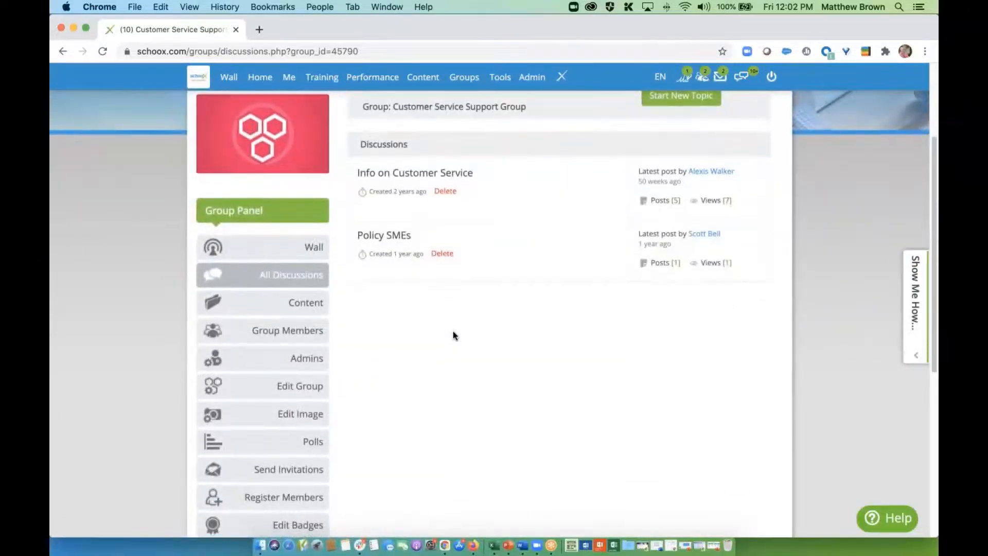
{"action": "scroll", "coordinate": [453, 335], "scroll_direction": "down", "scroll_amount": 2}
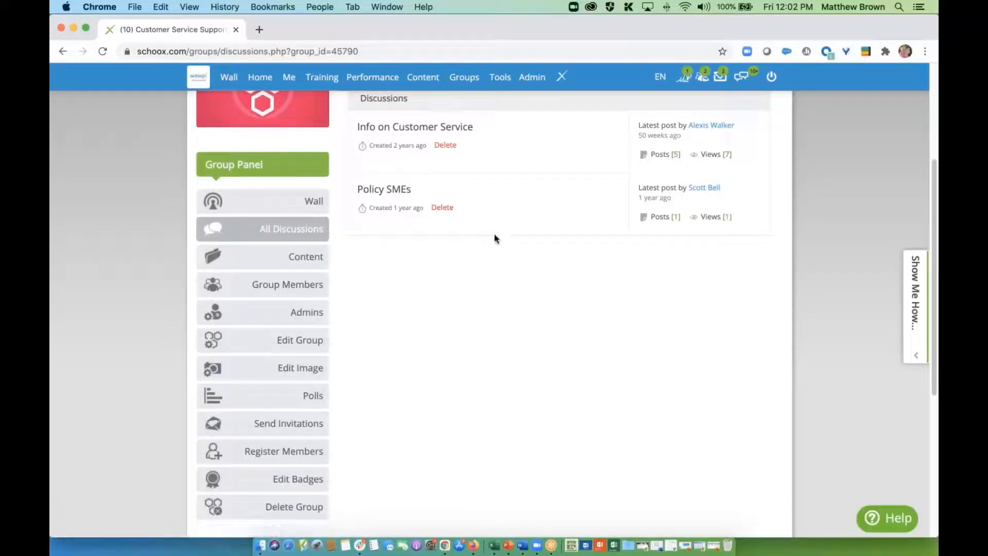
Open the academy control panel and look over its infographics and administration areas
{"action": "left_click", "coordinate": [530, 80]}
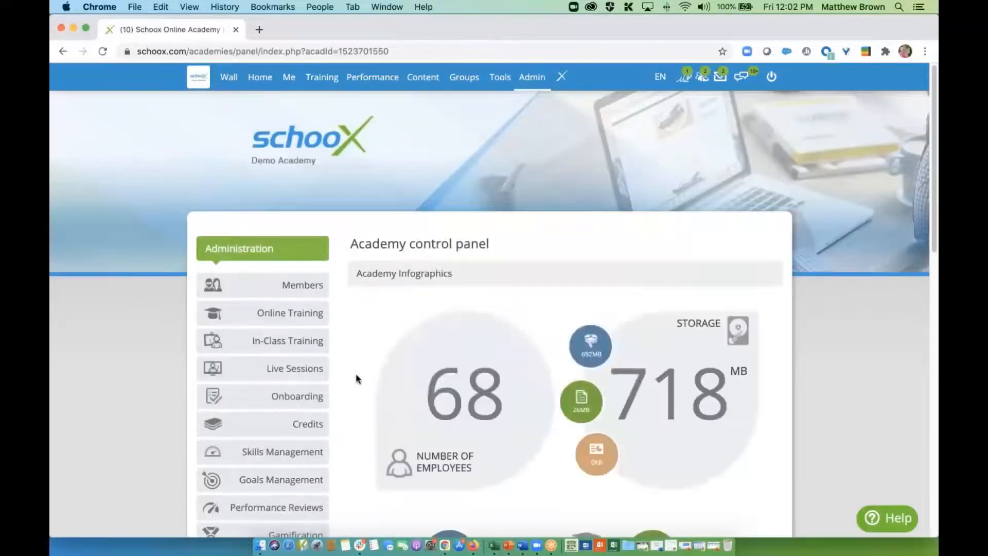
{"action": "scroll", "coordinate": [357, 379], "scroll_direction": "down", "scroll_amount": 3}
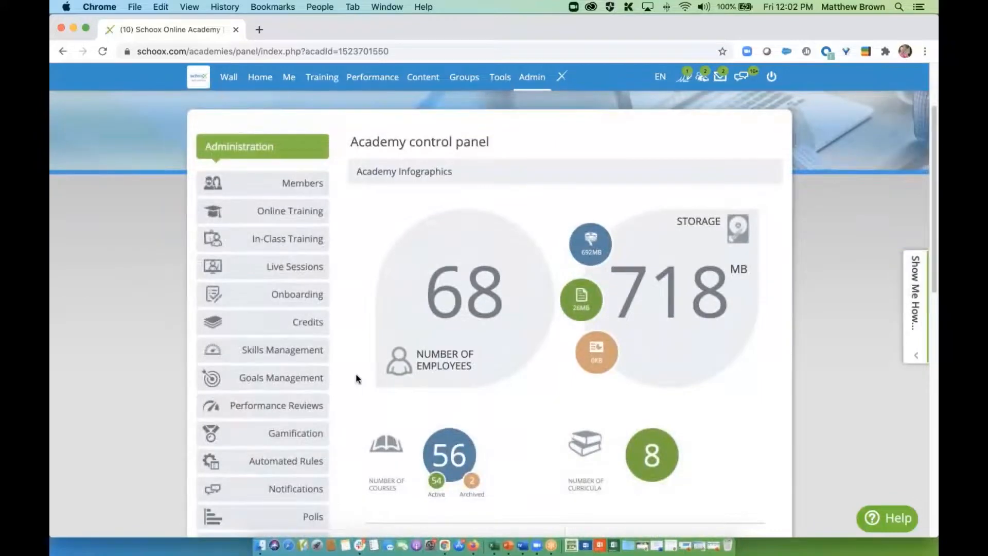
{"action": "scroll", "coordinate": [358, 379], "scroll_direction": "down", "scroll_amount": 2}
{"action": "scroll", "coordinate": [357, 379], "scroll_direction": "down", "scroll_amount": 1}
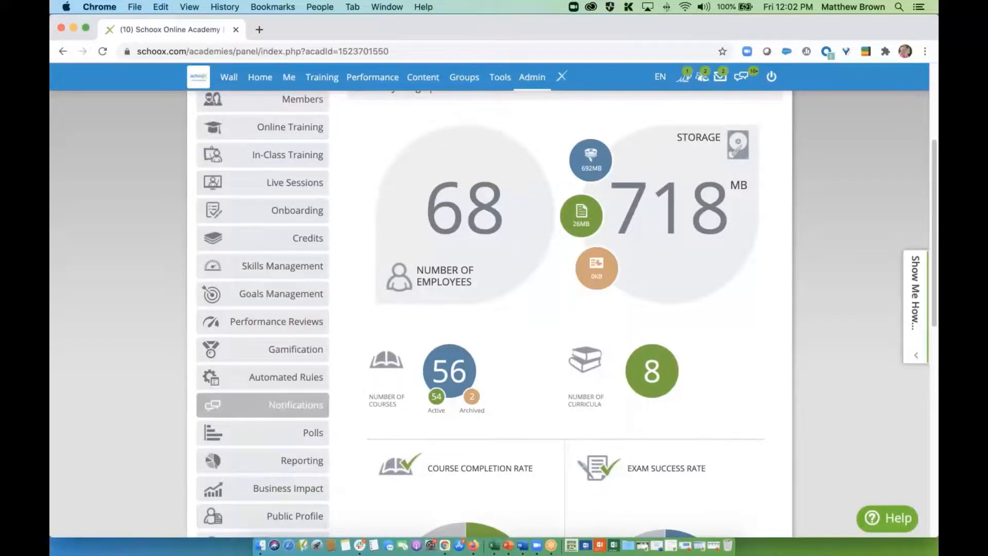
{"action": "scroll", "coordinate": [315, 421], "scroll_direction": "down", "scroll_amount": 1}
{"action": "scroll", "coordinate": [315, 421], "scroll_direction": "down", "scroll_amount": 3}
Open the Employees Dashboard among the reports and examine its filters, totals and employee list
{"action": "left_click", "coordinate": [315, 390]}
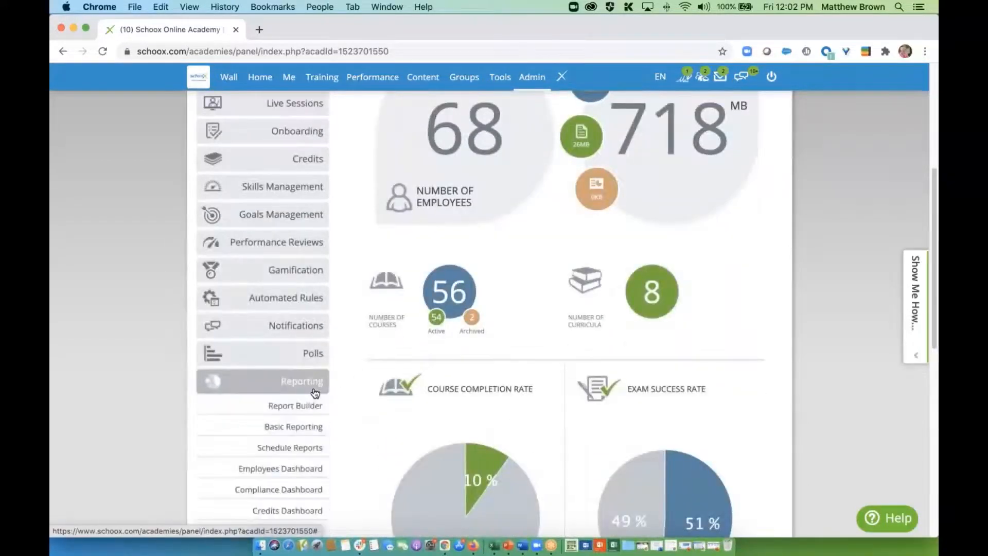
{"action": "left_click", "coordinate": [305, 468]}
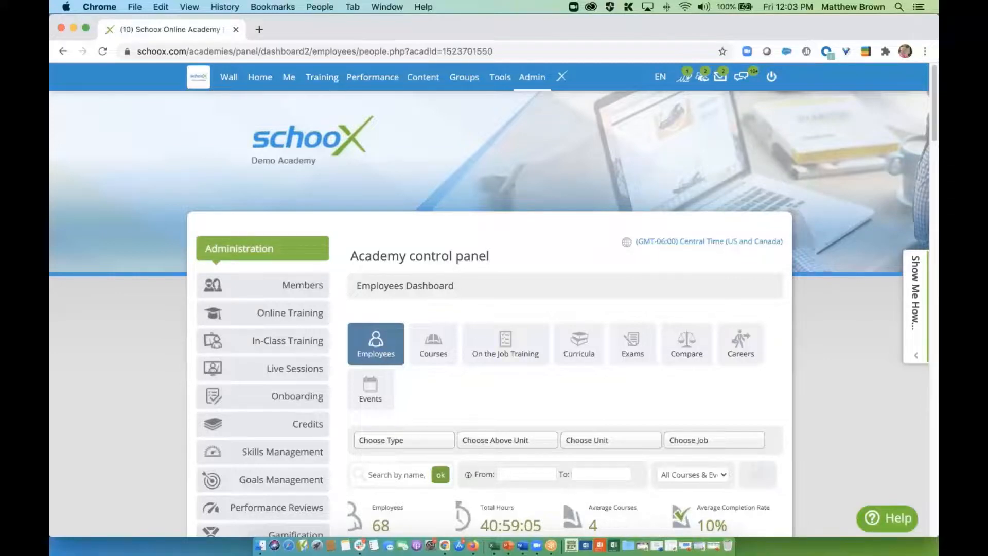
{"action": "scroll", "coordinate": [650, 334], "scroll_direction": "down", "scroll_amount": 3}
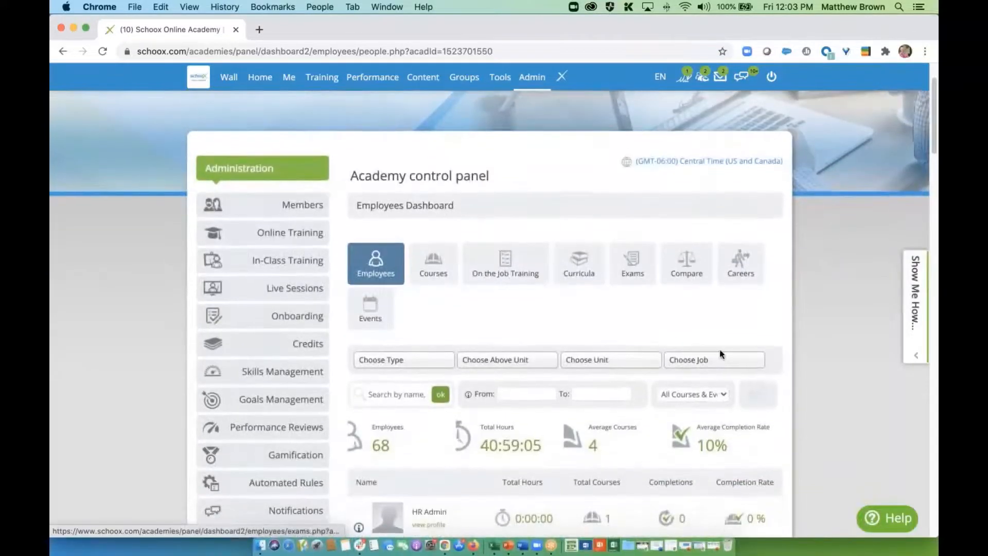
{"action": "scroll", "coordinate": [720, 351], "scroll_direction": "down", "scroll_amount": 3}
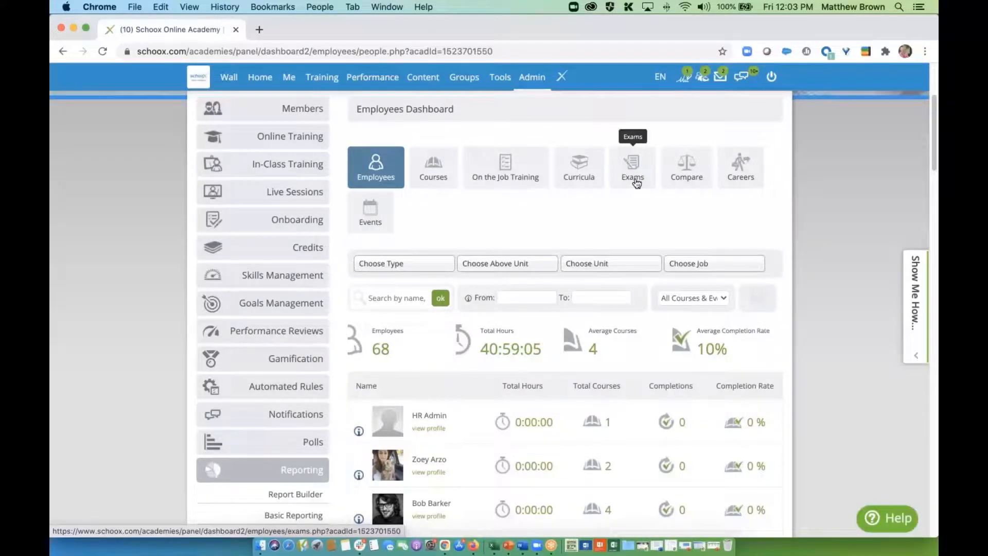
{"action": "scroll", "coordinate": [460, 213], "scroll_direction": "down", "scroll_amount": 3}
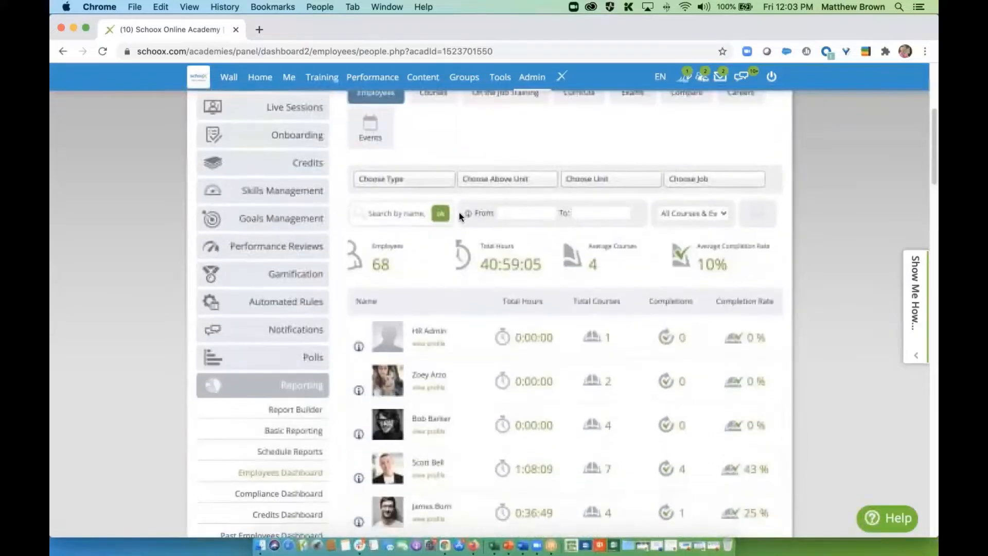
Open the Compliance Dashboard by course and examine the compliance score, filters and course compliance rates
{"action": "left_click", "coordinate": [295, 497]}
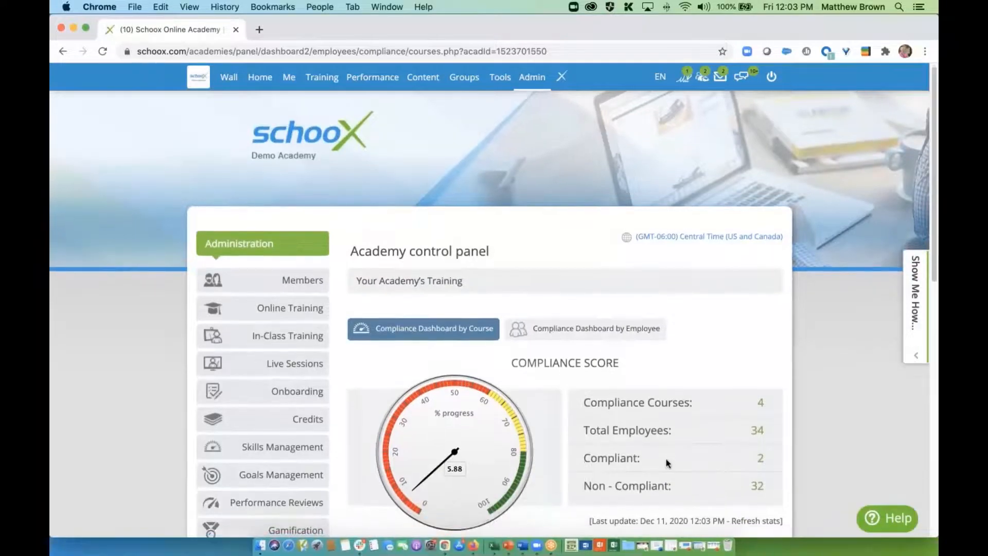
{"action": "scroll", "coordinate": [666, 462], "scroll_direction": "down", "scroll_amount": 3}
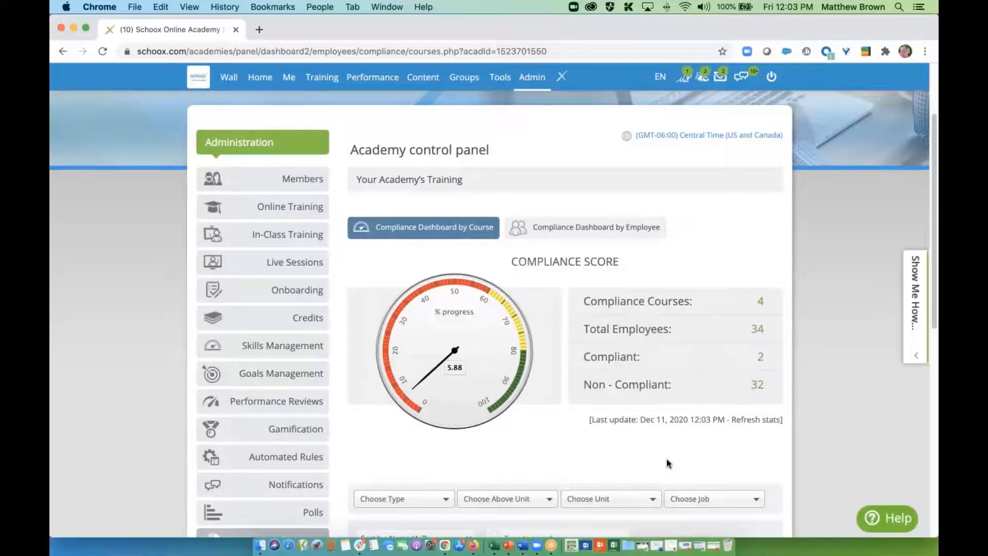
{"action": "scroll", "coordinate": [574, 386], "scroll_direction": "down", "scroll_amount": 2}
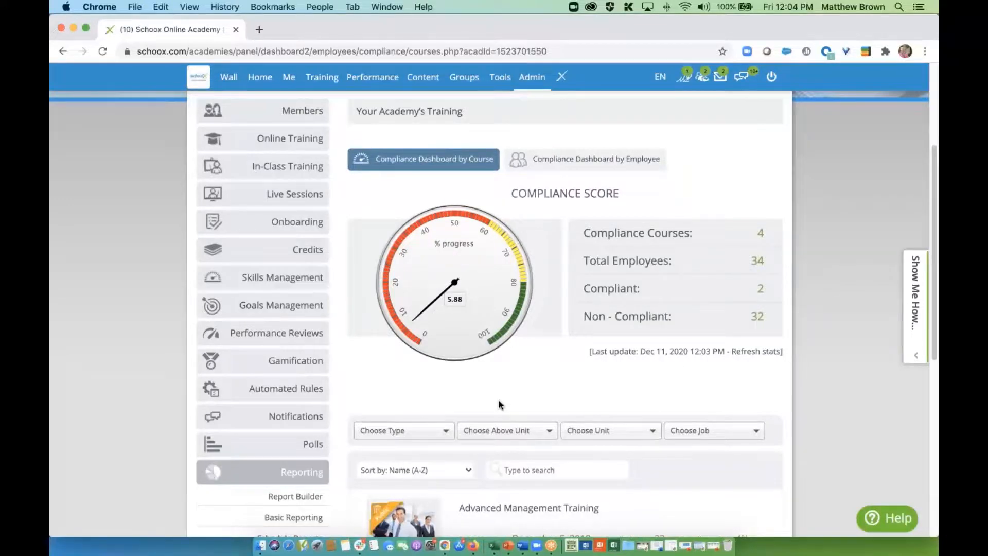
{"action": "scroll", "coordinate": [498, 405], "scroll_direction": "down", "scroll_amount": 3}
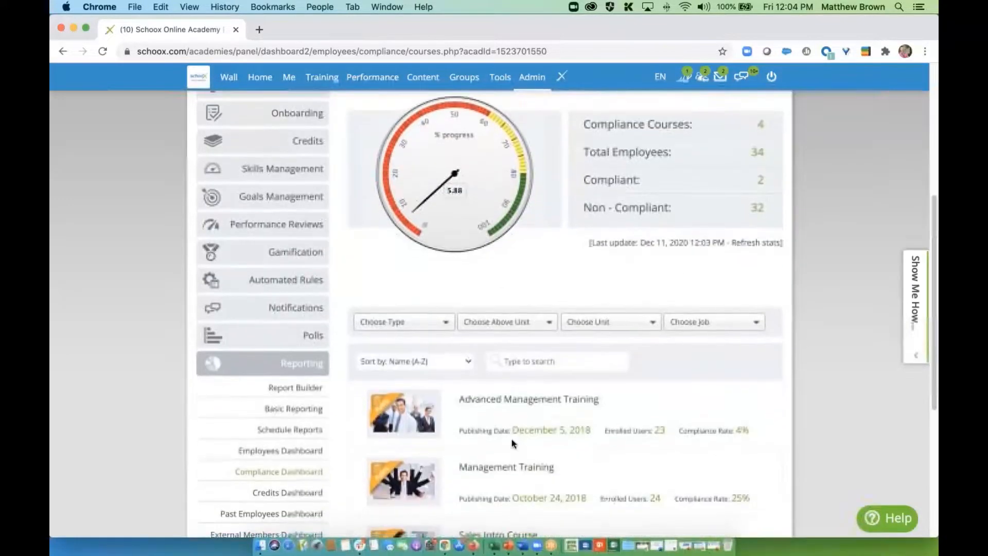
Open the compliance details of the Management Training course and examine its score and the employees' progress list
{"action": "left_click", "coordinate": [512, 467]}
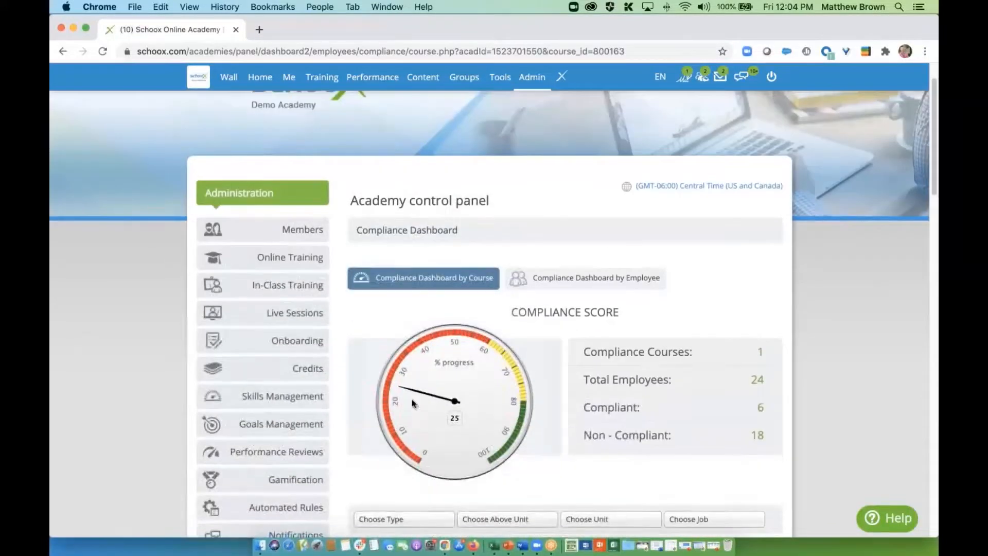
{"action": "scroll", "coordinate": [577, 452], "scroll_direction": "down", "scroll_amount": 2}
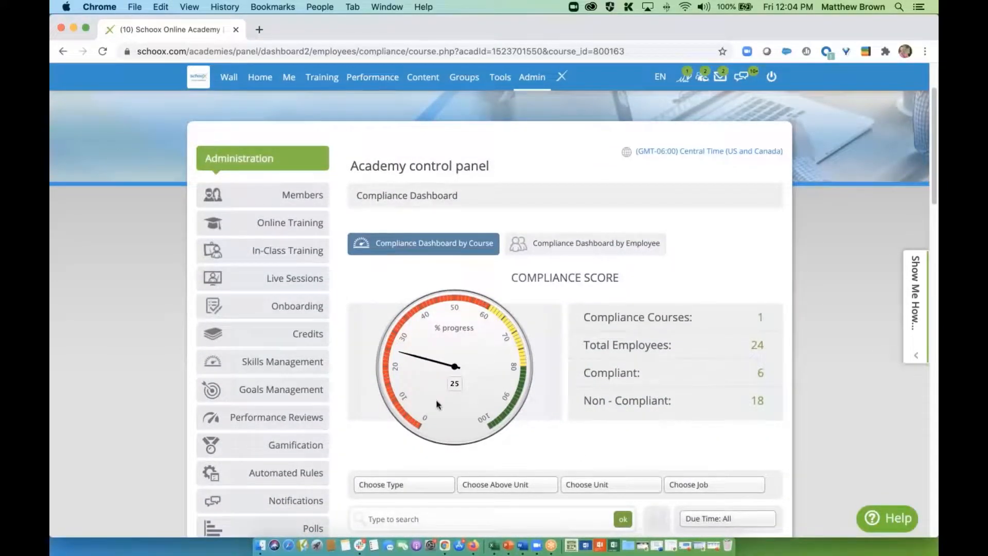
{"action": "scroll", "coordinate": [373, 420], "scroll_direction": "down", "scroll_amount": 5}
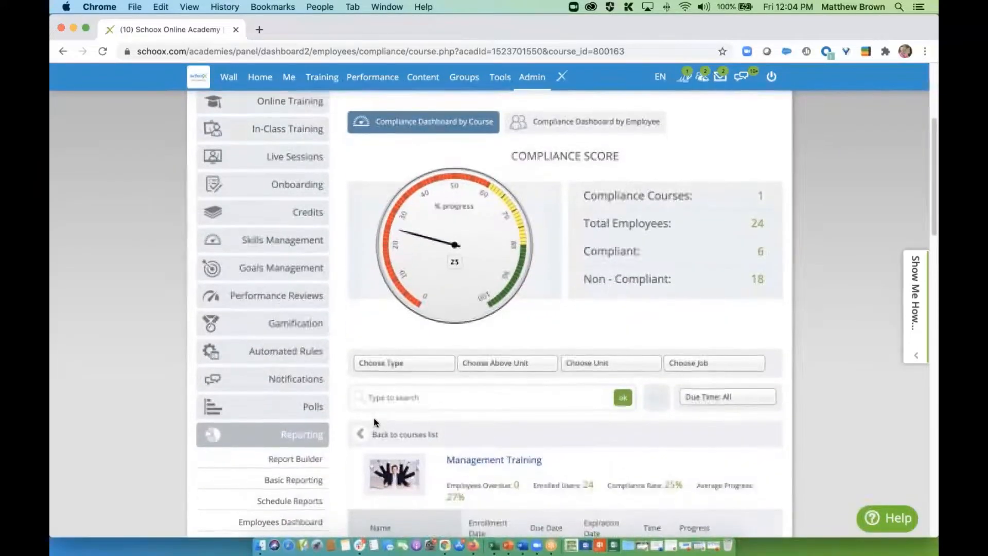
{"action": "scroll", "coordinate": [374, 418], "scroll_direction": "down", "scroll_amount": 4}
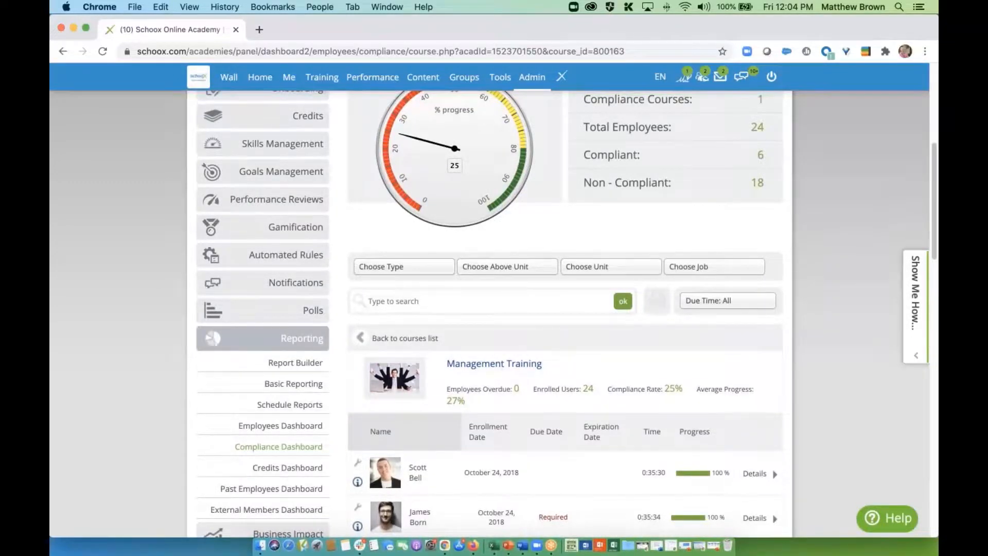
Open the Impact of Ongoing Training report under Business Impact and choose the Monthly Revenue KPI for 2018
{"action": "left_click", "coordinate": [302, 343]}
{"action": "left_click", "coordinate": [297, 377]}
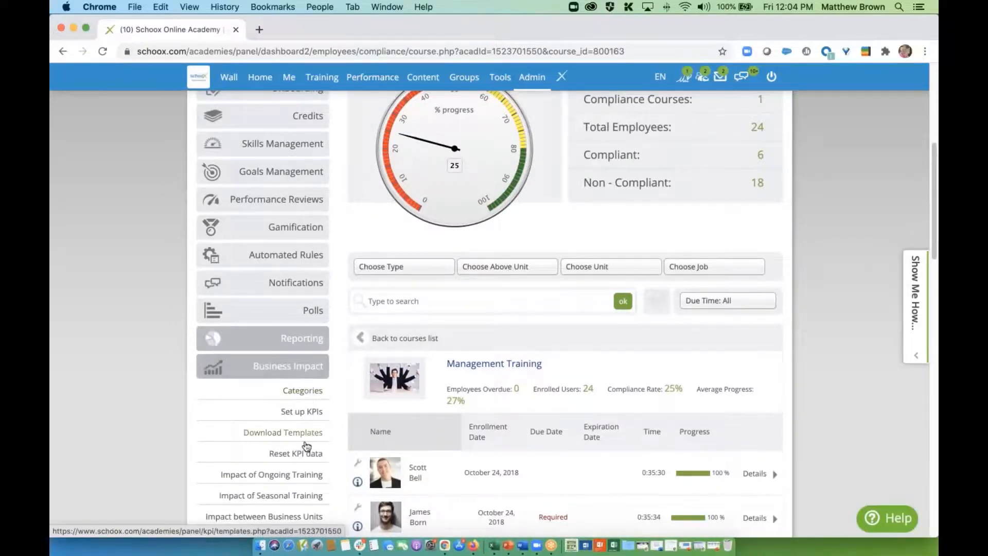
{"action": "left_click", "coordinate": [302, 478]}
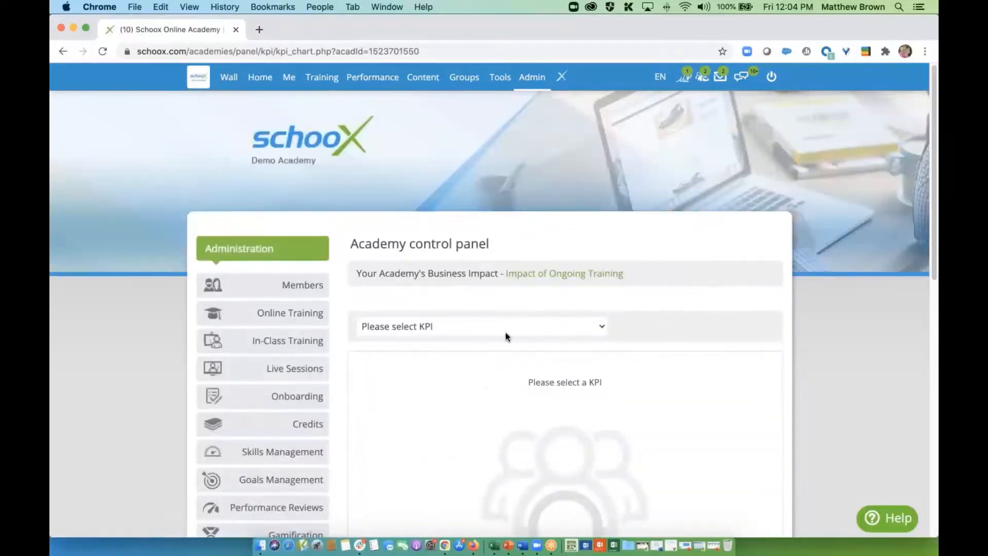
{"action": "left_click", "coordinate": [505, 333]}
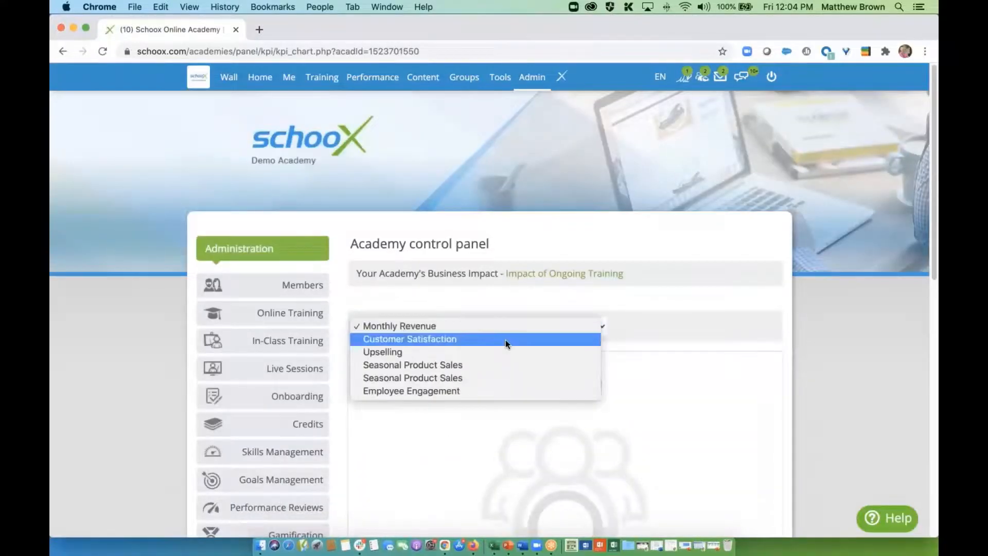
{"action": "left_click", "coordinate": [721, 285]}
{"action": "scroll", "coordinate": [721, 283], "scroll_direction": "down", "scroll_amount": 3}
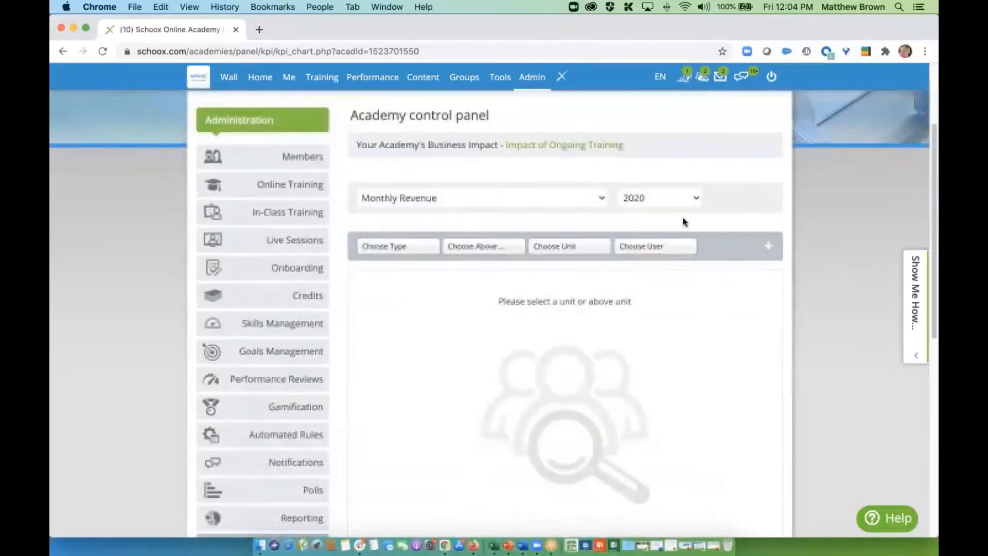
{"action": "left_click", "coordinate": [682, 207]}
{"action": "key", "text": "Return"}
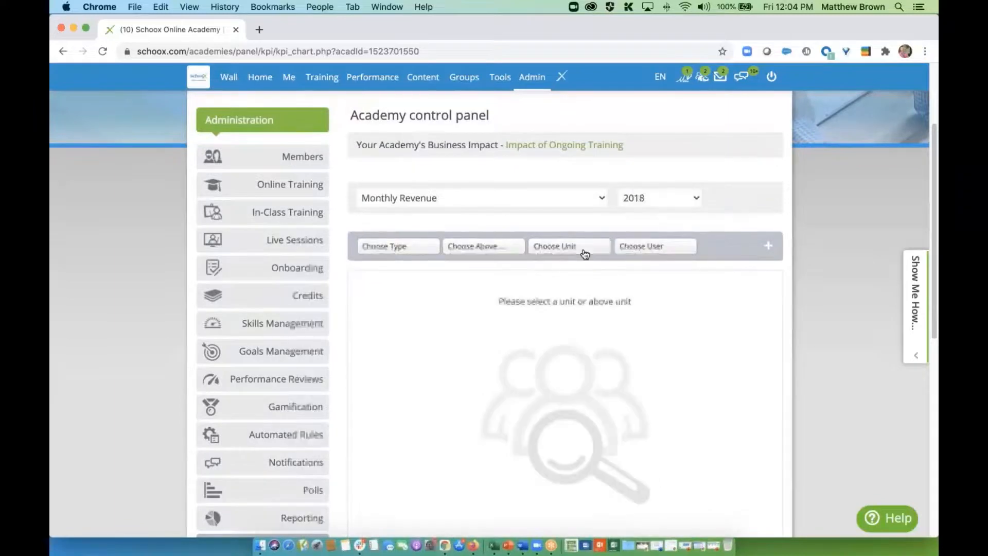
Chart the KPI for the Enterprise Sales unit and set the training performance data year to 2018
{"action": "left_click", "coordinate": [582, 248]}
{"action": "left_click", "coordinate": [558, 328]}
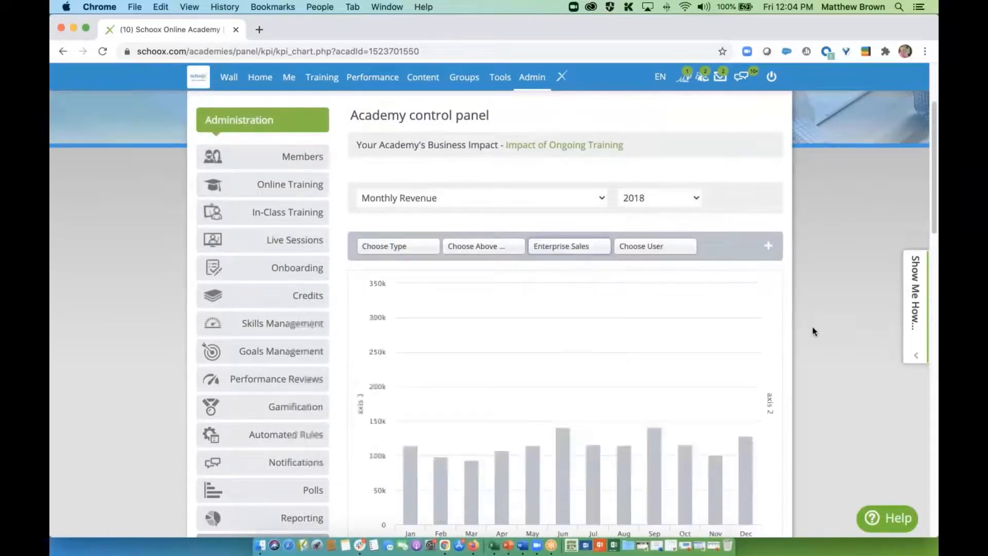
{"action": "scroll", "coordinate": [812, 326], "scroll_direction": "down", "scroll_amount": 5}
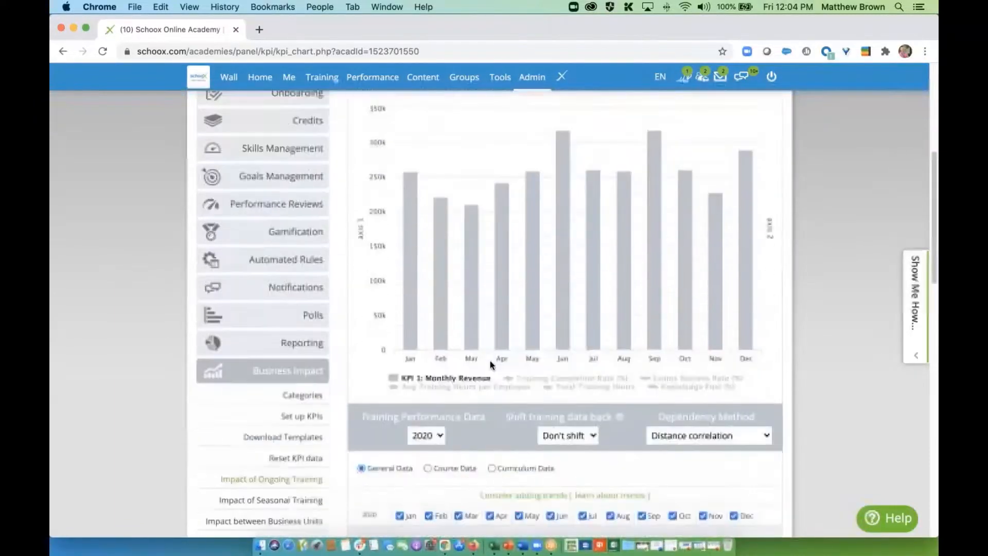
{"action": "left_click", "coordinate": [431, 436]}
{"action": "left_click", "coordinate": [431, 459]}
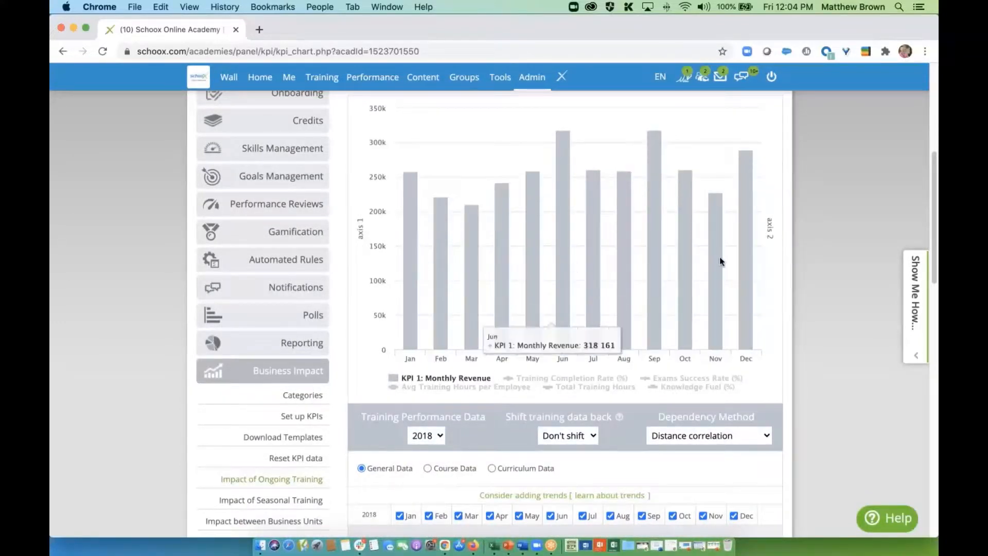
Compare revenue with Training Completion Rate (%), and switch the comparison to Avg Training Hours per Employee
{"action": "scroll", "coordinate": [812, 339], "scroll_direction": "up", "scroll_amount": 1}
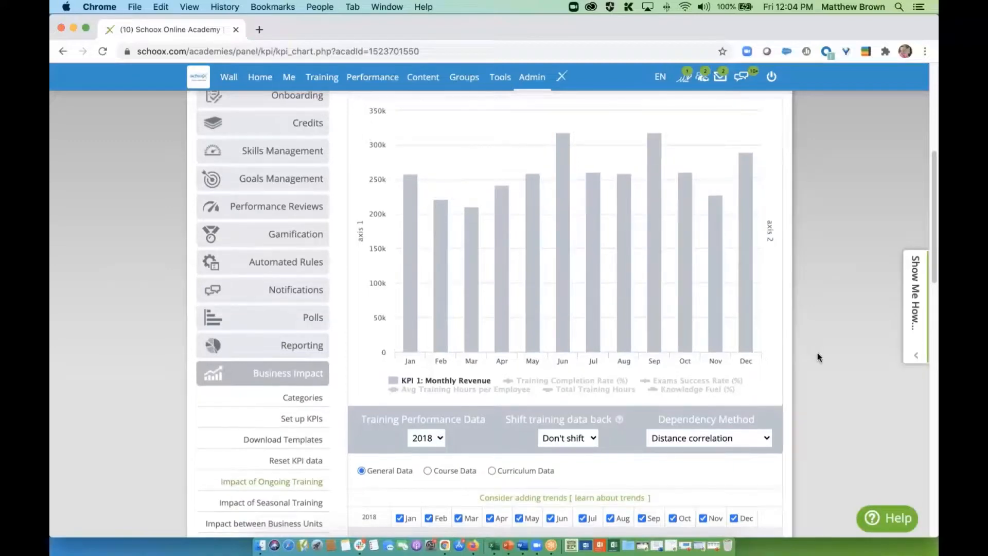
{"action": "scroll", "coordinate": [817, 353], "scroll_direction": "down", "scroll_amount": 3}
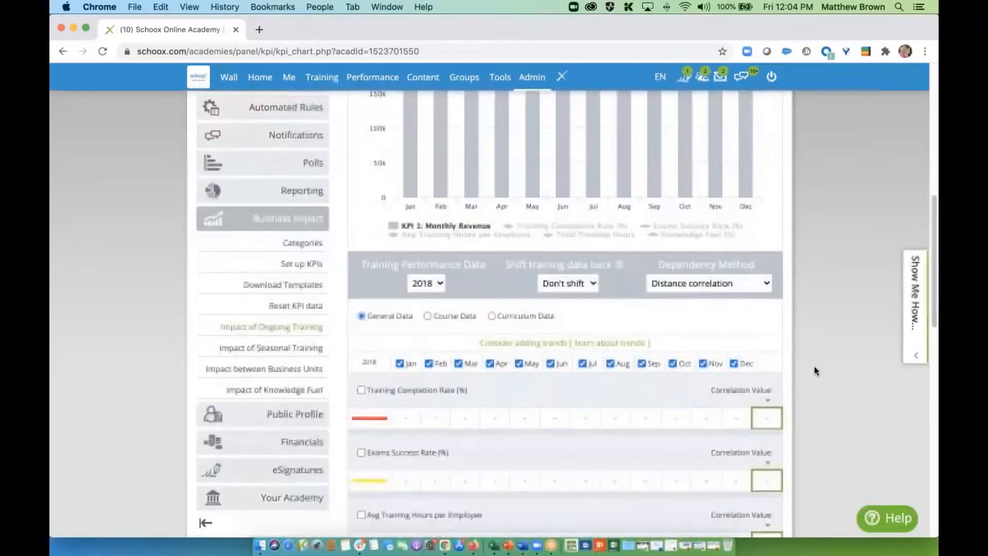
{"action": "scroll", "coordinate": [814, 366], "scroll_direction": "down", "scroll_amount": 3}
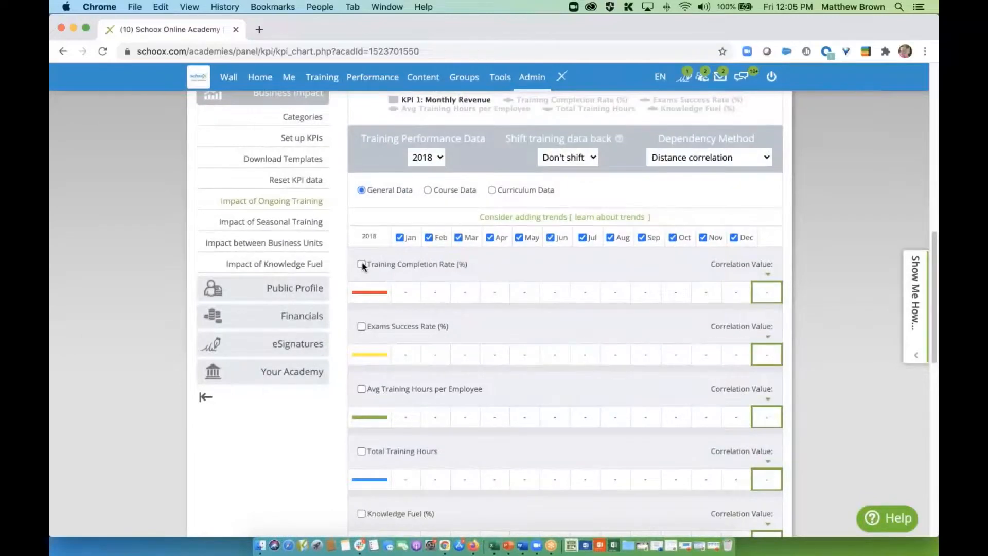
{"action": "left_click", "coordinate": [362, 264]}
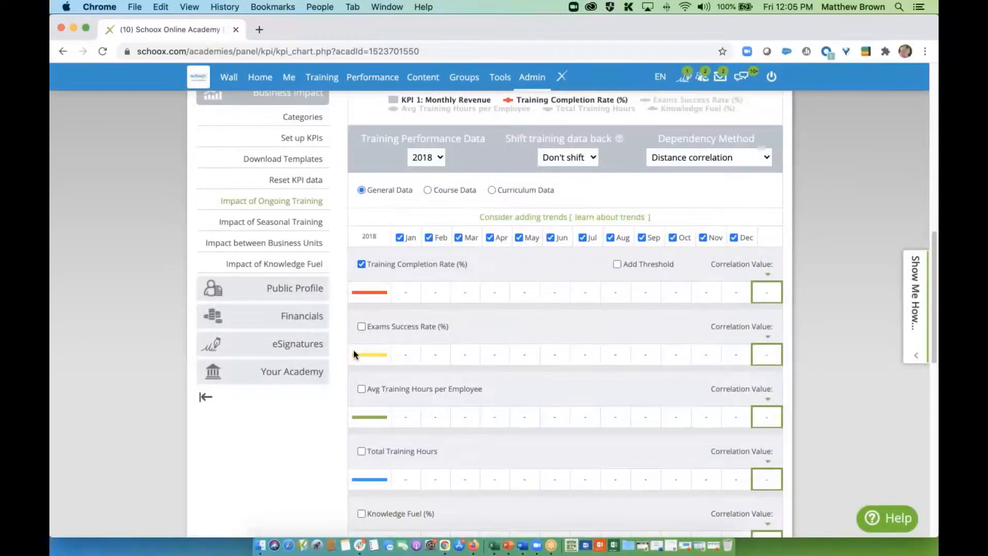
{"action": "left_click", "coordinate": [362, 390]}
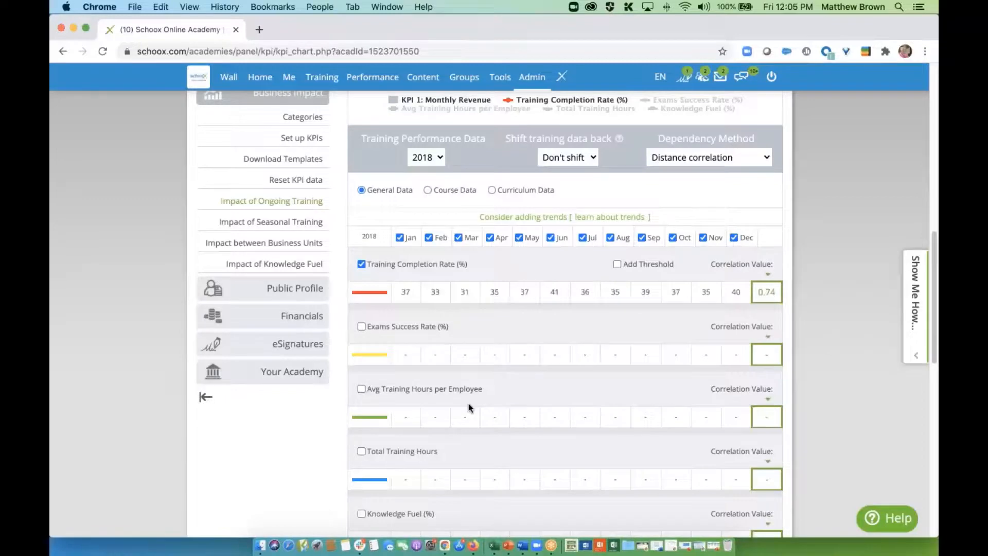
{"action": "left_click", "coordinate": [361, 389]}
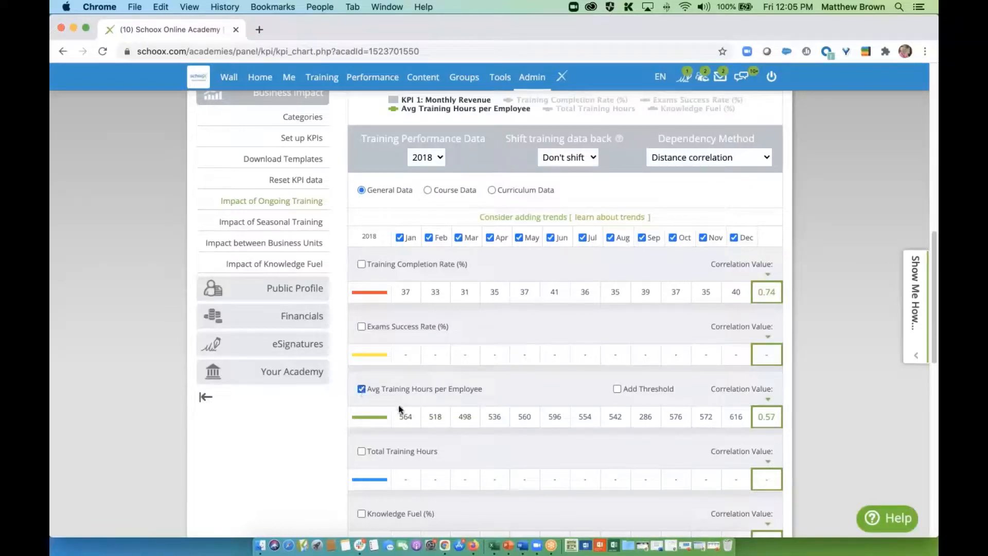
Examine the Monthly Revenue chart against the average training hours curve, along with the correlation settings and report filters
{"action": "scroll", "coordinate": [412, 401], "scroll_direction": "up", "scroll_amount": 1}
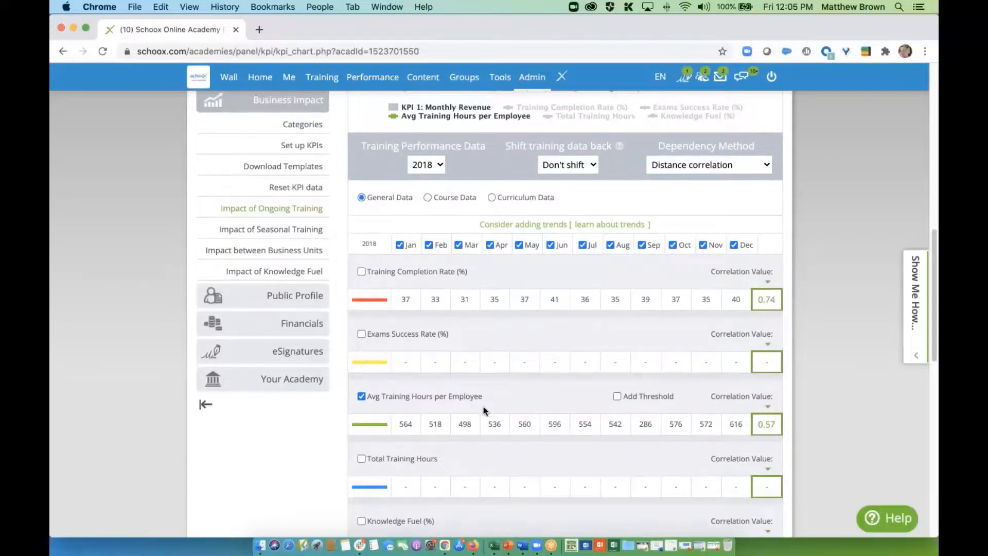
{"action": "scroll", "coordinate": [484, 410], "scroll_direction": "up", "scroll_amount": 5}
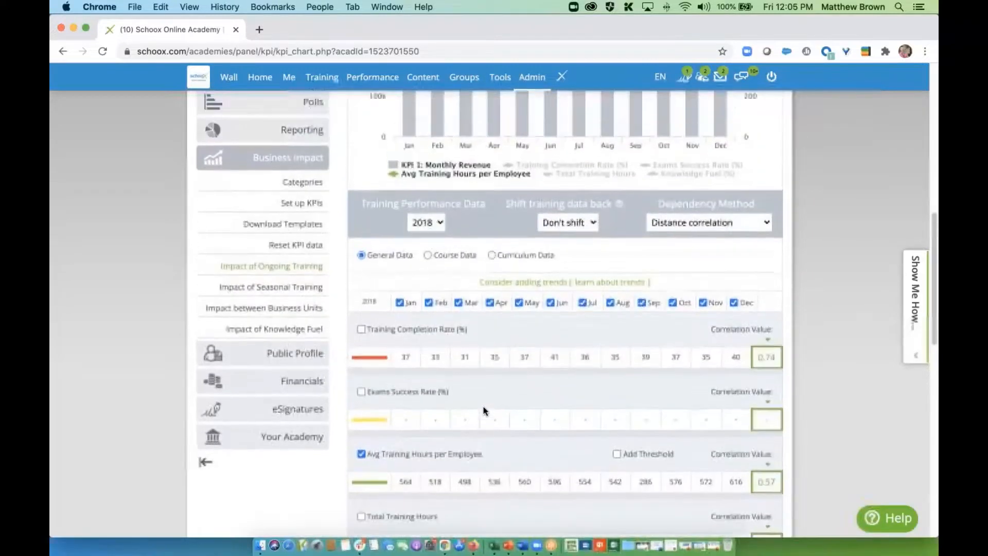
{"action": "scroll", "coordinate": [483, 410], "scroll_direction": "up", "scroll_amount": 10}
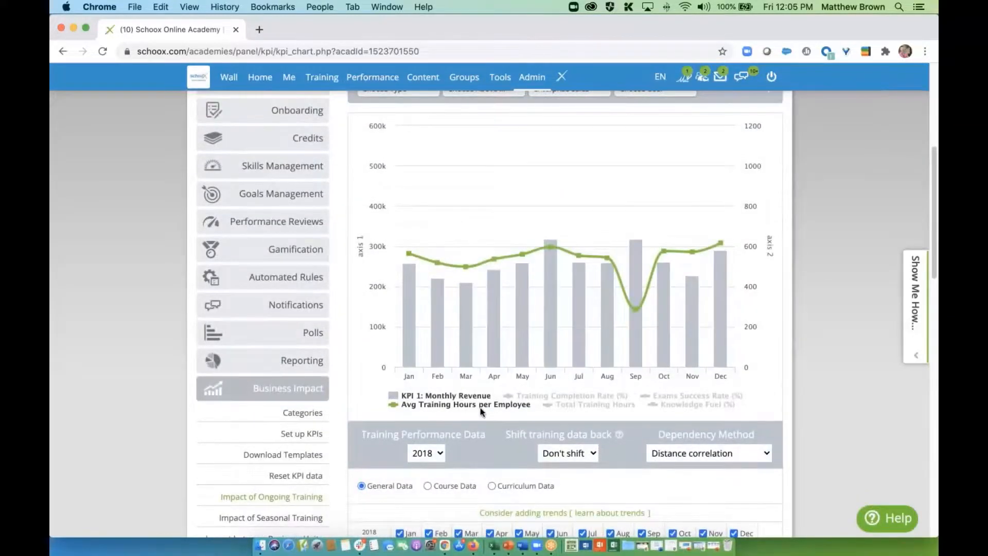
{"action": "scroll", "coordinate": [482, 410], "scroll_direction": "down", "scroll_amount": 1}
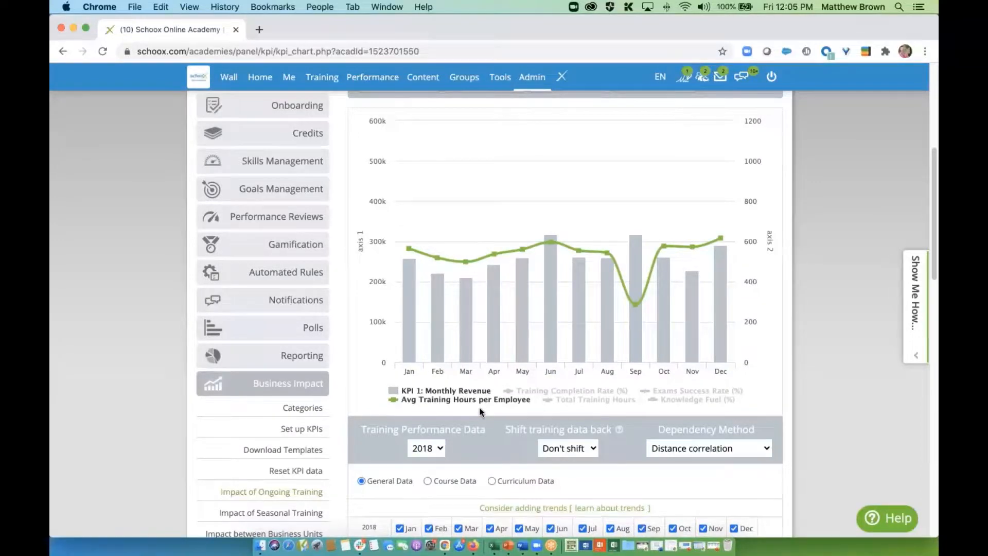
{"action": "scroll", "coordinate": [481, 412], "scroll_direction": "down", "scroll_amount": 5}
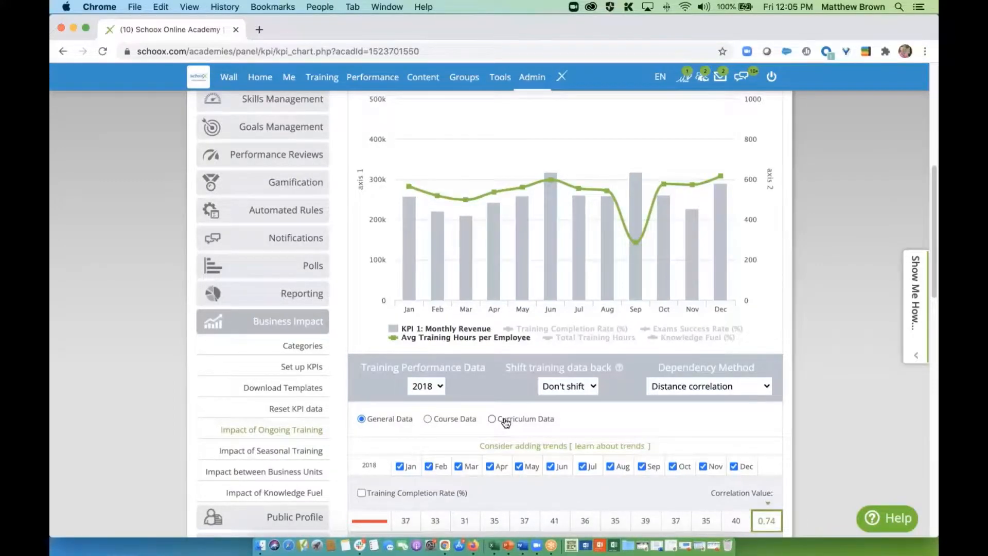
{"action": "scroll", "coordinate": [506, 422], "scroll_direction": "up", "scroll_amount": 10}
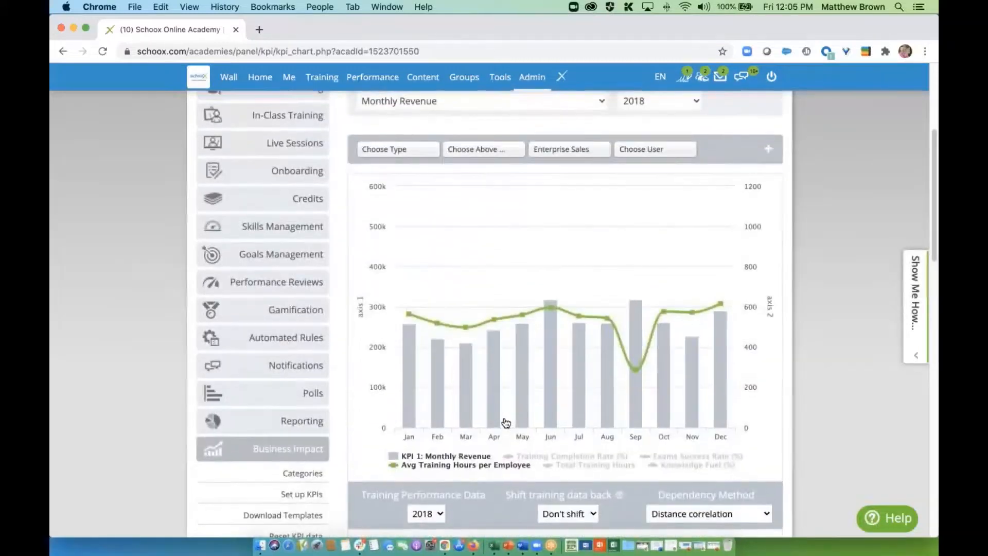
{"action": "scroll", "coordinate": [506, 421], "scroll_direction": "up", "scroll_amount": 8}
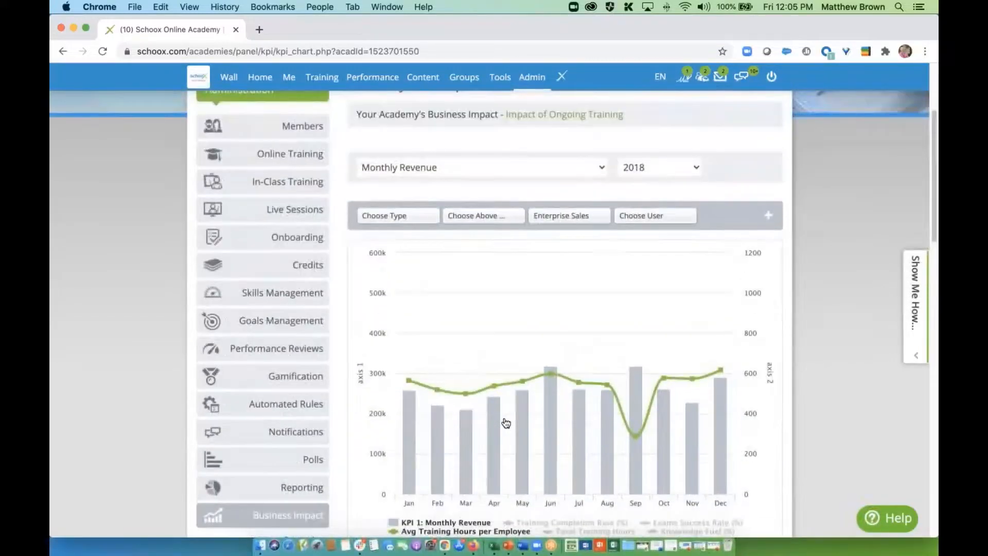
{"action": "scroll", "coordinate": [505, 422], "scroll_direction": "up", "scroll_amount": 2}
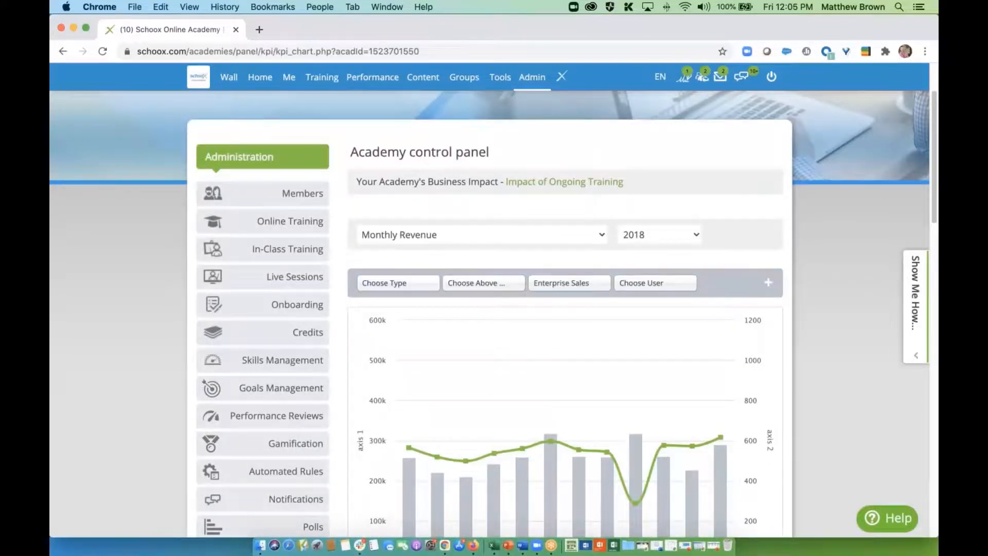
{"action": "scroll", "coordinate": [493, 309], "scroll_direction": "up", "scroll_amount": 5}
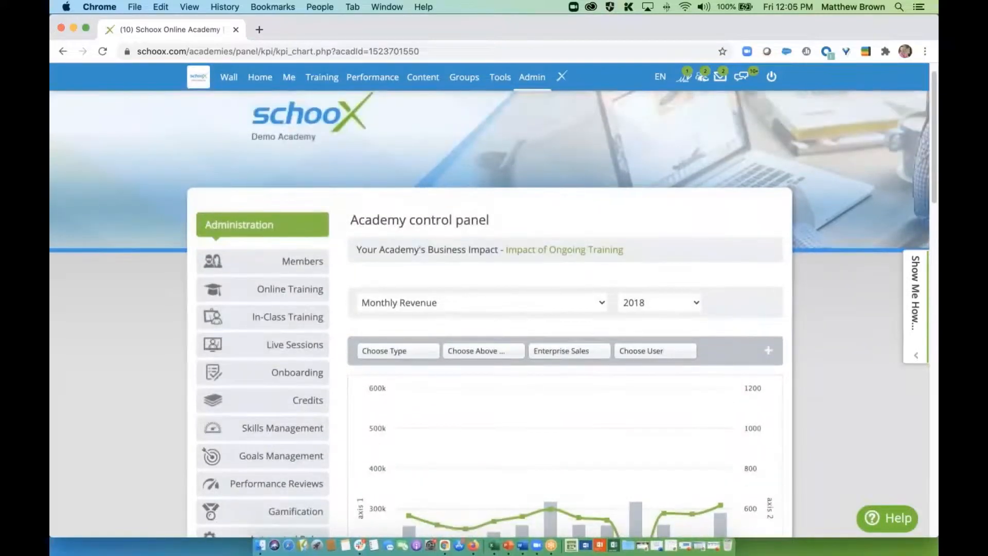